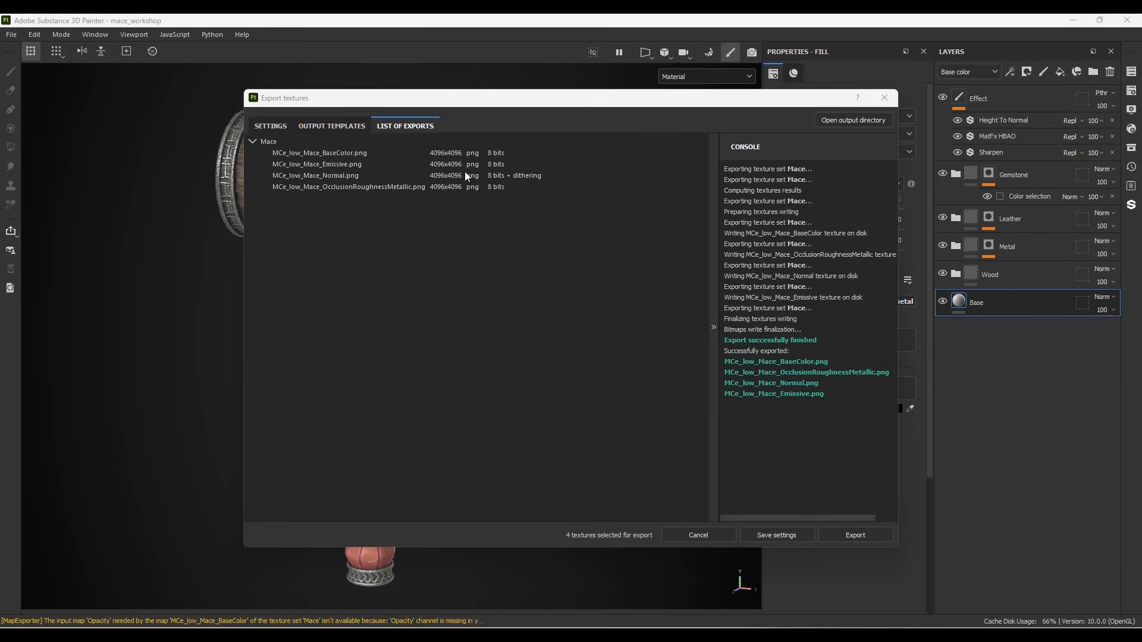
Step: Examine the four exported Mace textures in the Tut output folder, and close the folder window
{"action": "left_click", "coordinate": [843, 122]}
{"action": "left_click_drag", "start_coordinate": [571, 298], "coordinate": [310, 216]}
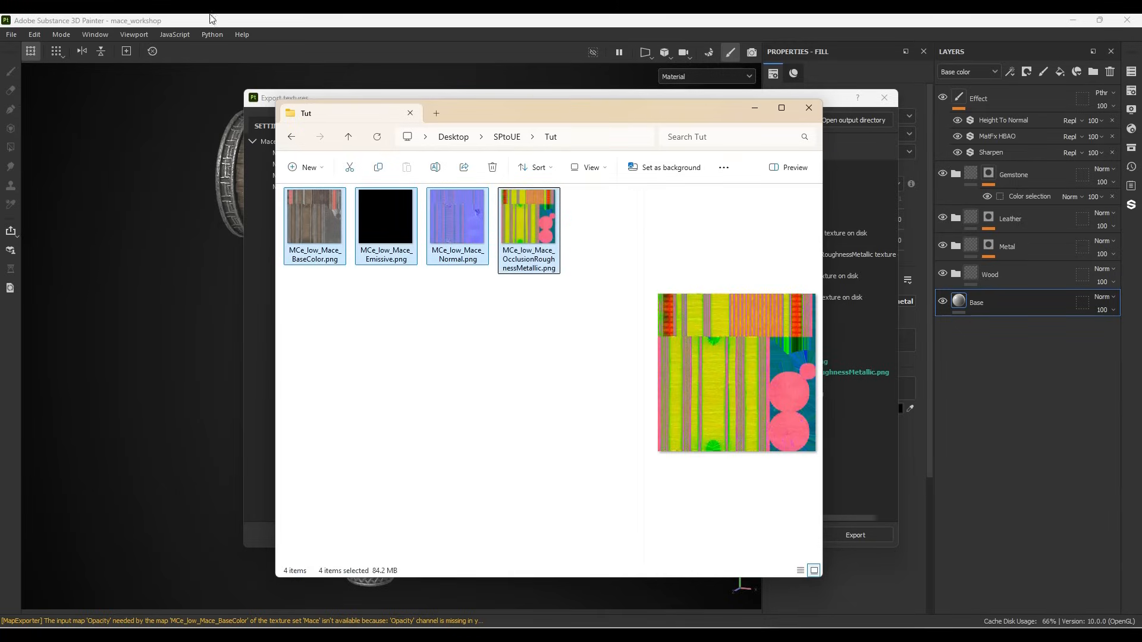
{"action": "left_click", "coordinate": [321, 318]}
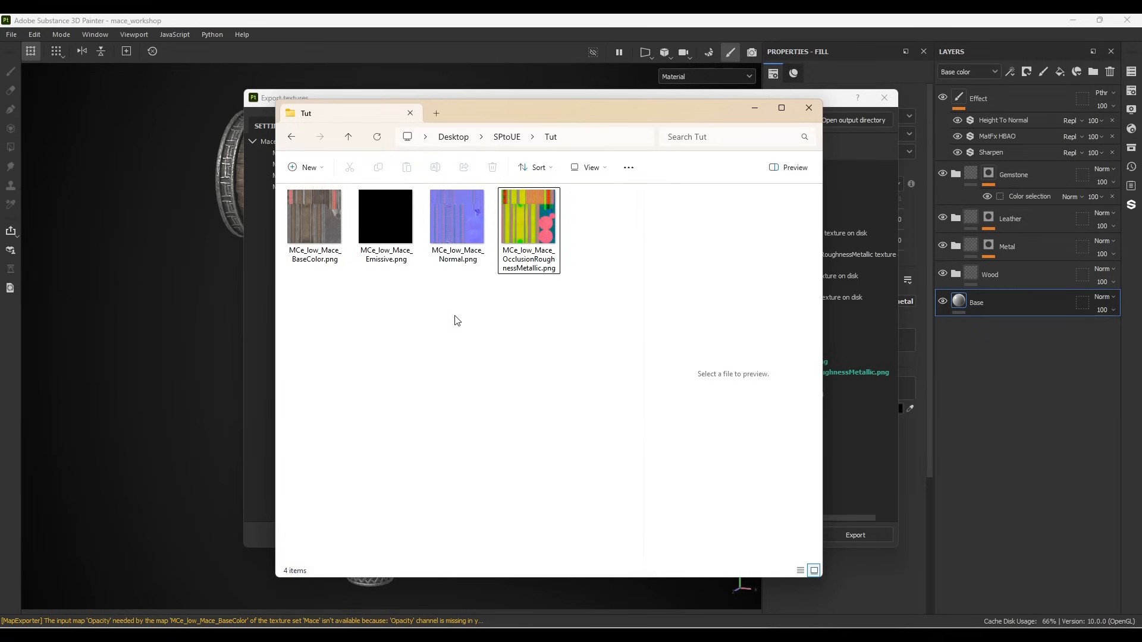
{"action": "left_click", "coordinate": [809, 107]}
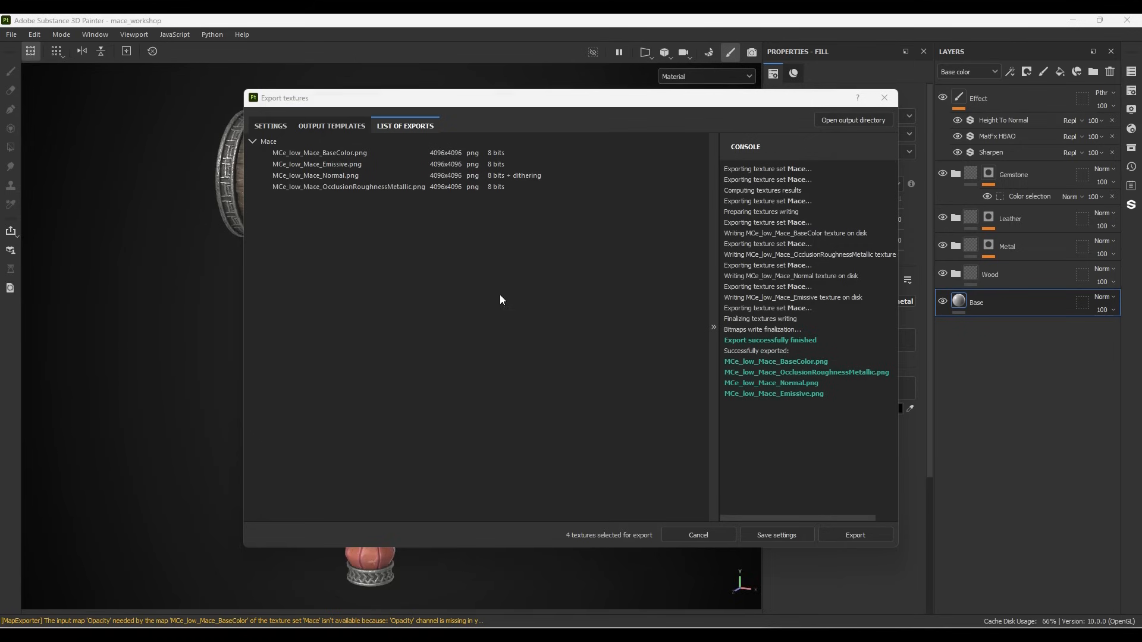
Step: Duplicate the Unreal Engine 4 (Packed) output template and rename the copy UE5_Template
{"action": "left_click", "coordinate": [326, 127]}
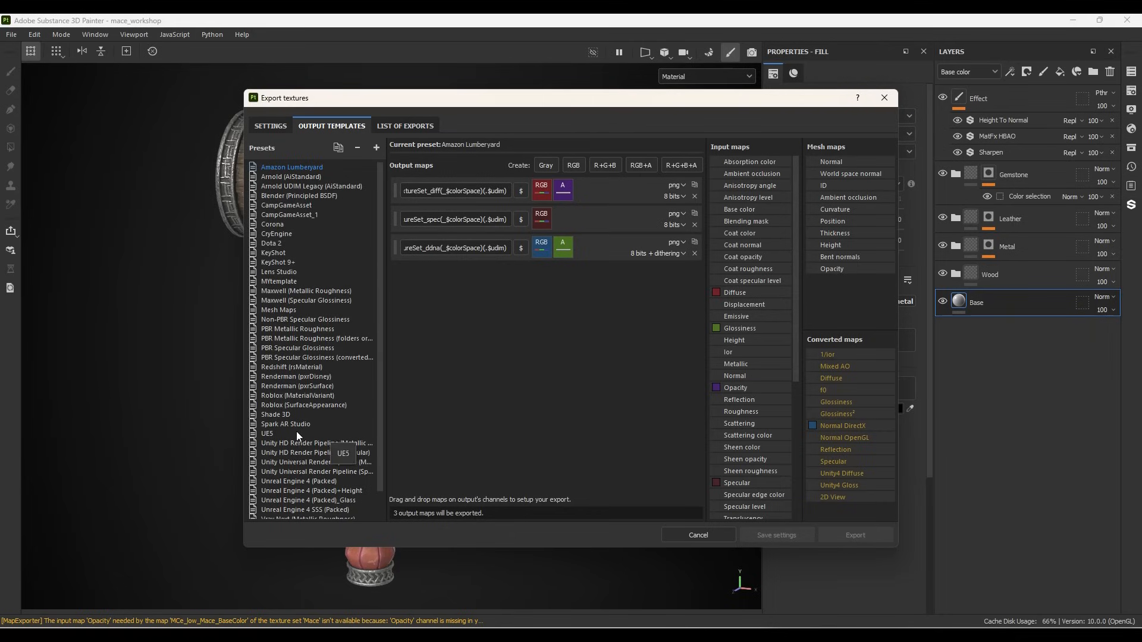
{"action": "scroll", "coordinate": [295, 431], "scroll_direction": "down", "scroll_amount": 1}
{"action": "left_click", "coordinate": [276, 453]}
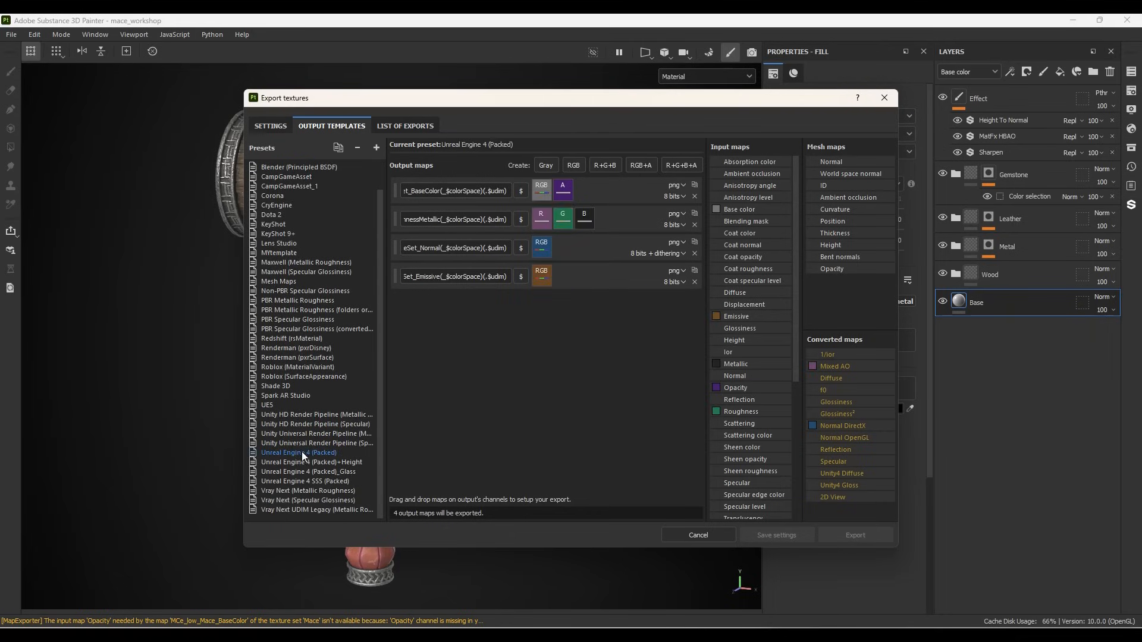
{"action": "left_click", "coordinate": [338, 148]}
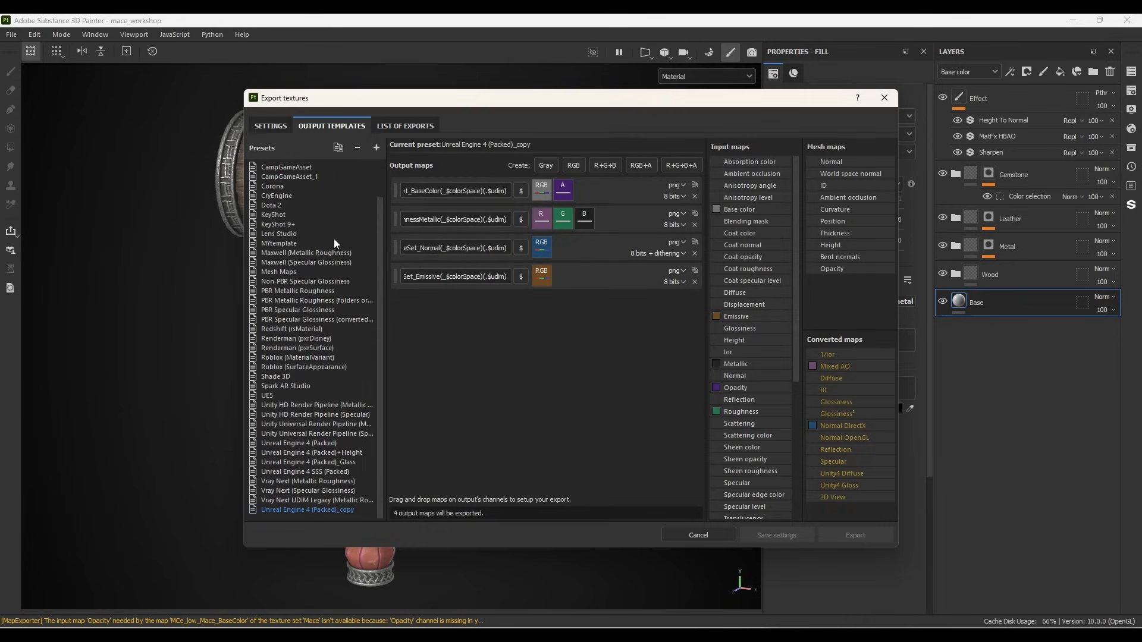
{"action": "double_click", "coordinate": [331, 511]}
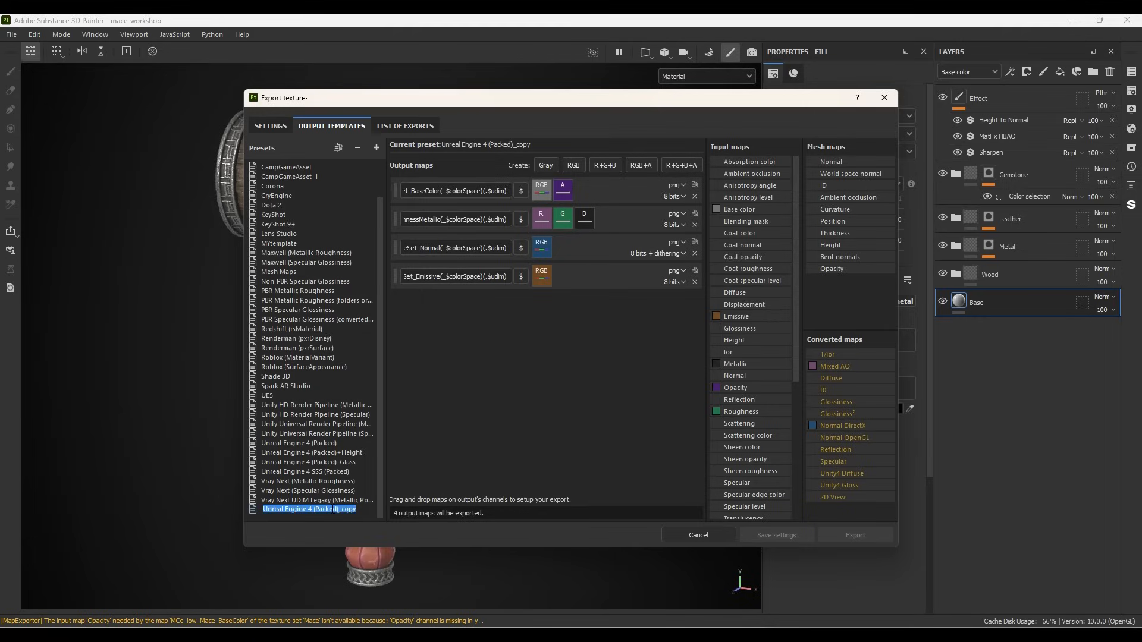
{"action": "type", "text": "UE5"}
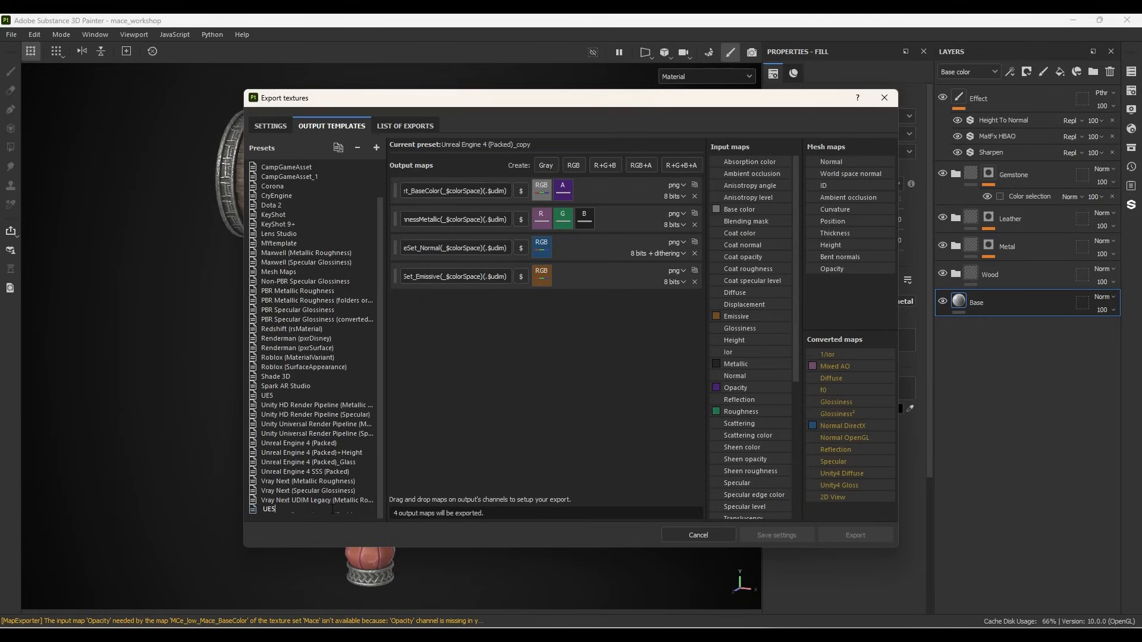
{"action": "type", "text": "_Template"}
{"action": "key", "text": "Return"}
Step: Rename the base color output map to T_$textureSet_D(_$colorSpace)(.$udim) and look at its bit depth options
{"action": "left_click_drag", "start_coordinate": [422, 191], "coordinate": [405, 191]}
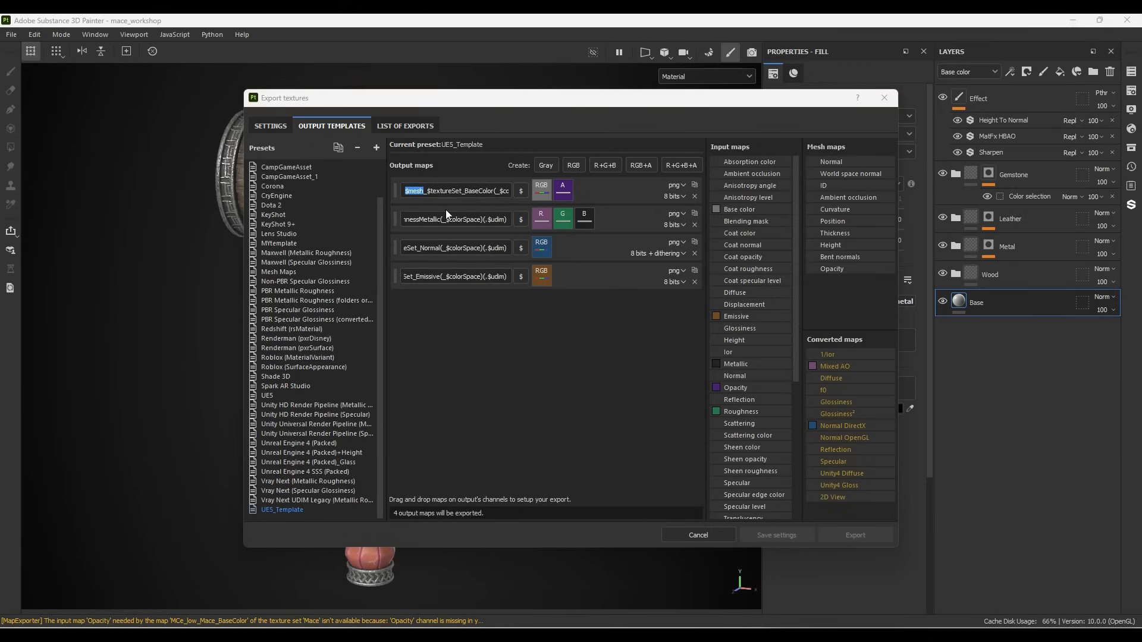
{"action": "left_click_drag", "start_coordinate": [423, 191], "coordinate": [404, 191]}
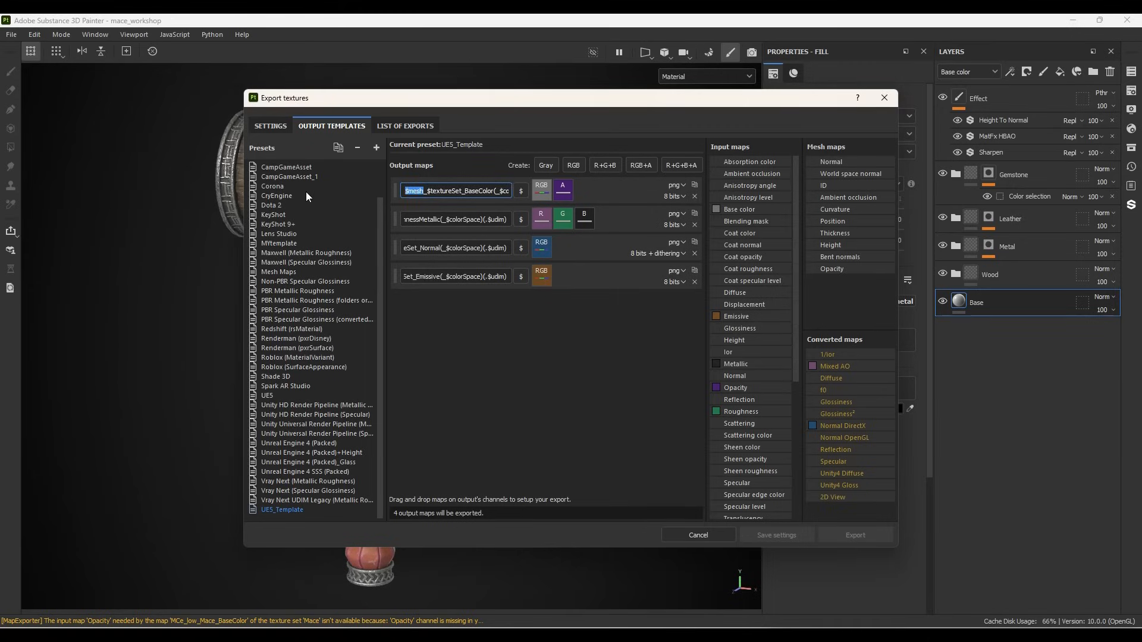
{"action": "type", "text": "T_"}
{"action": "key", "text": "BackSpace"}
{"action": "key", "text": "shift+Left"}
{"action": "key", "text": "shift+Left"}
{"action": "key", "text": "shift+Left"}
{"action": "key", "text": "shift+Left"}
{"action": "key", "text": "shift+Left"}
{"action": "key", "text": "shift+Left"}
{"action": "key", "text": "shift+Left"}
{"action": "key", "text": "shift+Left"}
{"action": "key", "text": "shift+Left"}
{"action": "type", "text": "D"}
{"action": "left_click", "coordinate": [676, 199]}
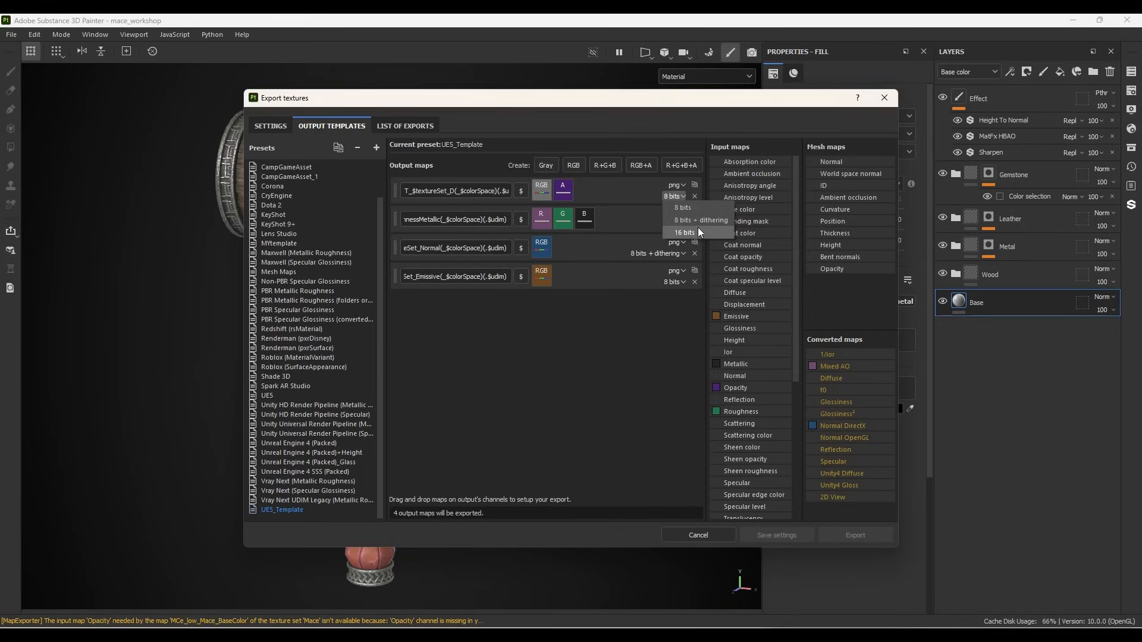
{"action": "left_click", "coordinate": [612, 307]}
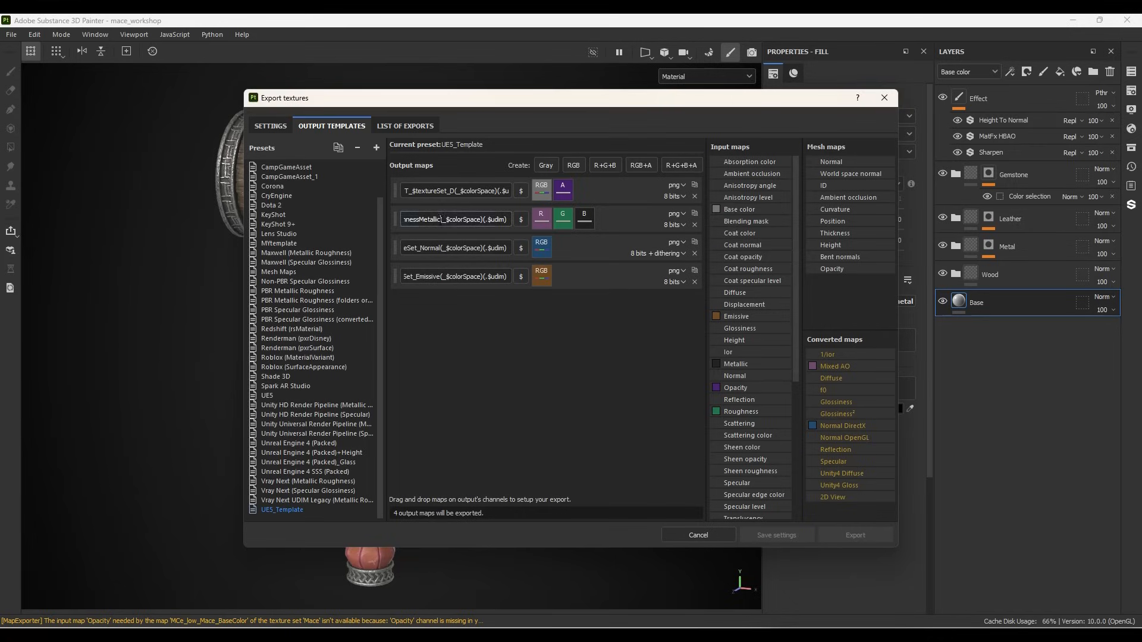
Step: Rename the OcclusionRoughnessMetallic output map to T_$textureSet_ORM(_$colorSpace)(.$udim) and look at its file format options
{"action": "left_click_drag", "start_coordinate": [424, 219], "coordinate": [375, 223]}
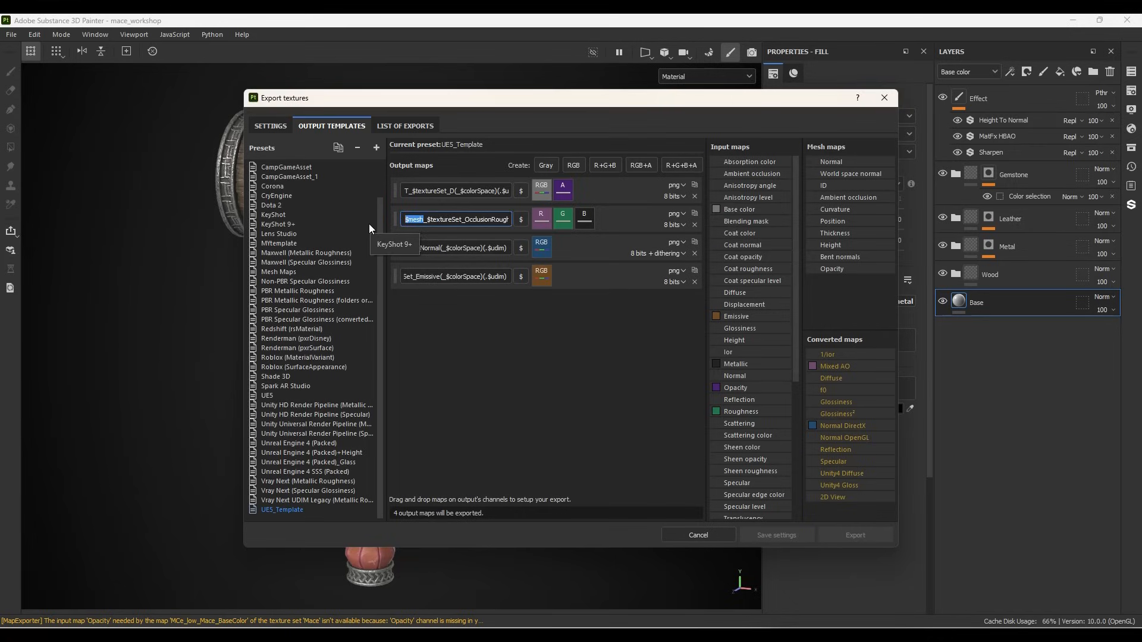
{"action": "type", "text": "T"}
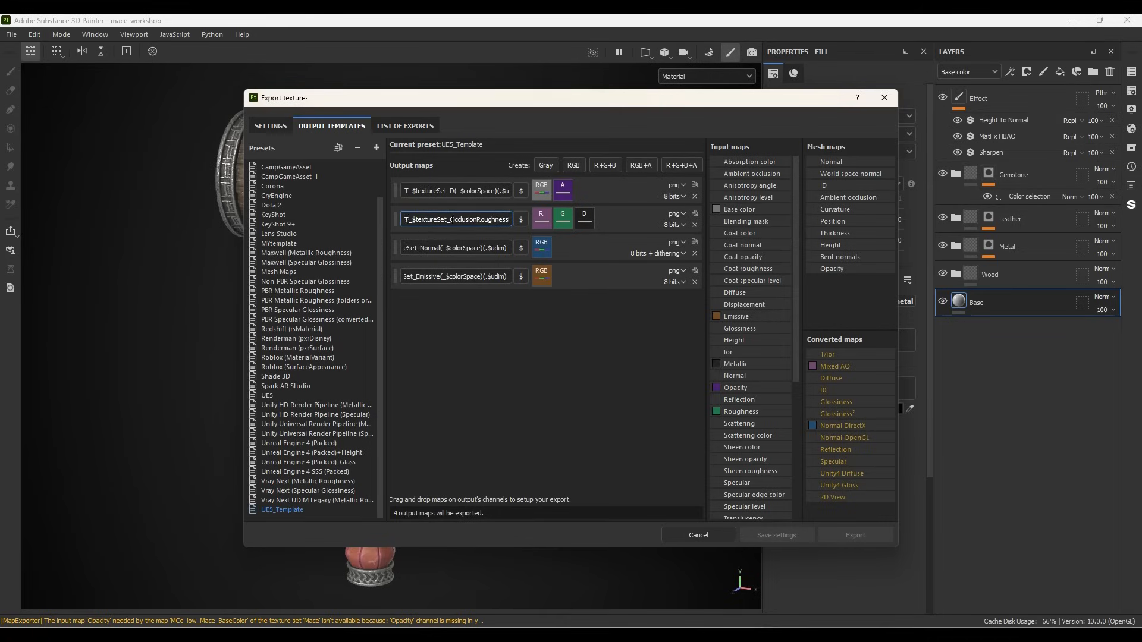
{"action": "mouse_move", "coordinate": [450, 220]}
{"action": "left_mouse_down"}
{"action": "mouse_move", "coordinate": [510, 219]}
{"action": "mouse_move", "coordinate": [431, 219]}
{"action": "mouse_move", "coordinate": [446, 220]}
{"action": "left_mouse_up"}
{"action": "type", "text": "ORM(_$colorSpace)(.$udi"}
{"action": "left_click", "coordinate": [684, 213]}
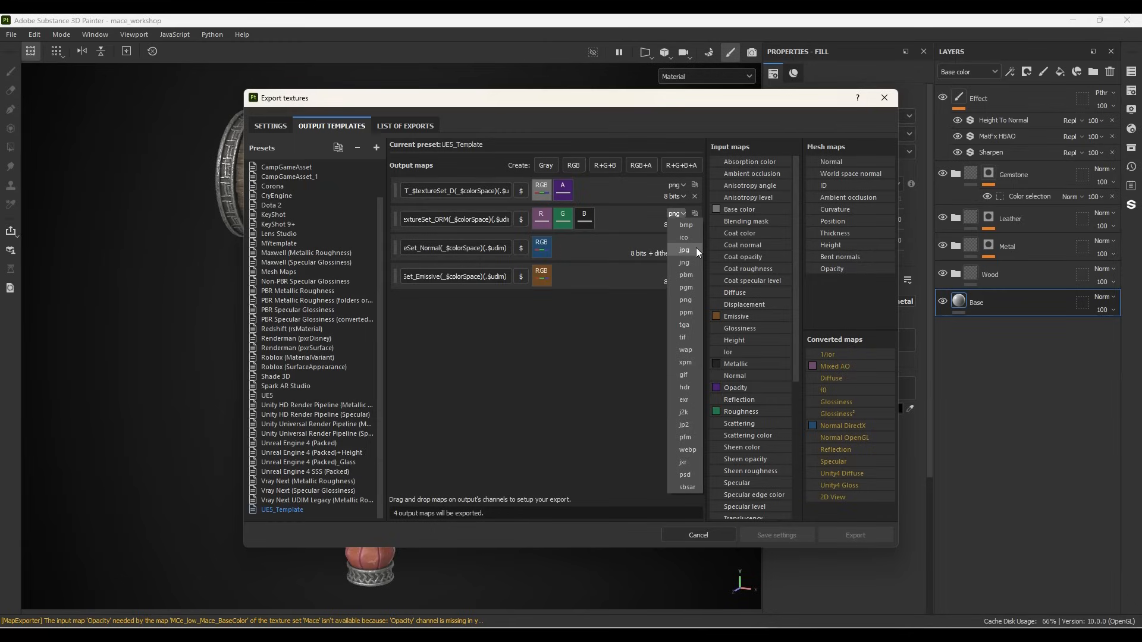
{"action": "left_click", "coordinate": [450, 248]}
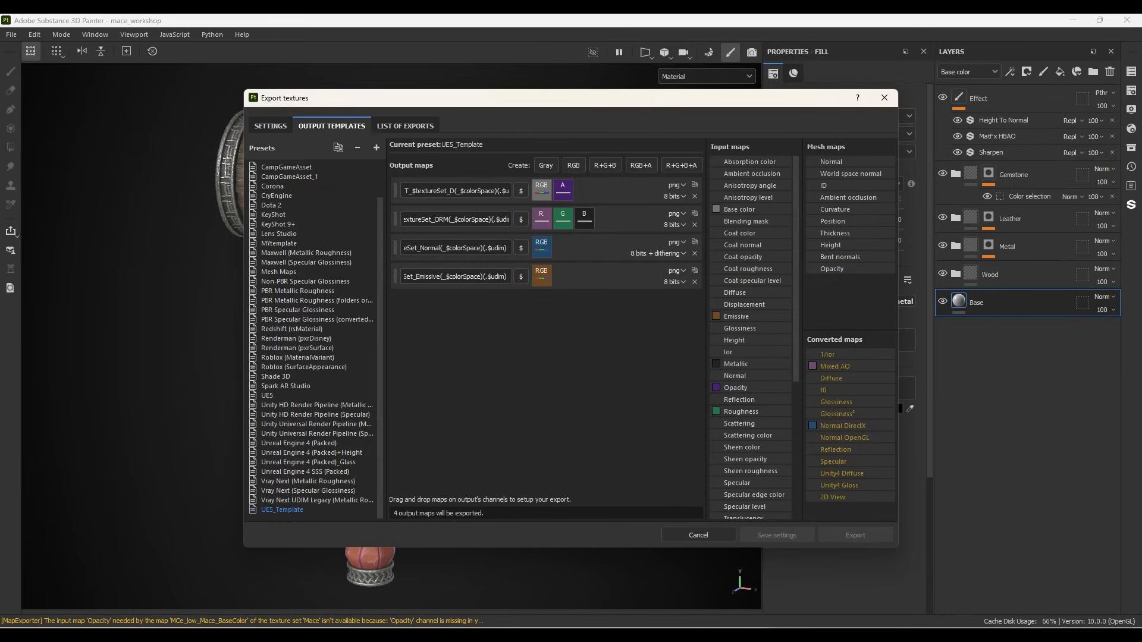
Step: Rename the normal output map to T_$textureSet_N(_$colorSpace)(.$udim)
{"action": "left_click_drag", "start_coordinate": [448, 248], "coordinate": [315, 248]}
{"action": "left_click", "coordinate": [468, 248]}
{"action": "mouse_move", "coordinate": [462, 248]}
{"action": "left_mouse_down"}
{"action": "mouse_move", "coordinate": [483, 248]}
{"action": "mouse_move", "coordinate": [468, 249]}
{"action": "left_mouse_up"}
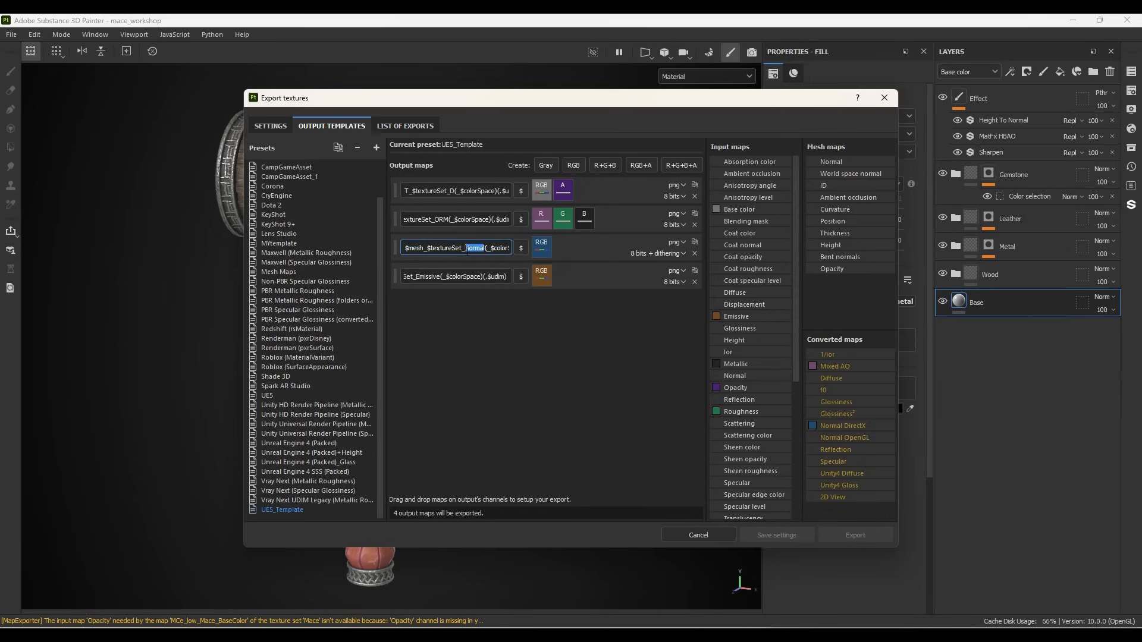
{"action": "key", "text": "BackSpace"}
{"action": "left_click_drag", "start_coordinate": [425, 248], "coordinate": [374, 245]}
{"action": "type", "text": "T"}
Step: Delete the emissive output map and create a new R+G+B+A output map
{"action": "left_click_drag", "start_coordinate": [410, 280], "coordinate": [480, 280]}
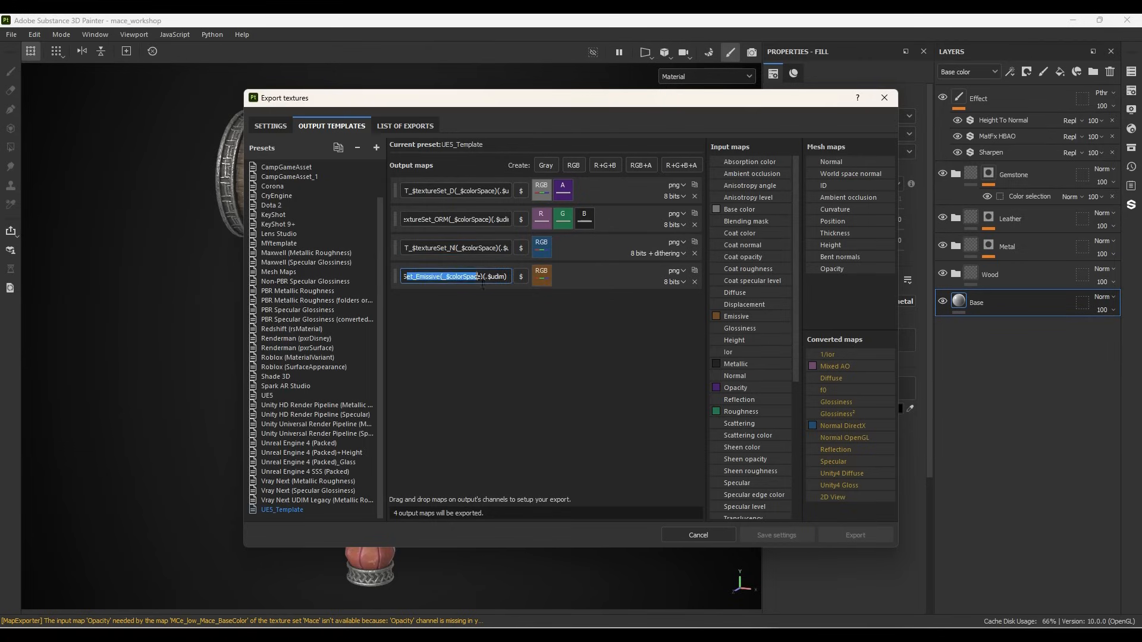
{"action": "left_click", "coordinate": [694, 282]}
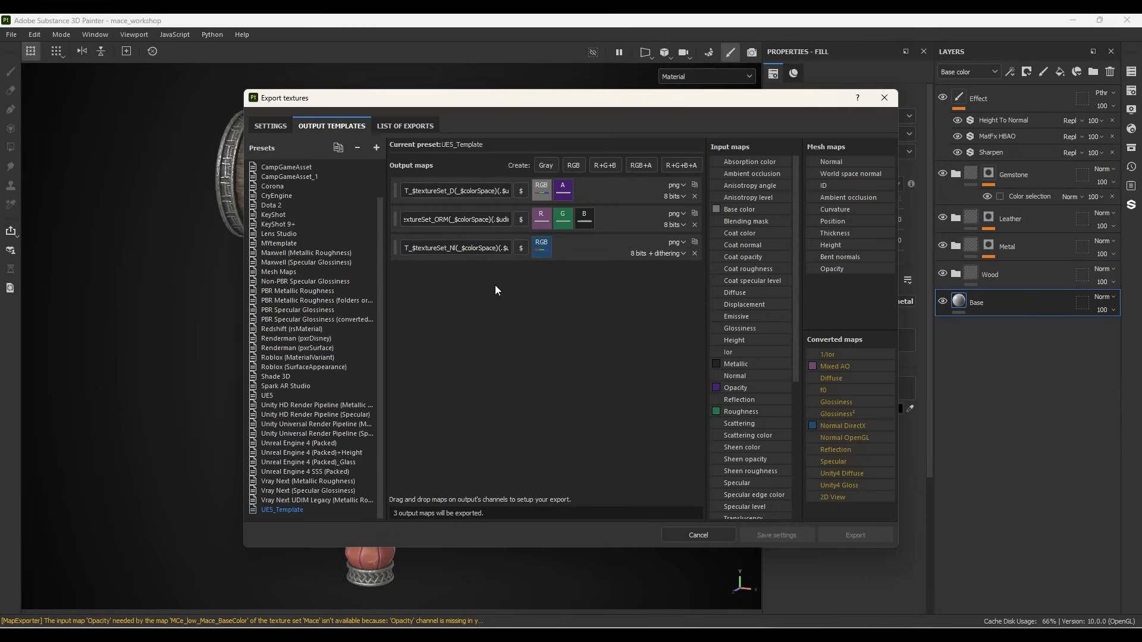
{"action": "left_click", "coordinate": [668, 169]}
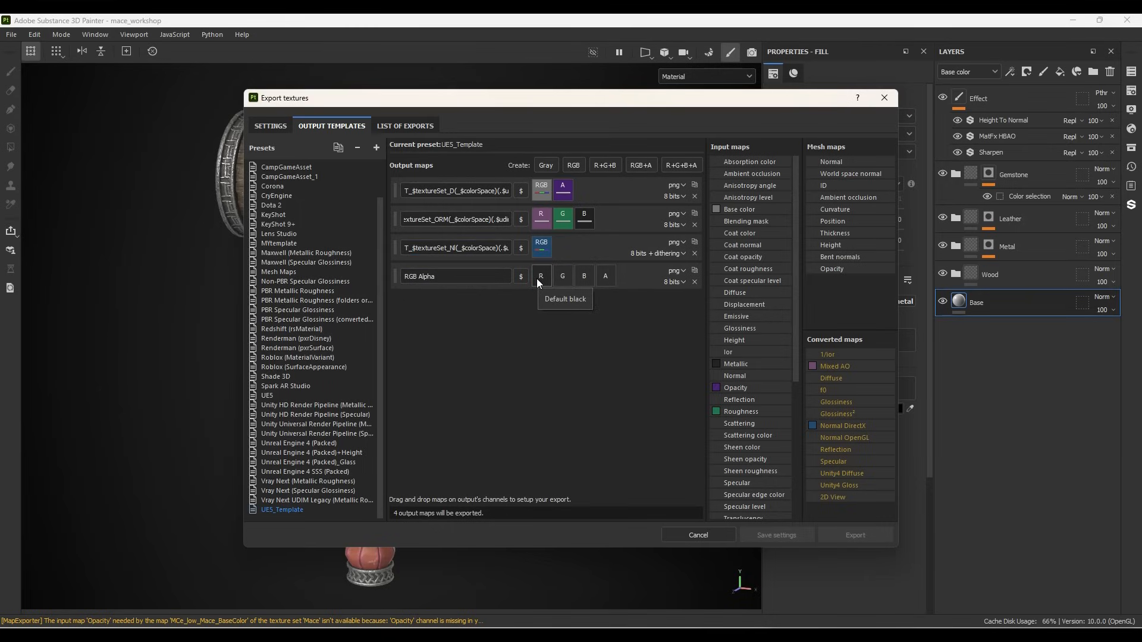
Step: Name the new RGBA map T_$textureSet_ORME(_$colorSpace)(.$udim), reusing the ORM map's name, and delete the ORM output map
{"action": "triple_click", "coordinate": [491, 219]}
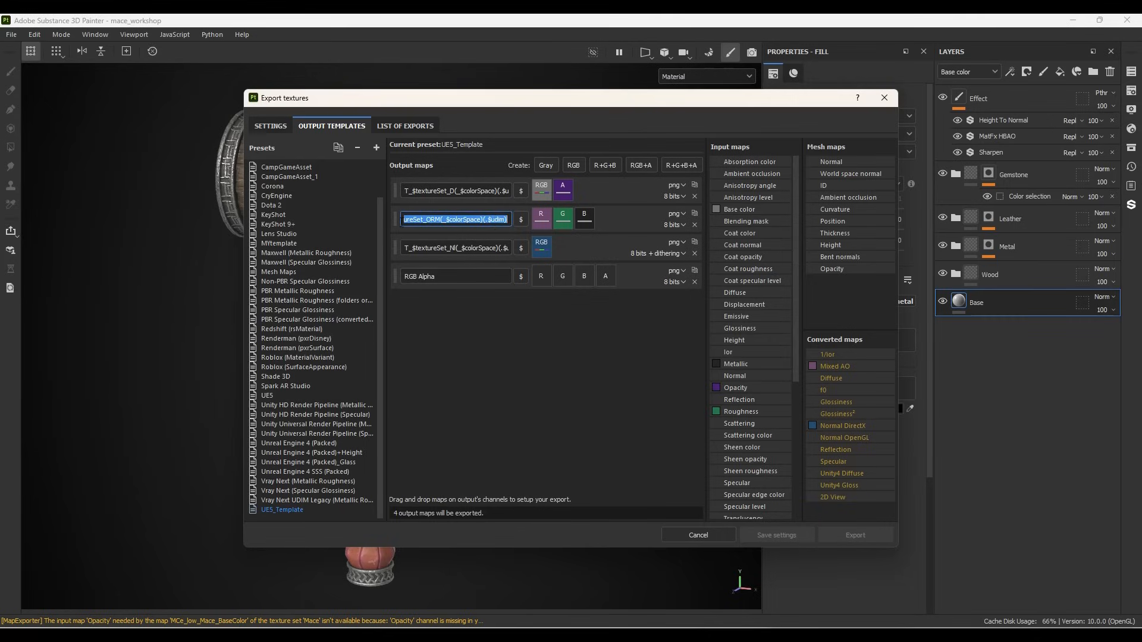
{"action": "key", "text": "ctrl+c"}
{"action": "triple_click", "coordinate": [448, 276]}
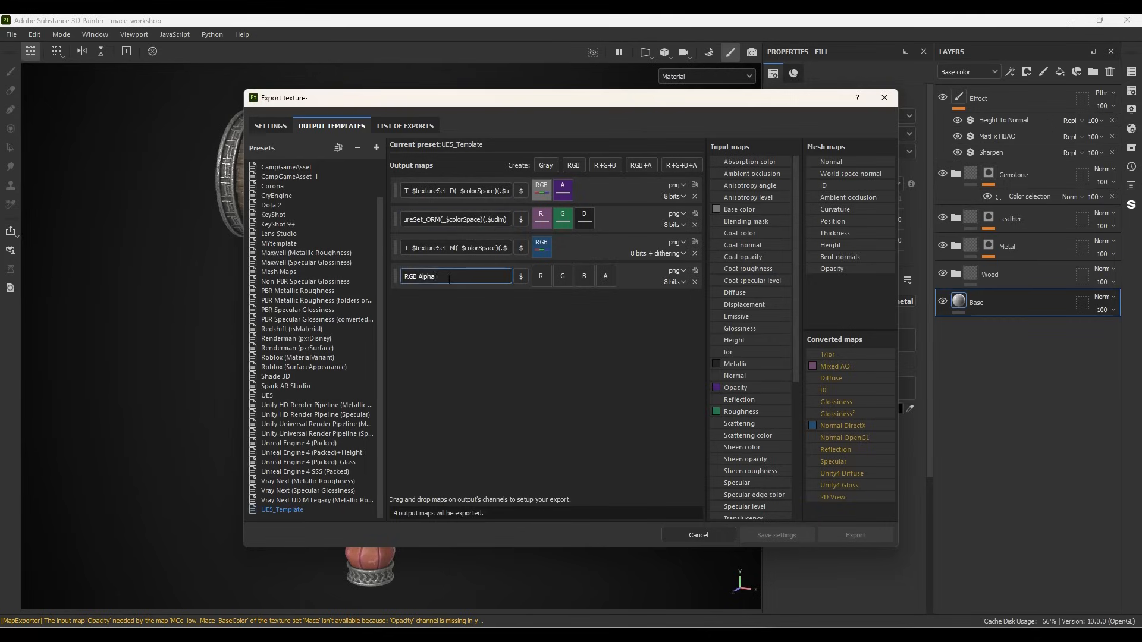
{"action": "key", "text": "ctrl+v"}
{"action": "left_click", "coordinate": [440, 277]}
{"action": "type", "text": "E"}
{"action": "key", "text": "Return"}
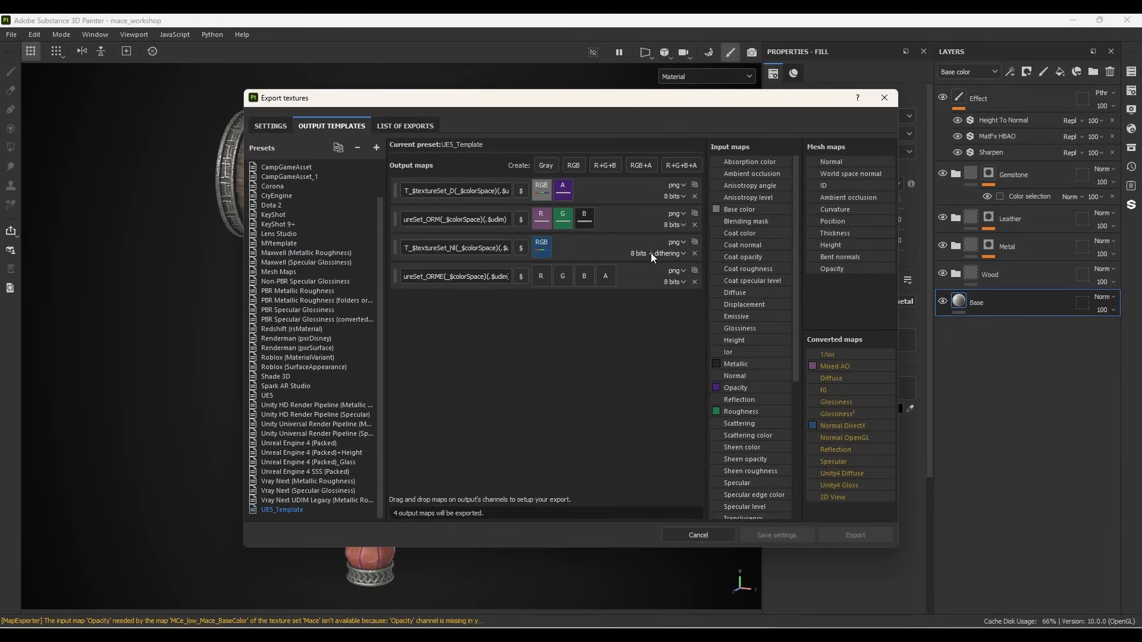
{"action": "left_click", "coordinate": [693, 224]}
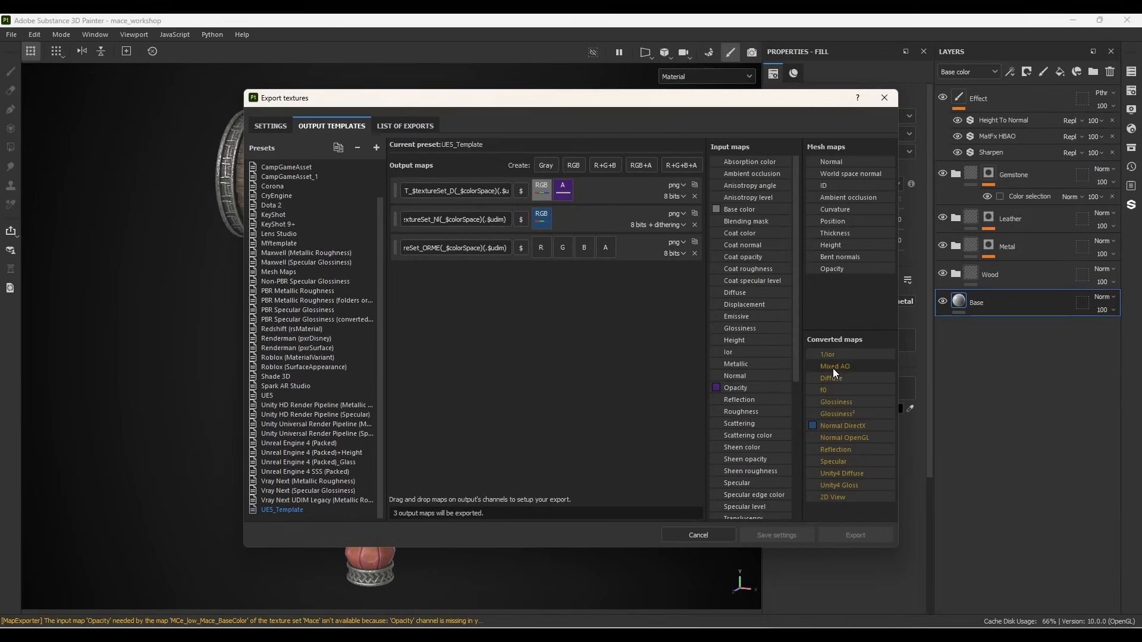
Step: Pack the ORME map with Mixed AO in R, Roughness in G, and the gray channels of Metallic in B and Emissive in A
{"action": "left_click_drag", "start_coordinate": [835, 367], "coordinate": [541, 249]}
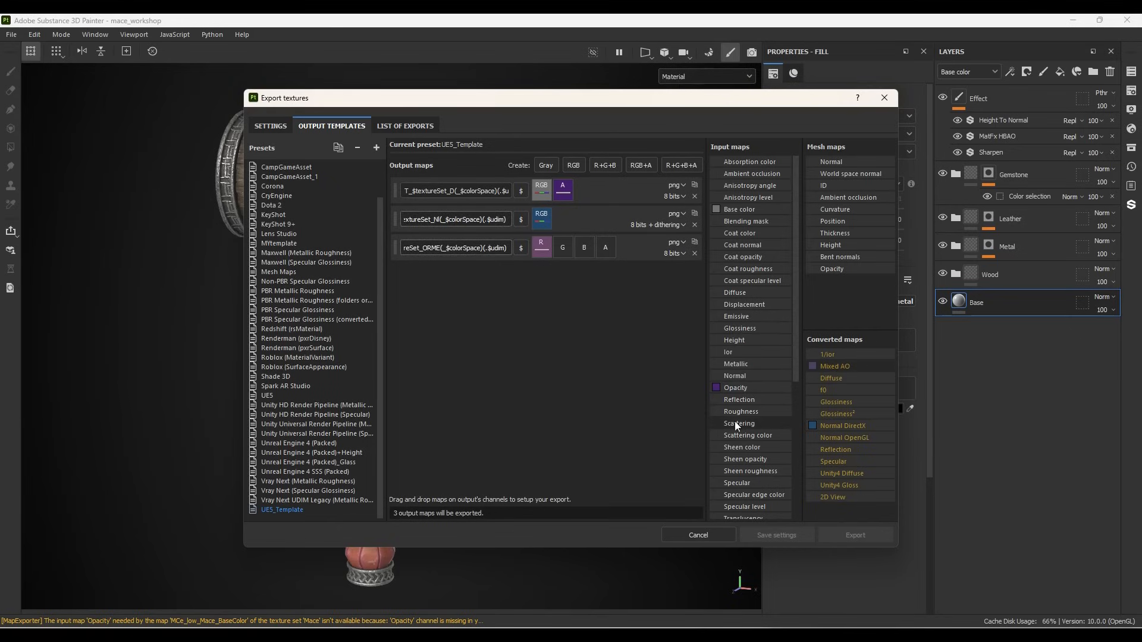
{"action": "left_click_drag", "start_coordinate": [744, 411], "coordinate": [568, 249]}
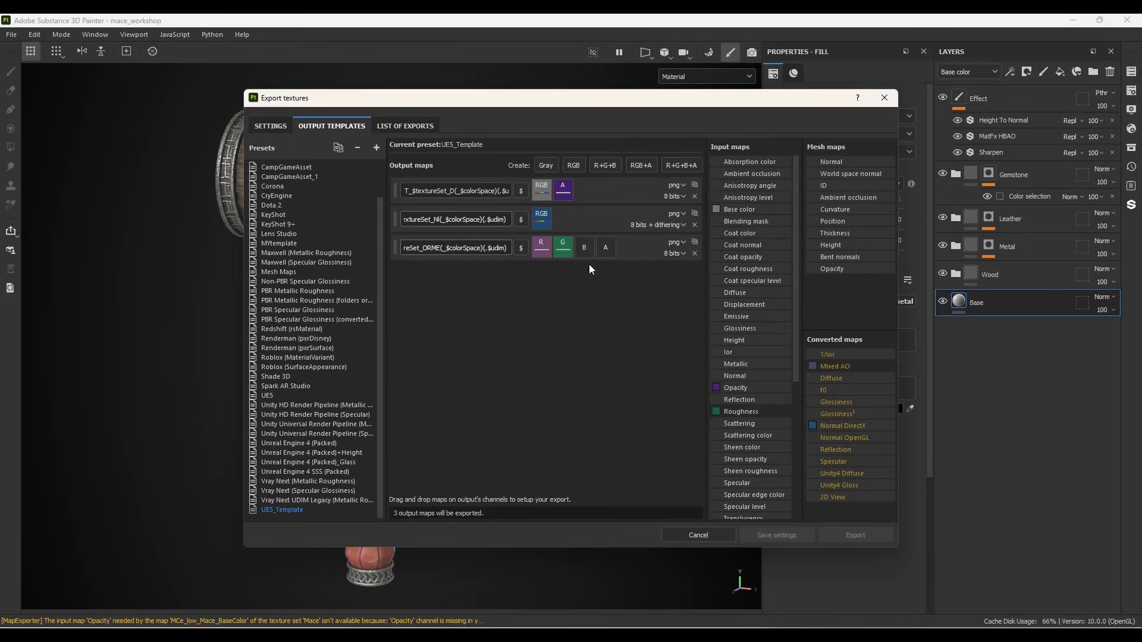
{"action": "left_click_drag", "start_coordinate": [736, 364], "coordinate": [585, 245]}
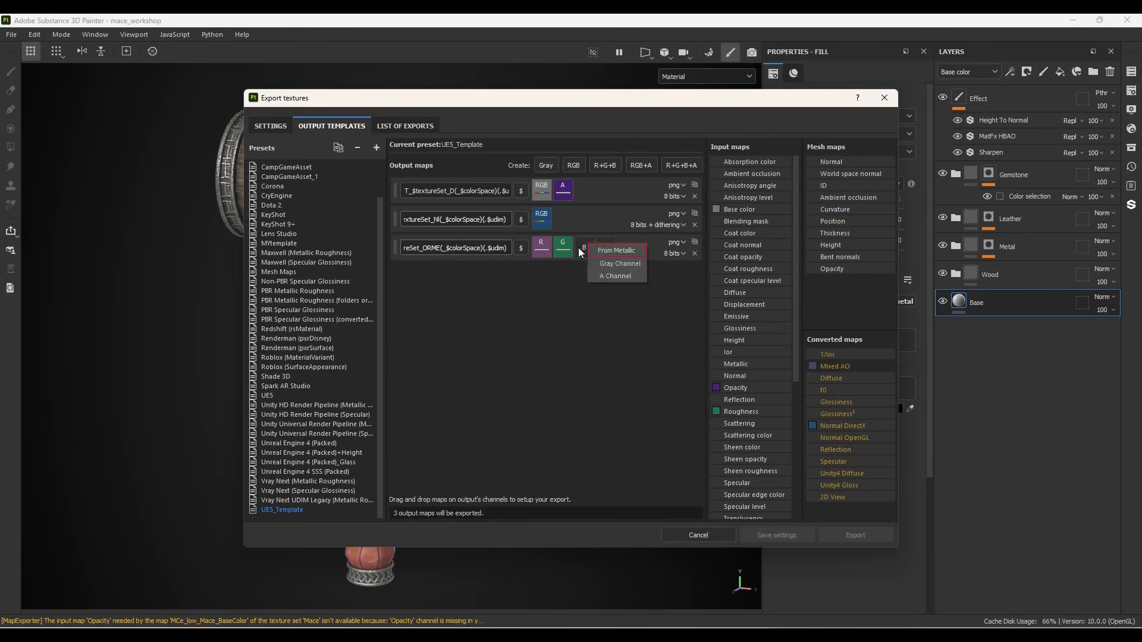
{"action": "left_click", "coordinate": [607, 263]}
{"action": "left_click_drag", "start_coordinate": [736, 315], "coordinate": [605, 247]}
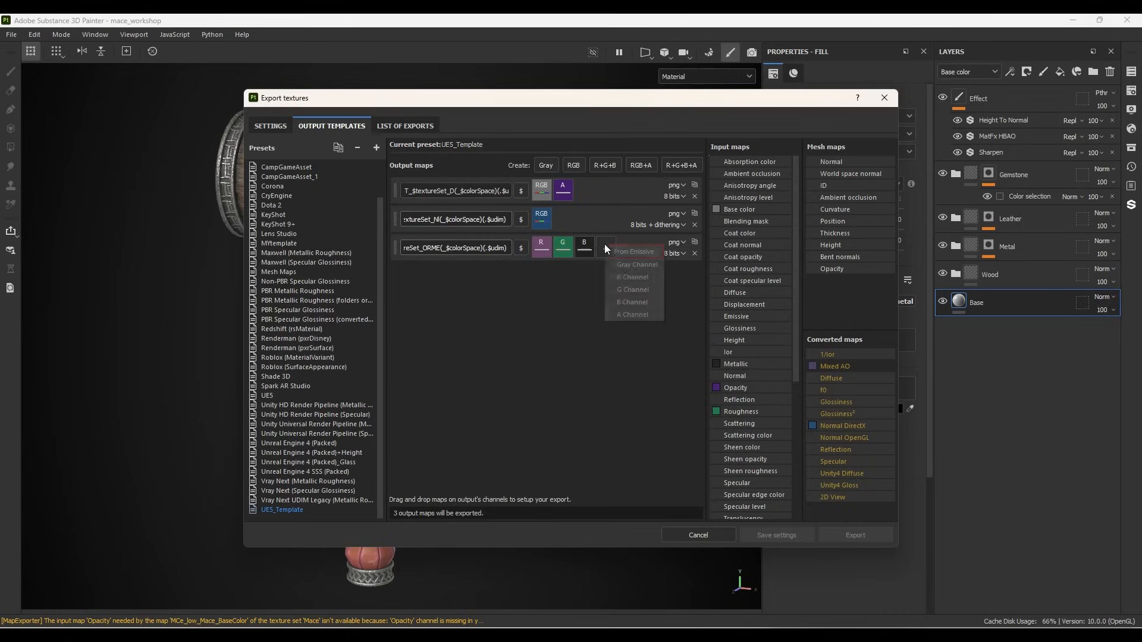
{"action": "left_click", "coordinate": [628, 266]}
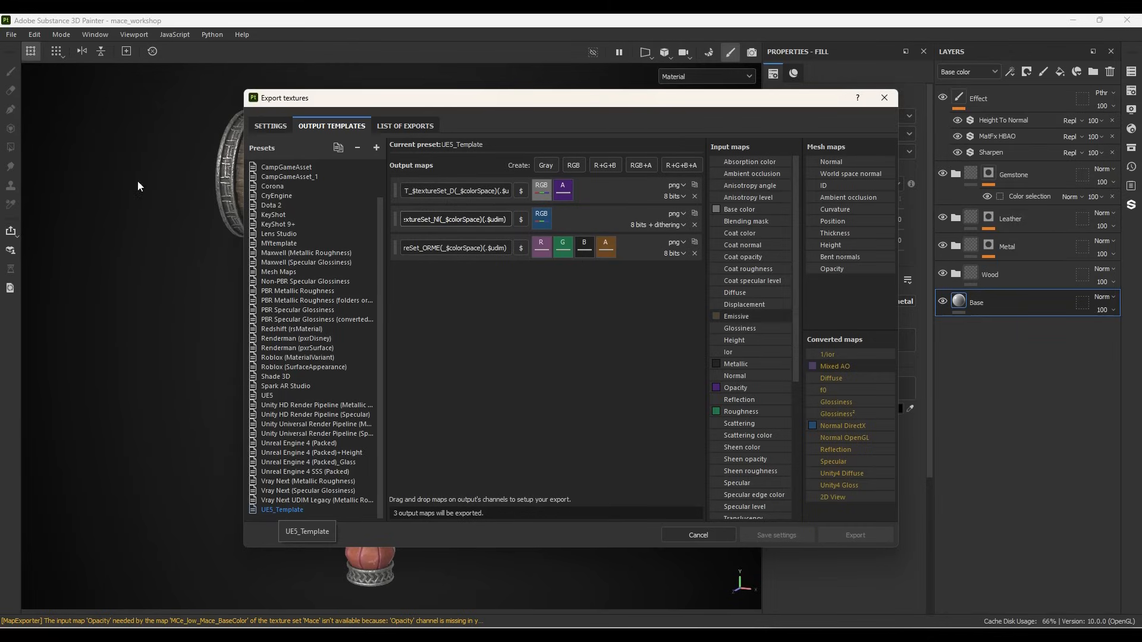
Step: Choose UE5_Template as the output template in the global export settings and export the textures
{"action": "left_click", "coordinate": [262, 128]}
{"action": "left_click", "coordinate": [548, 195]}
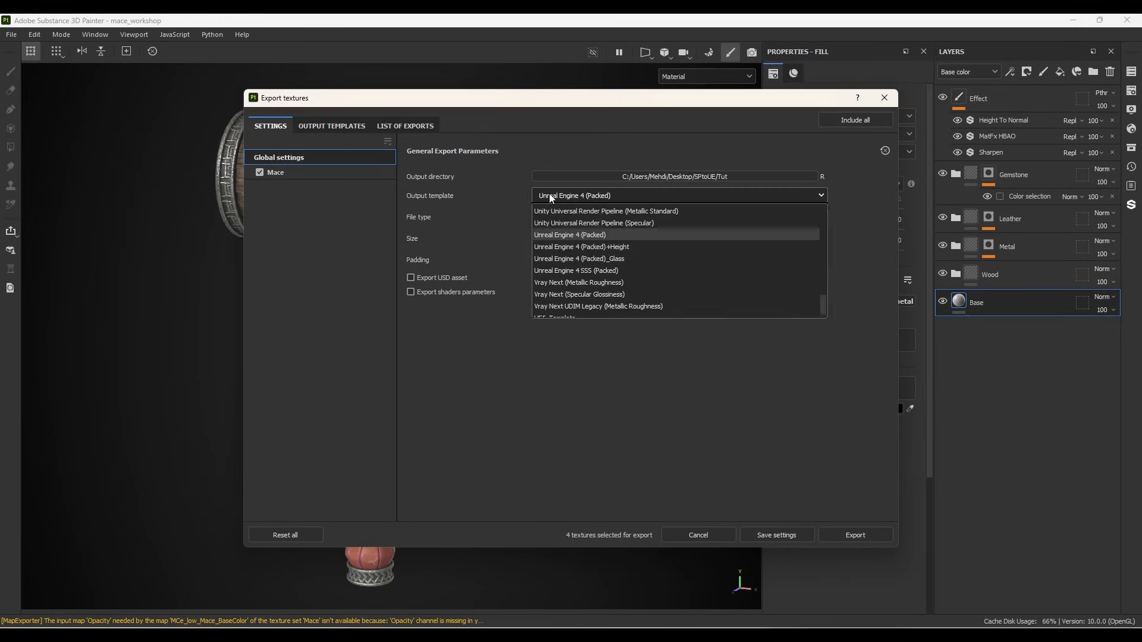
{"action": "scroll", "coordinate": [548, 309], "scroll_direction": "down", "scroll_amount": 2}
{"action": "left_click", "coordinate": [549, 308]}
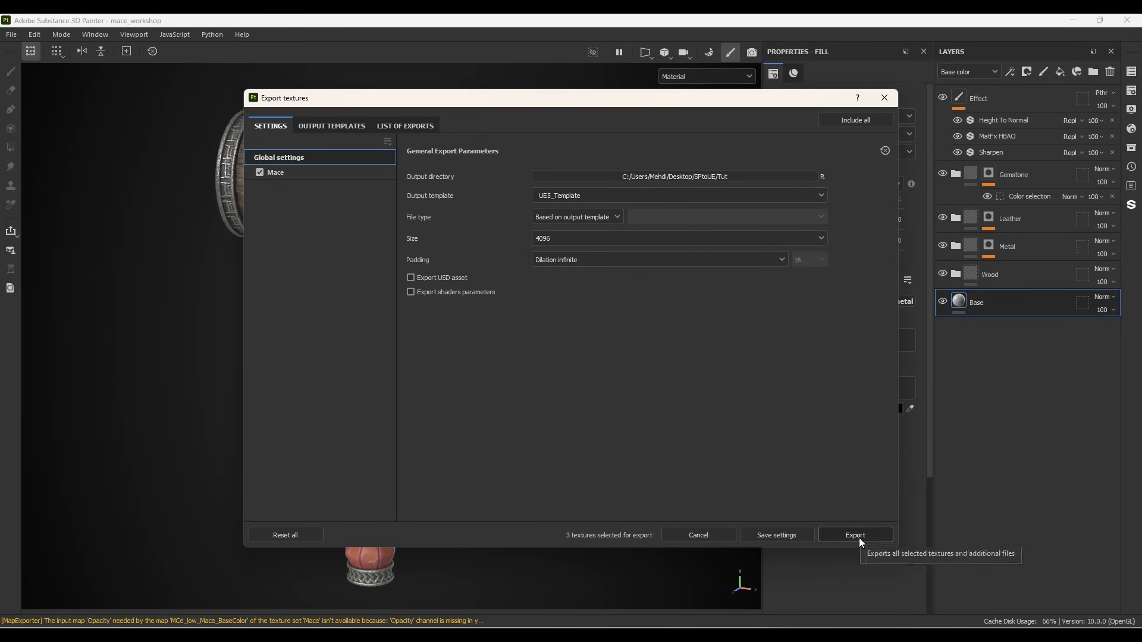
{"action": "left_click", "coordinate": [855, 535]}
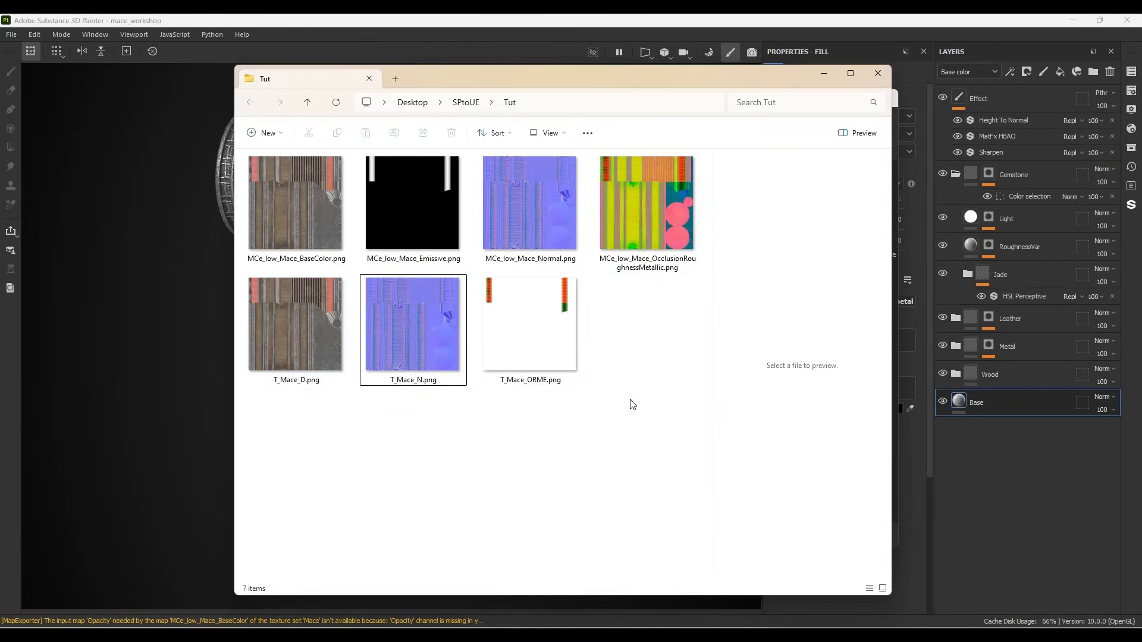
Step: Compare the four MCe_low_Mace textures with the T_Mace_D, T_Mace_N and T_Mace_ORME files in the Tut folder
{"action": "left_click", "coordinate": [303, 206]}
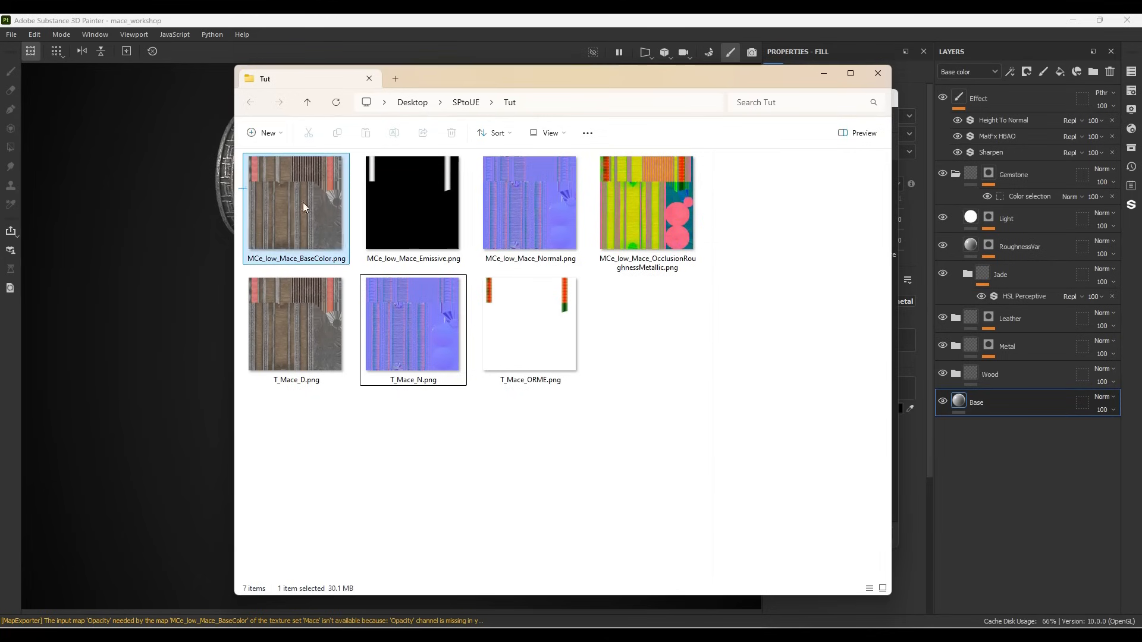
{"action": "left_click_drag", "start_coordinate": [239, 188], "coordinate": [699, 245]}
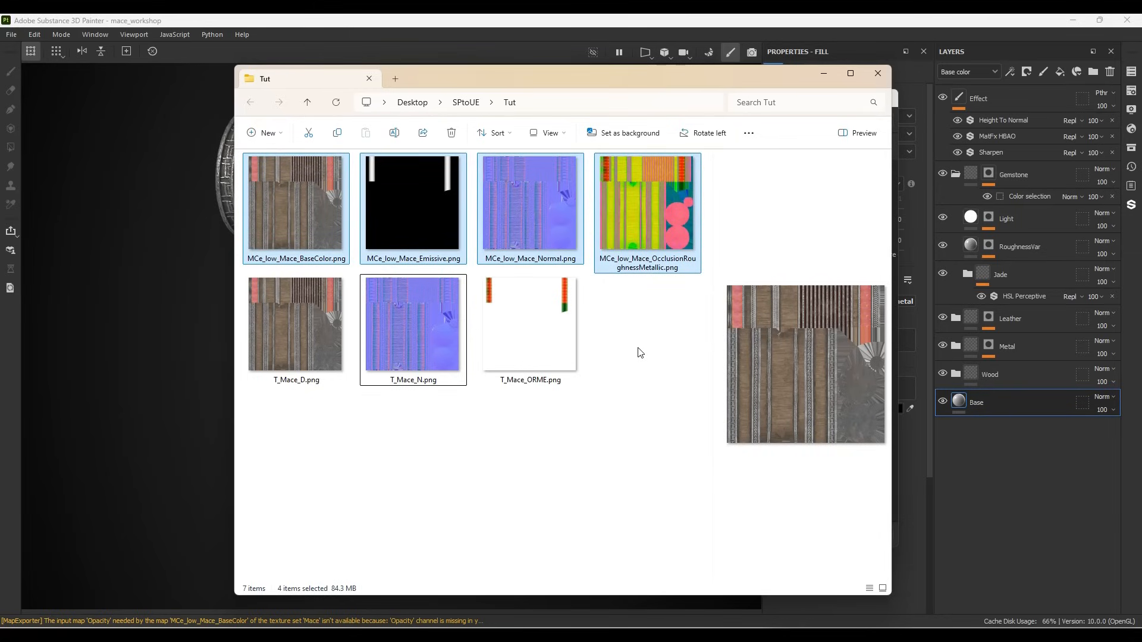
{"action": "left_click_drag", "start_coordinate": [601, 465], "coordinate": [300, 337]}
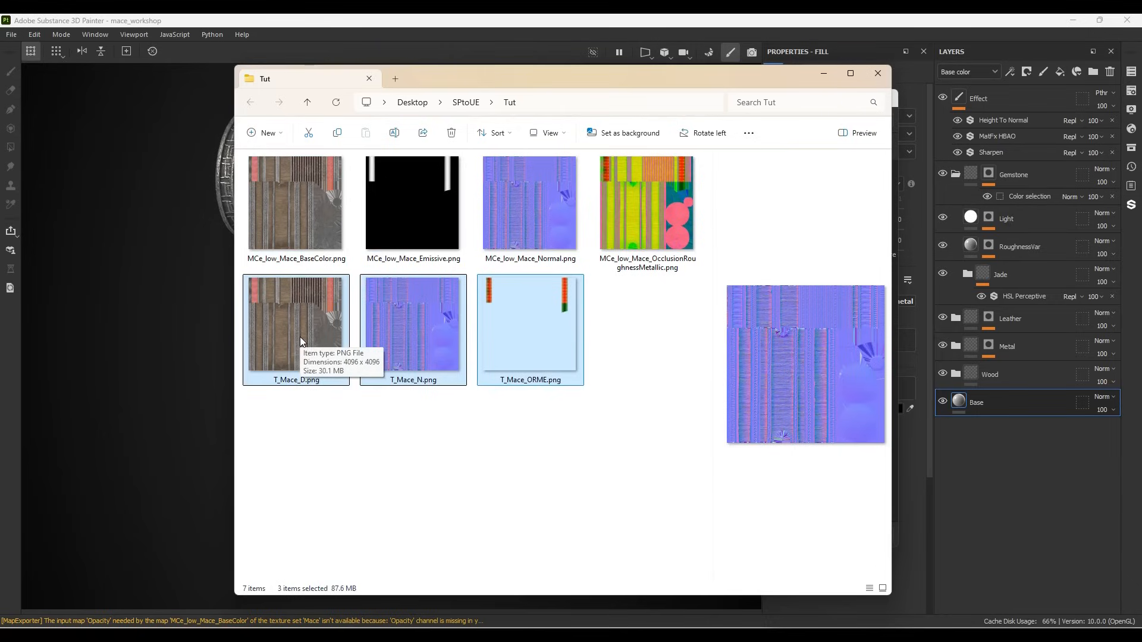
Step: Switch to Unreal Editor and inspect the SM_Mace static mesh in its mesh editor
{"action": "left_click", "coordinate": [333, 413]}
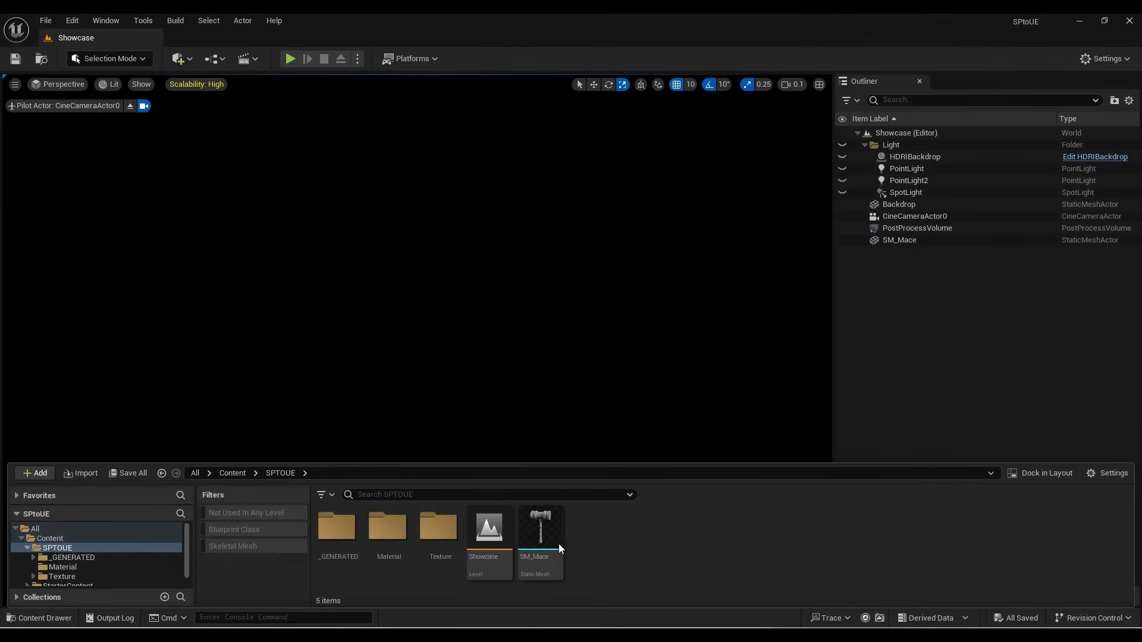
{"action": "double_click", "coordinate": [540, 529]}
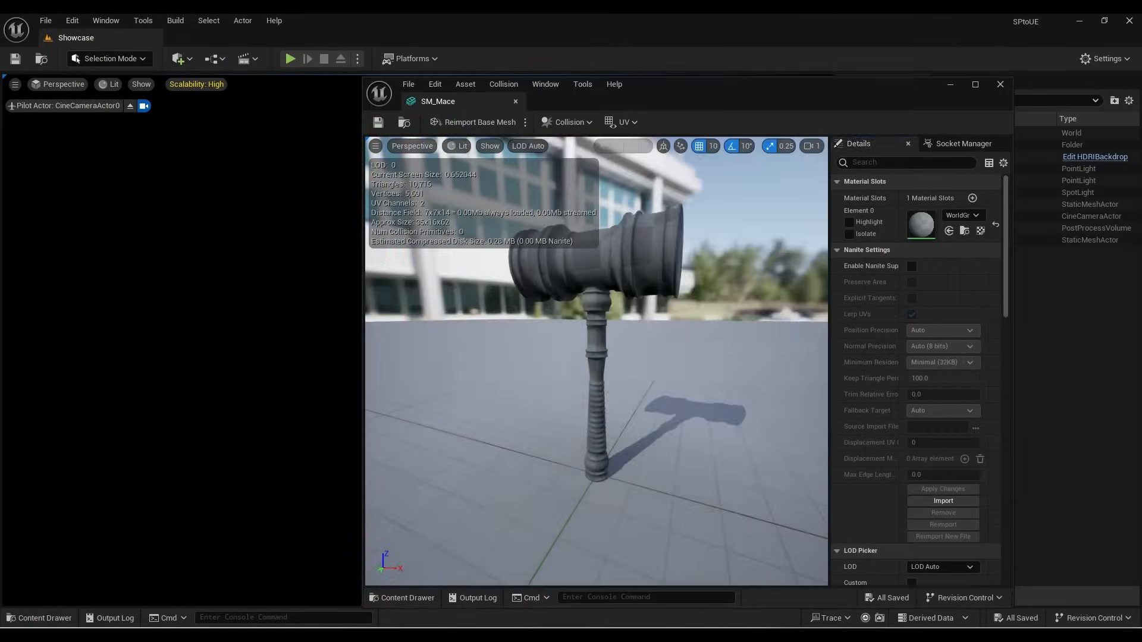
{"action": "left_click_drag", "start_coordinate": [536, 369], "coordinate": [601, 356]}
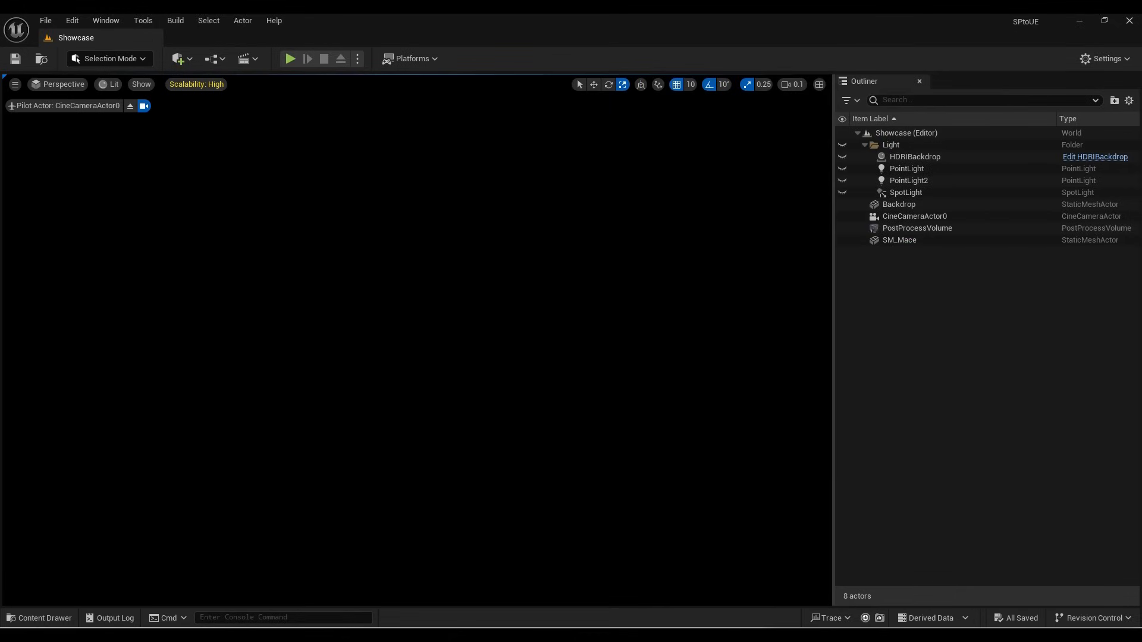
Step: Unhide SpotLight, PointLight2, PointLight and HDRIBackdrop in the Showcase level's Light folder
{"action": "left_click", "coordinate": [840, 193]}
{"action": "left_click", "coordinate": [840, 182]}
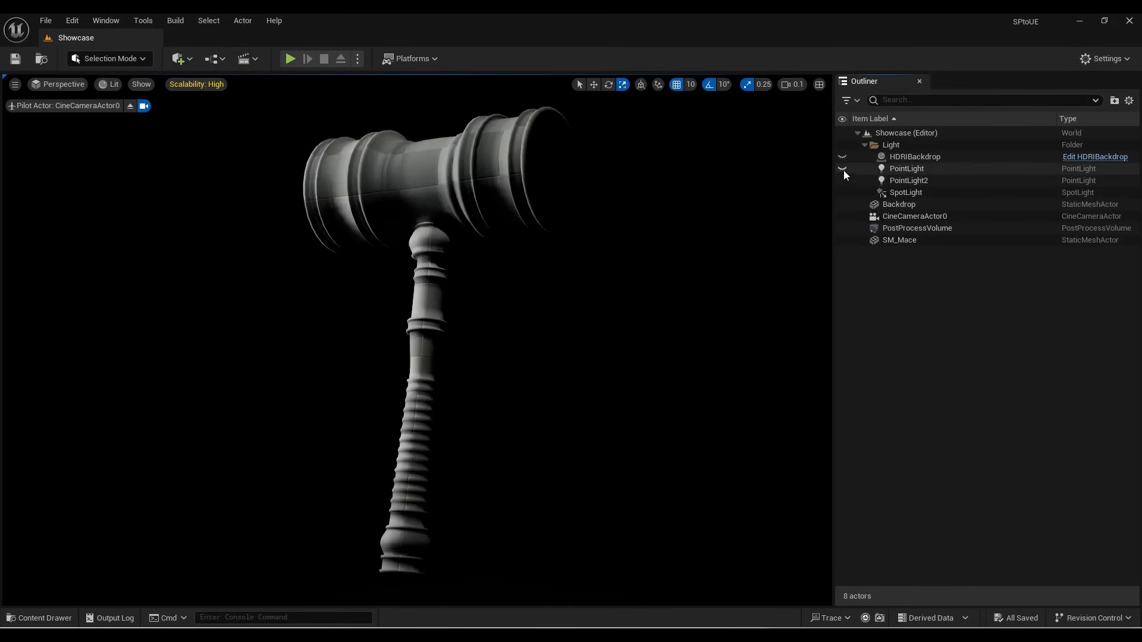
{"action": "left_click", "coordinate": [843, 169]}
{"action": "left_click", "coordinate": [844, 158]}
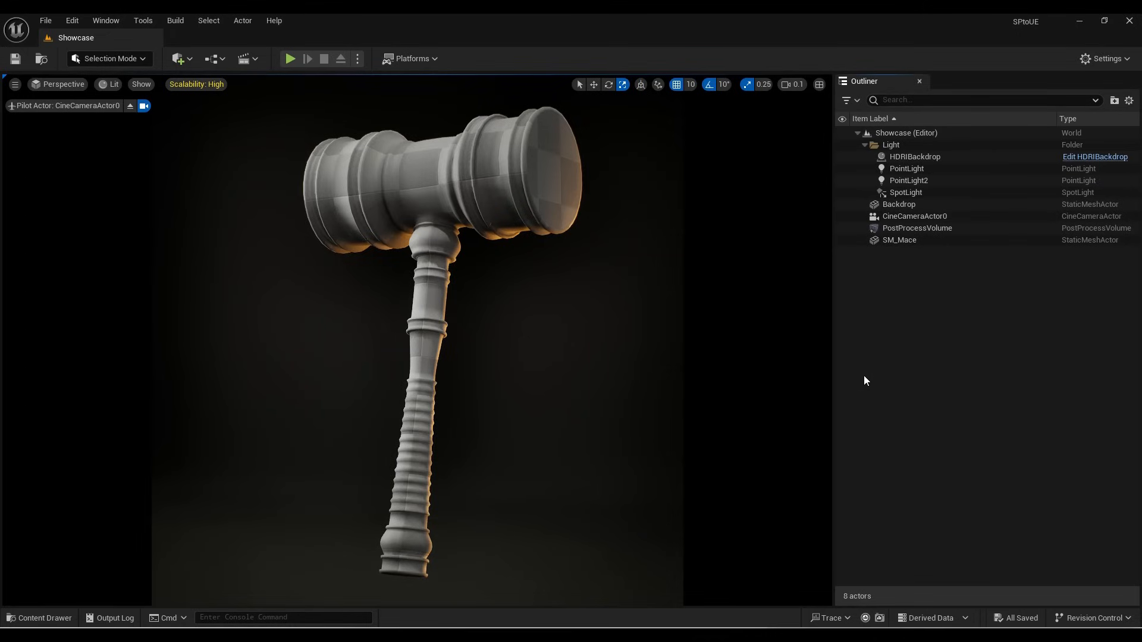
Step: Import T_Mace_D, T_Mace_N and T_Mace_ORME into the project's SPTOUE/Texture folder
{"action": "key", "text": "ctrl+space"}
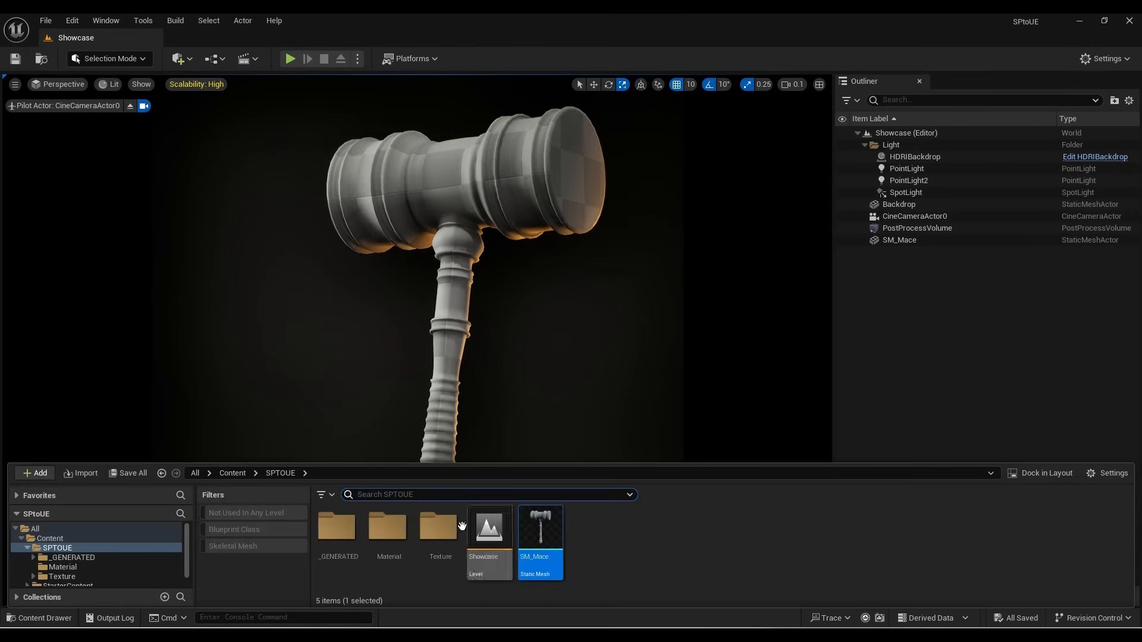
{"action": "double_click", "coordinate": [438, 526]}
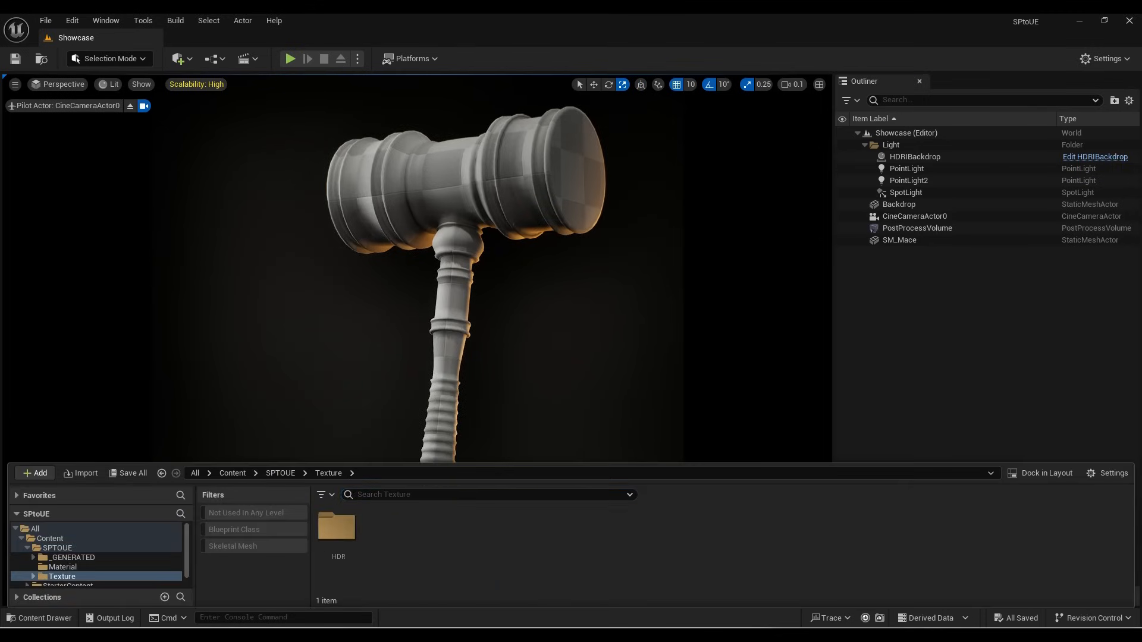
{"action": "left_click_drag", "start_coordinate": [1138, 449], "coordinate": [615, 544]}
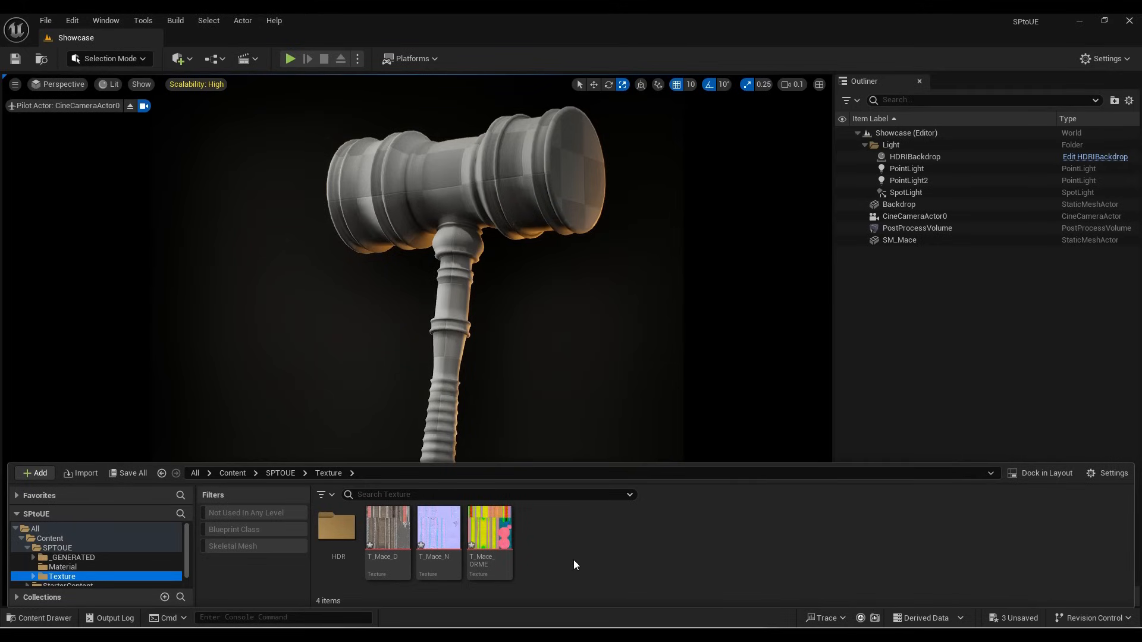
Step: Disable sRGB on the T_Mace_ORME texture and close its editor
{"action": "double_click", "coordinate": [497, 548]}
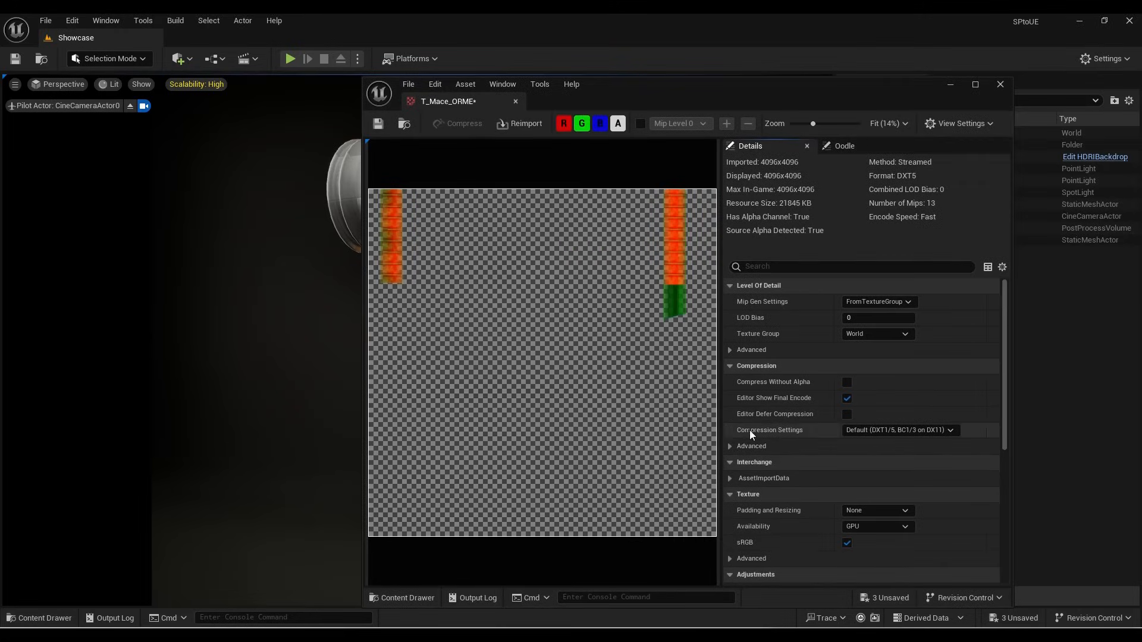
{"action": "scroll", "coordinate": [749, 430], "scroll_direction": "down", "scroll_amount": 1}
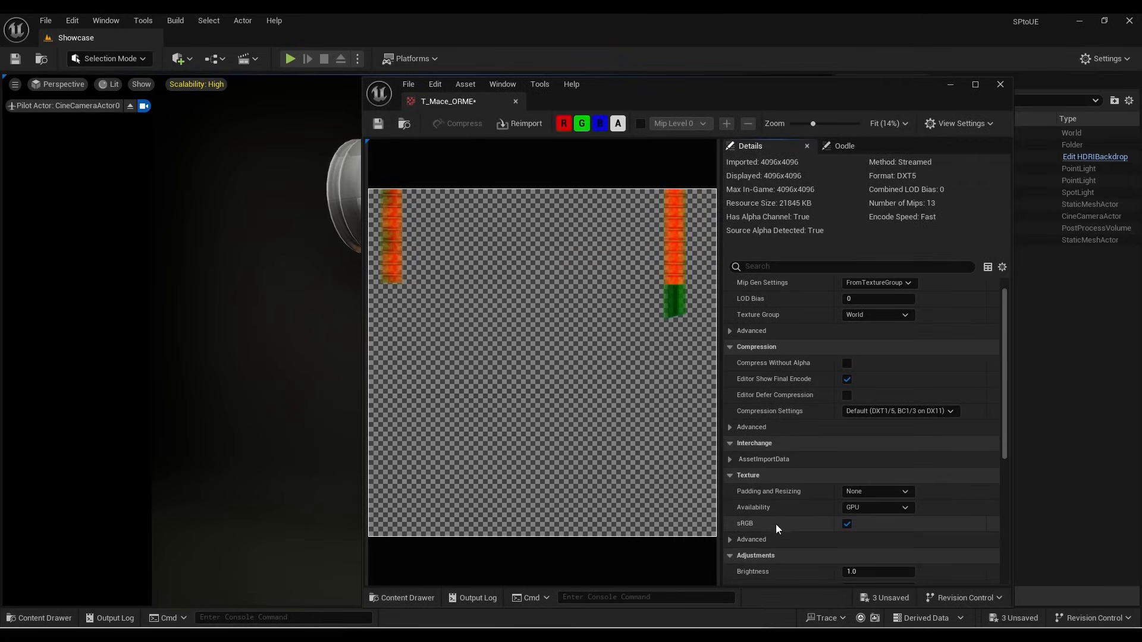
{"action": "left_click", "coordinate": [847, 524]}
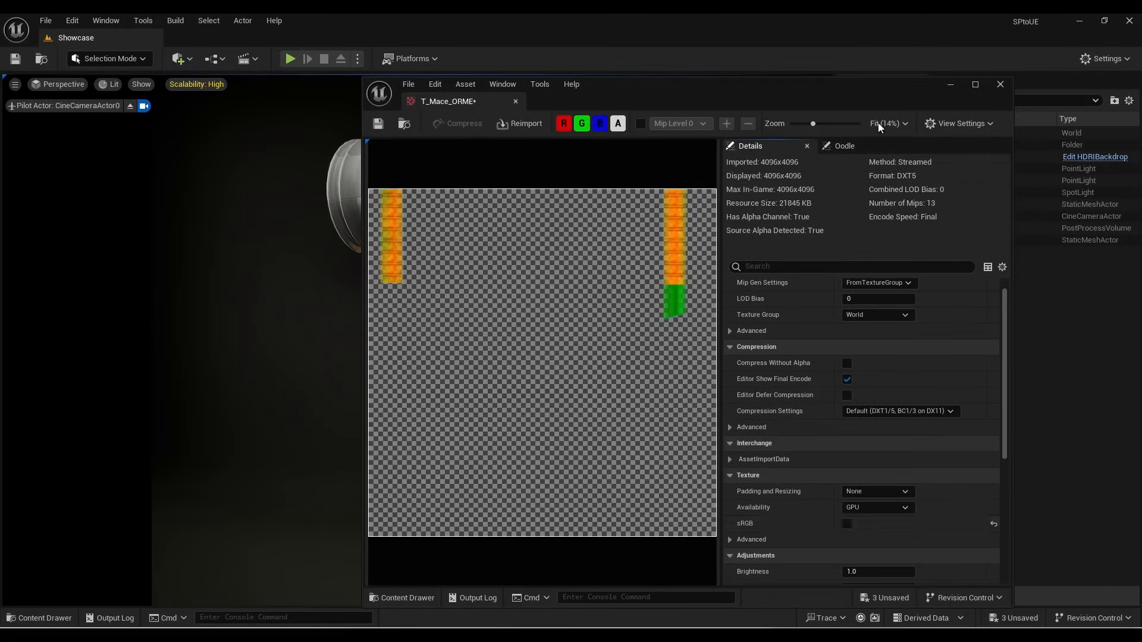
{"action": "left_click", "coordinate": [1000, 84]}
Step: Check the compression and sRGB settings of the T_Mace_N texture
{"action": "key", "text": "ctrl+space"}
{"action": "double_click", "coordinate": [447, 526]}
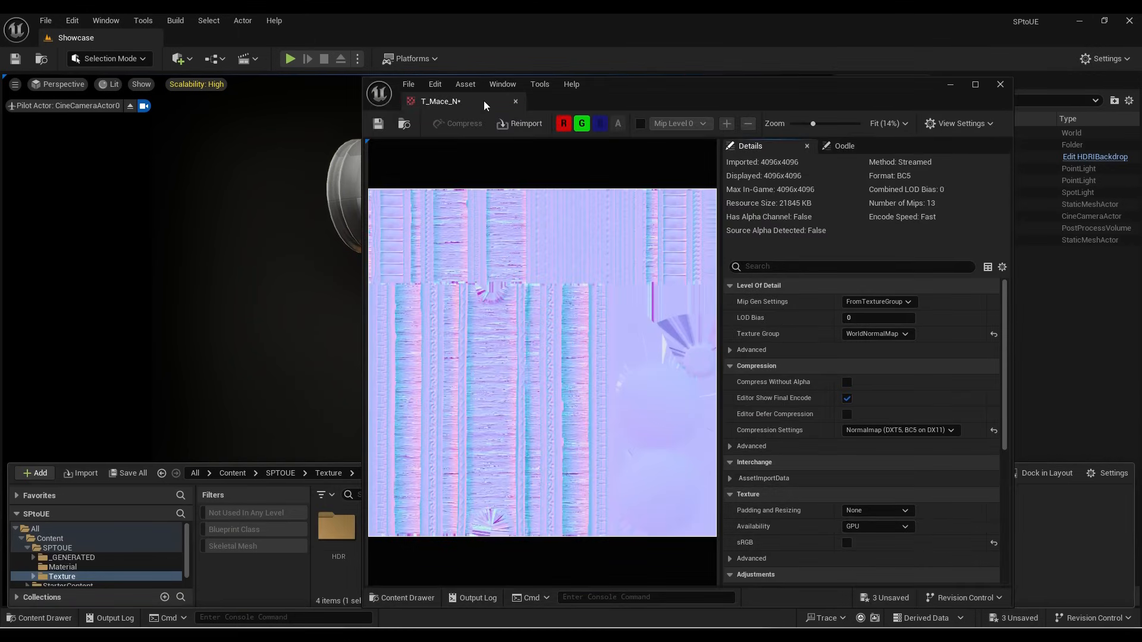
{"action": "left_click", "coordinate": [515, 101]}
{"action": "left_click", "coordinate": [536, 508]}
{"action": "key", "text": "ctrl+space"}
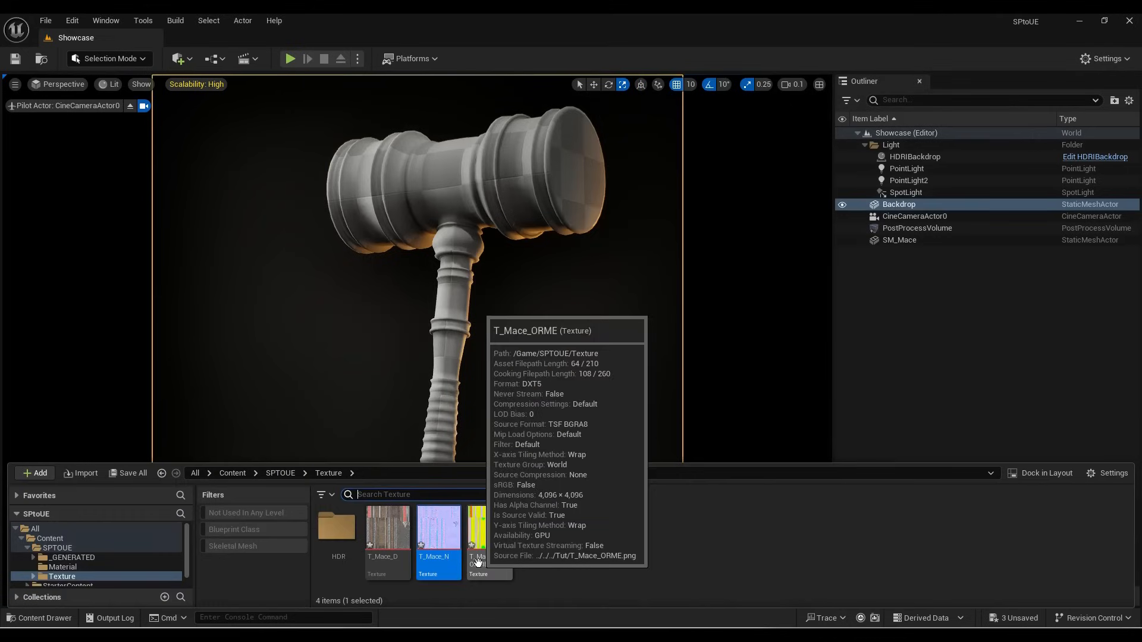
{"action": "left_click", "coordinate": [685, 539]}
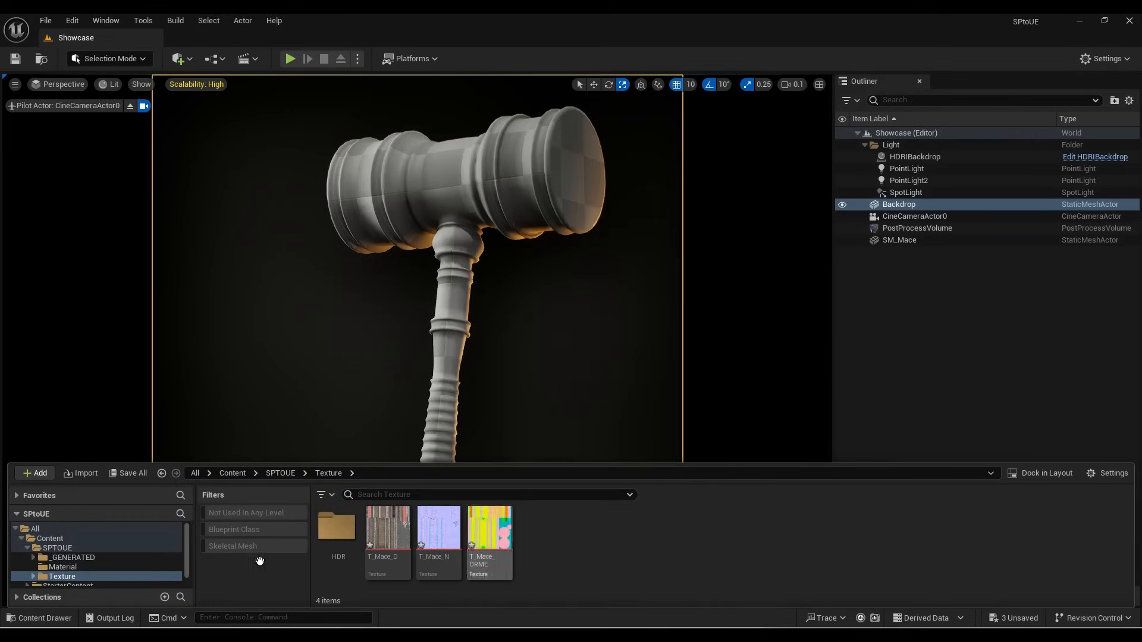
Step: Create a new material named MM_Substance in the SPTOUE/Material folder
{"action": "left_click", "coordinate": [65, 567]}
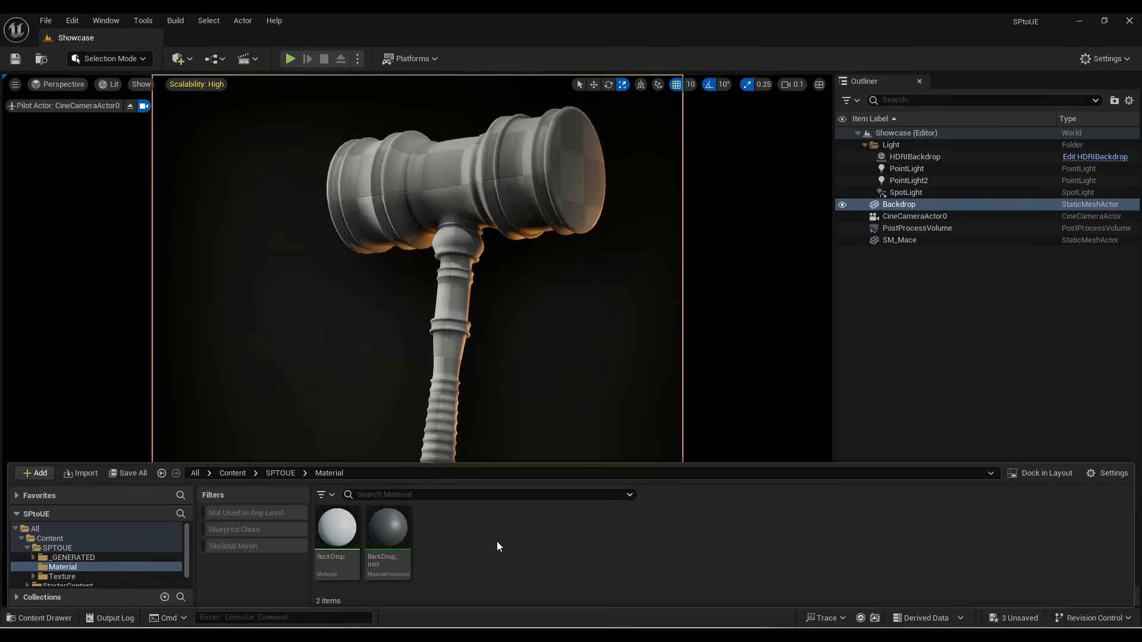
{"action": "right_click", "coordinate": [497, 541]}
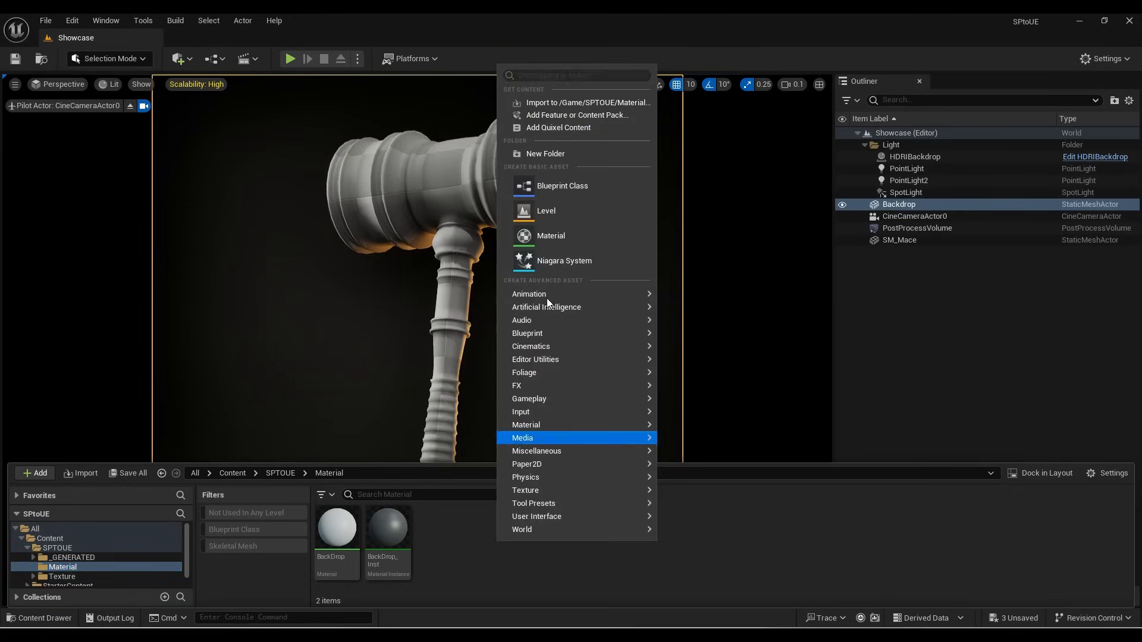
{"action": "left_click", "coordinate": [570, 238]}
{"action": "type", "text": "MM"}
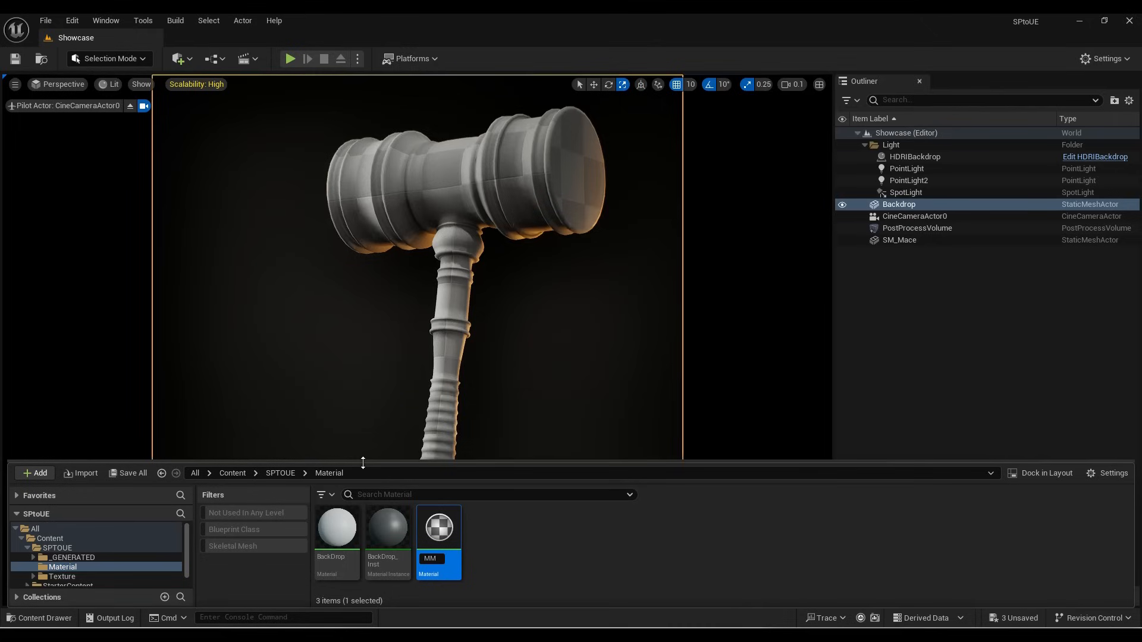
{"action": "type", "text": "_"}
{"action": "type", "text": "Substance"}
{"action": "left_click", "coordinate": [498, 530]}
Step: Open MM_Substance, dock its editor beside the Showcase level and widen the material graph area
{"action": "double_click", "coordinate": [447, 545]}
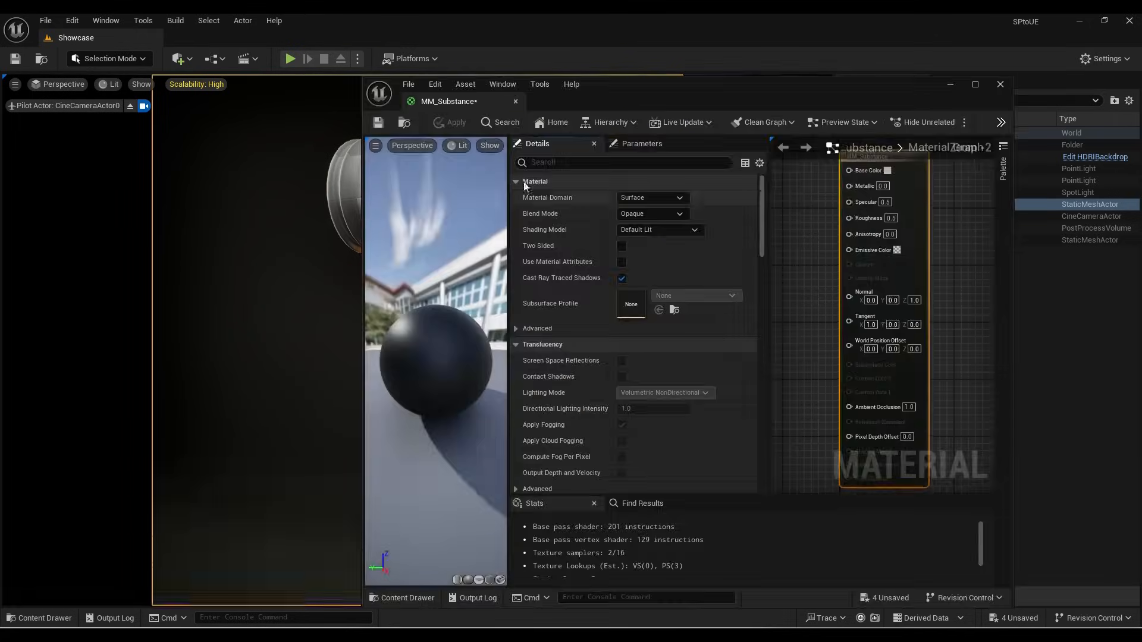
{"action": "left_click_drag", "start_coordinate": [446, 102], "coordinate": [235, 39]}
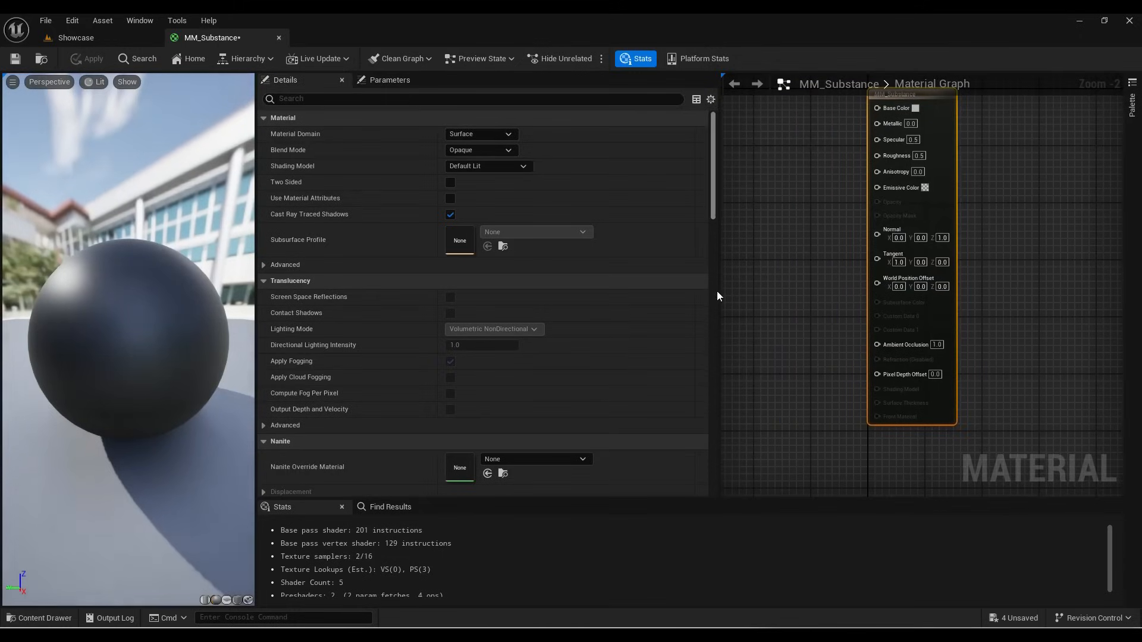
{"action": "left_click_drag", "start_coordinate": [718, 291], "coordinate": [629, 310]}
{"action": "scroll", "coordinate": [767, 267], "scroll_direction": "up", "scroll_amount": 2}
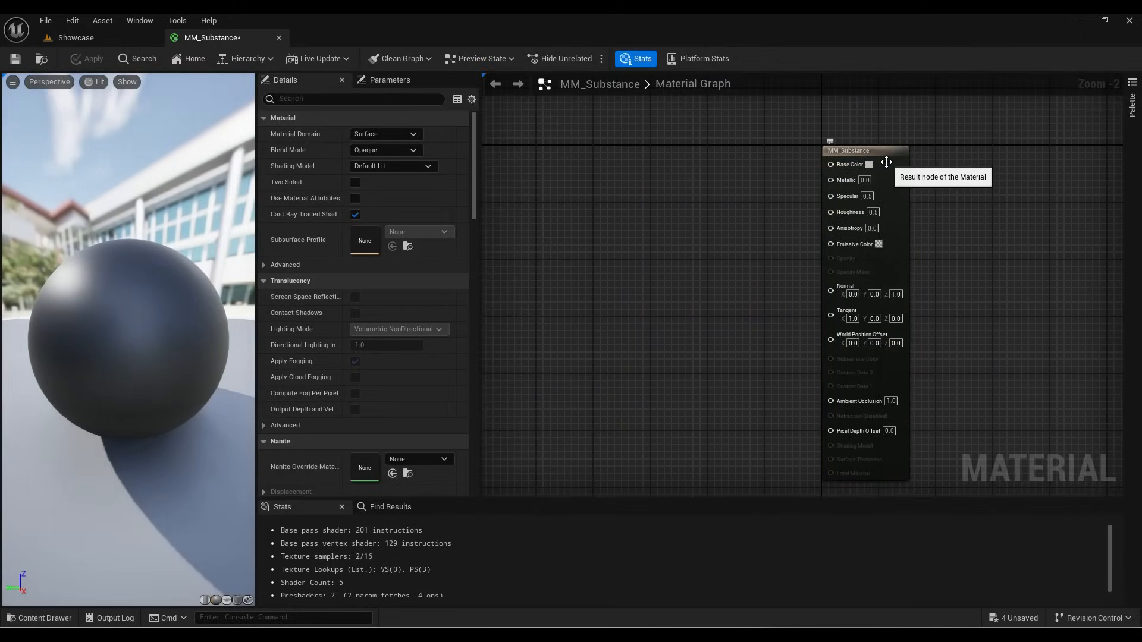
{"action": "right_click_drag", "start_coordinate": [714, 173], "coordinate": [805, 169]}
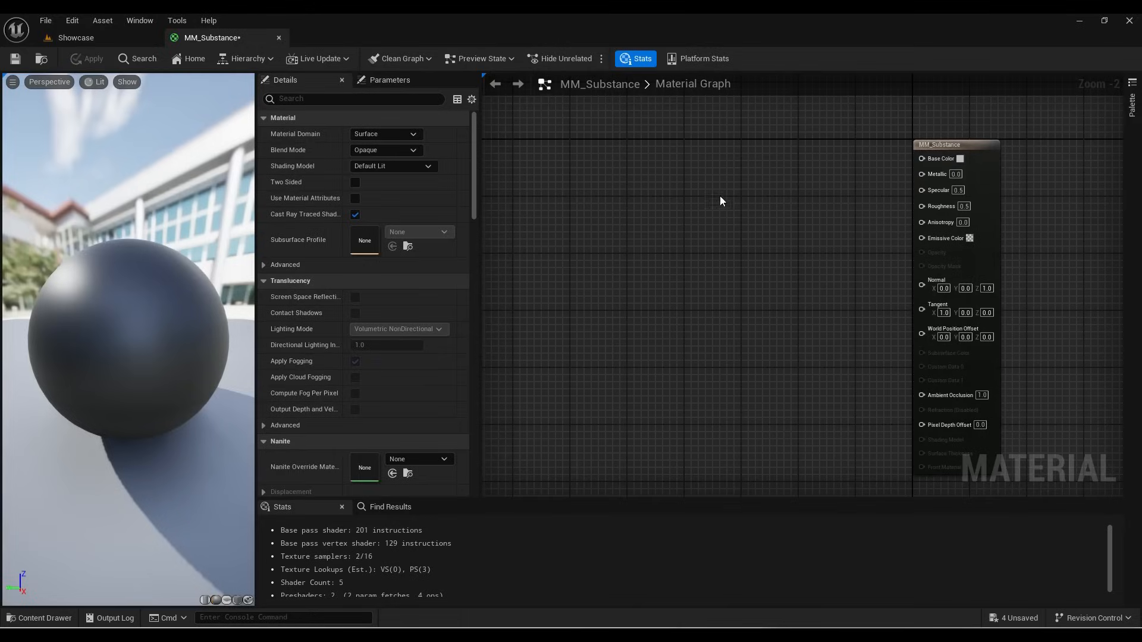
Step: Add the T_Mace_D, T_Mace_N and T_Mace_ORME textures to the material graph as Texture Sample nodes and spread them out vertically
{"action": "key", "text": "ctrl+space"}
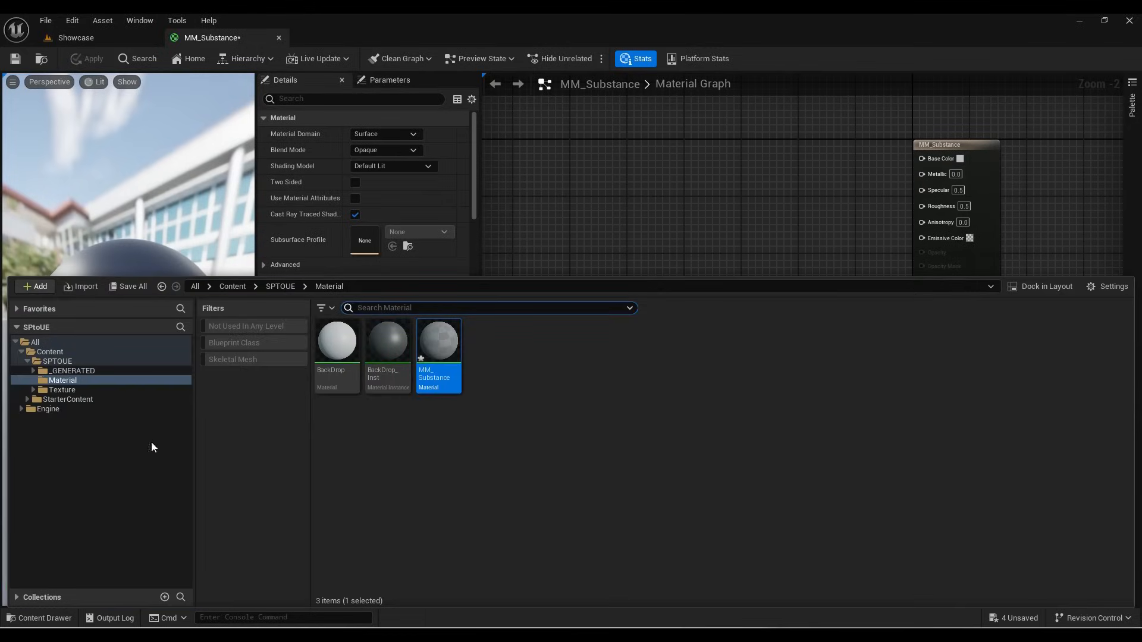
{"action": "left_click", "coordinate": [65, 390]}
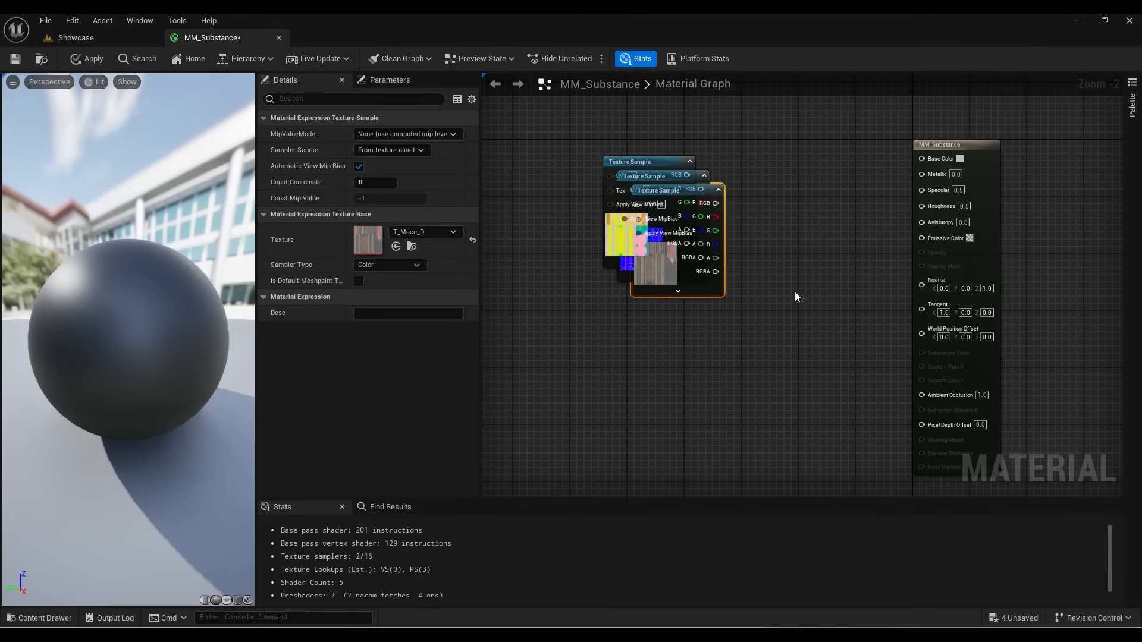
{"action": "left_click", "coordinate": [795, 291]}
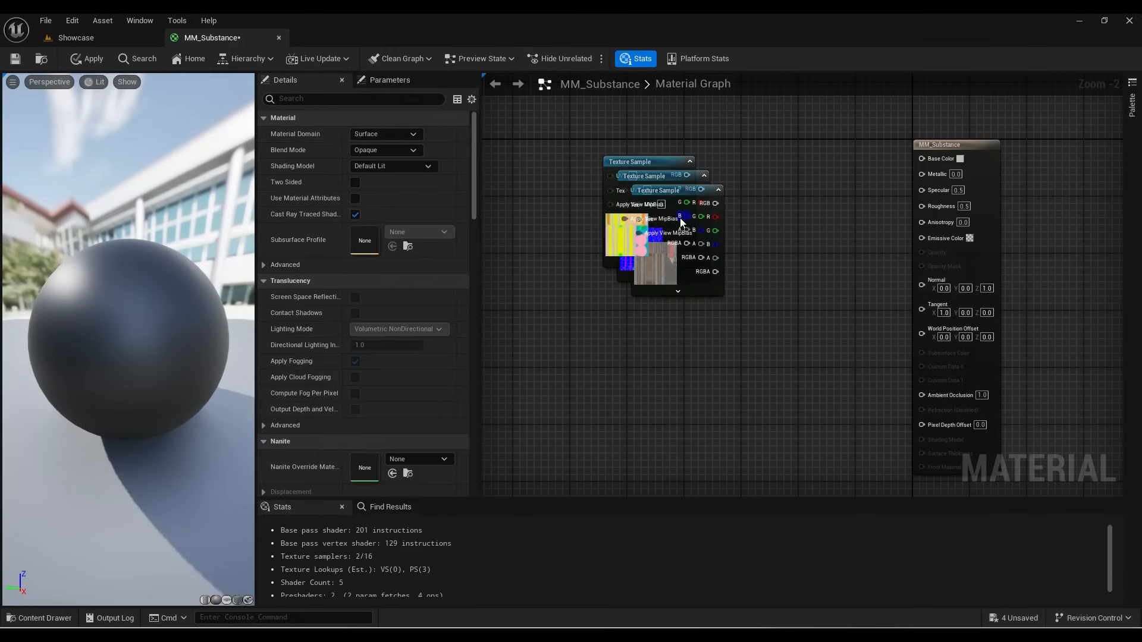
{"action": "left_click_drag", "start_coordinate": [680, 191], "coordinate": [678, 311]}
{"action": "left_click_drag", "start_coordinate": [671, 204], "coordinate": [645, 94]}
Step: Connect the RGB output of T_Mace_D to Base Color and that of T_Mace_N to Normal
{"action": "right_click_drag", "start_coordinate": [682, 103], "coordinate": [688, 204]}
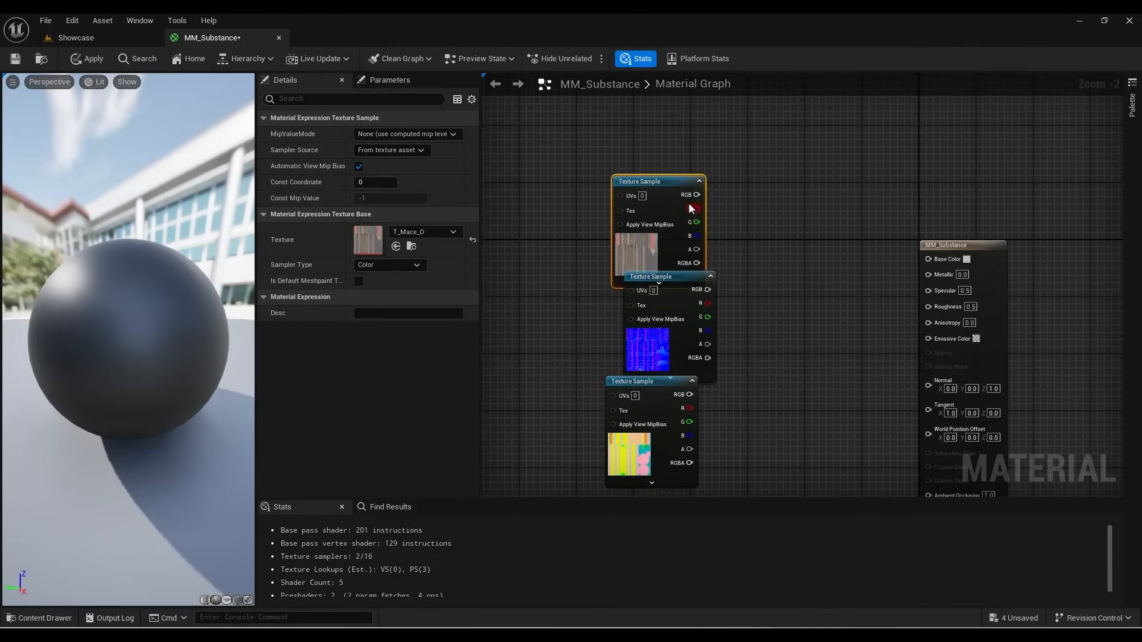
{"action": "left_click_drag", "start_coordinate": [657, 203], "coordinate": [930, 260]}
{"action": "left_click_drag", "start_coordinate": [656, 268], "coordinate": [928, 384]}
Step: Connect T_Mace_ORME's R output to Ambient Occlusion, G to Roughness and B to Metallic, and save the material
{"action": "right_click_drag", "start_coordinate": [712, 437], "coordinate": [708, 355]}
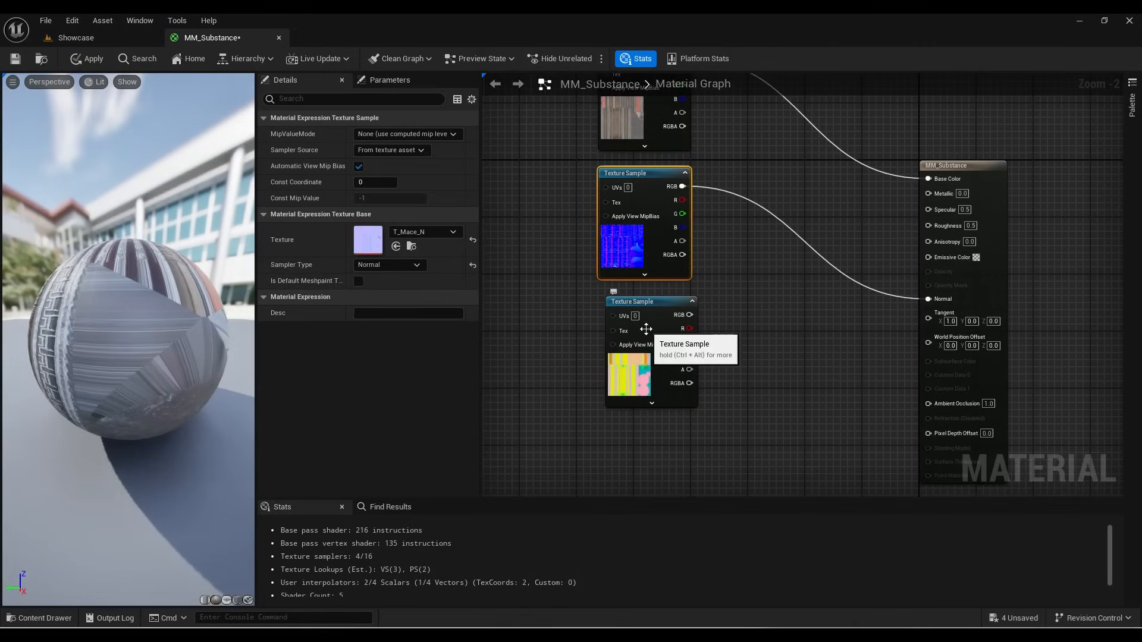
{"action": "left_click_drag", "start_coordinate": [689, 328], "coordinate": [928, 403]}
{"action": "left_click_drag", "start_coordinate": [689, 342], "coordinate": [928, 224]}
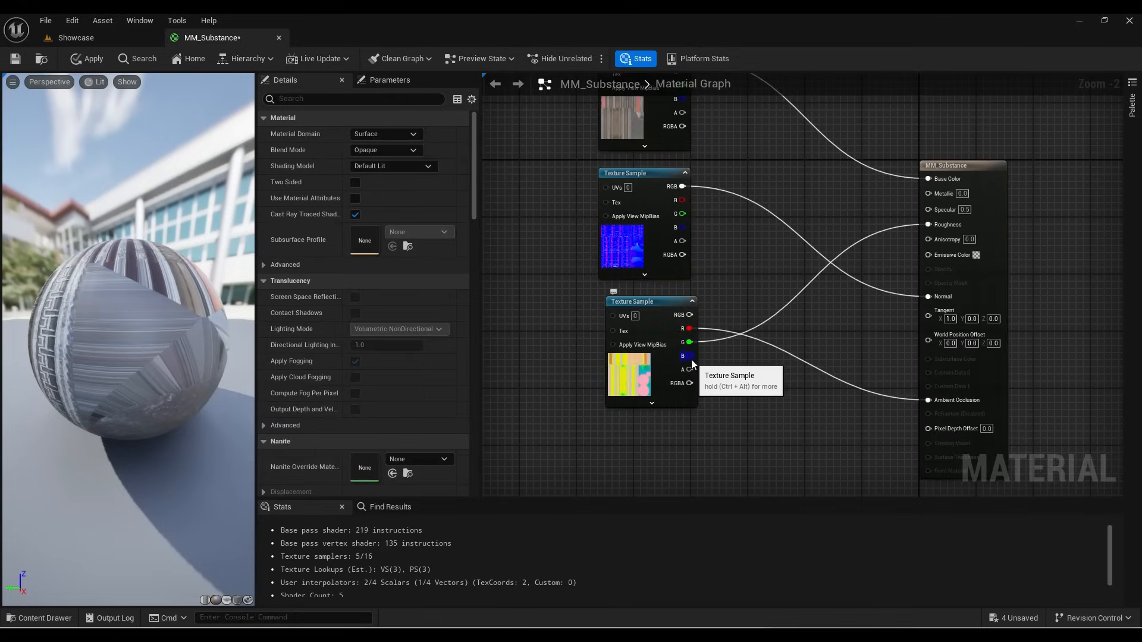
{"action": "left_click_drag", "start_coordinate": [687, 356], "coordinate": [932, 192]}
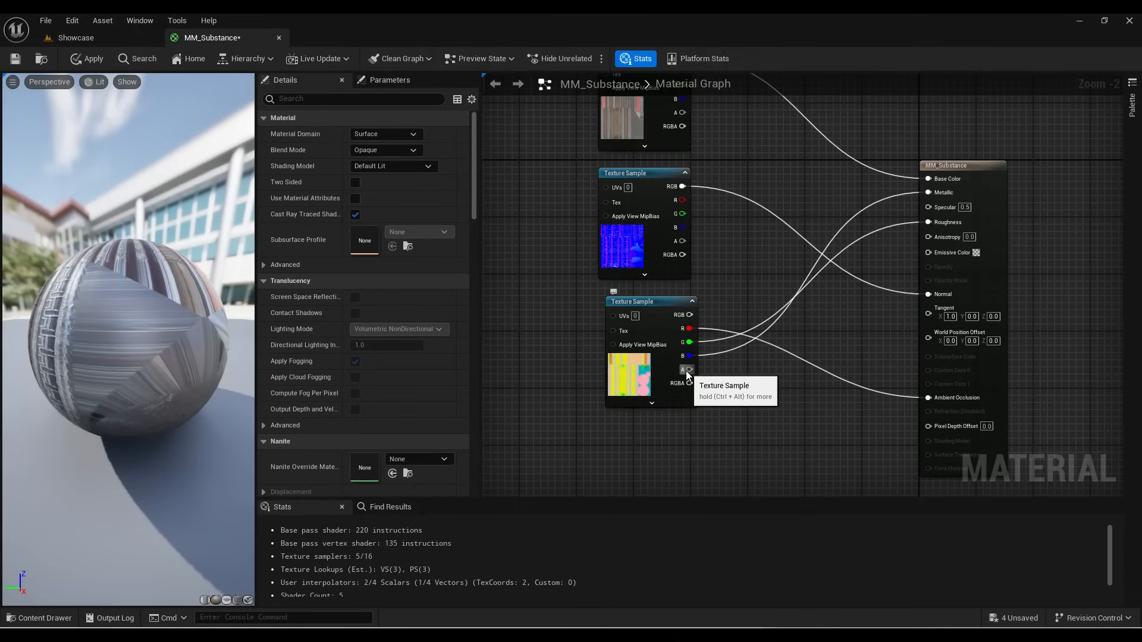
{"action": "right_click_drag", "start_coordinate": [722, 256], "coordinate": [763, 289]}
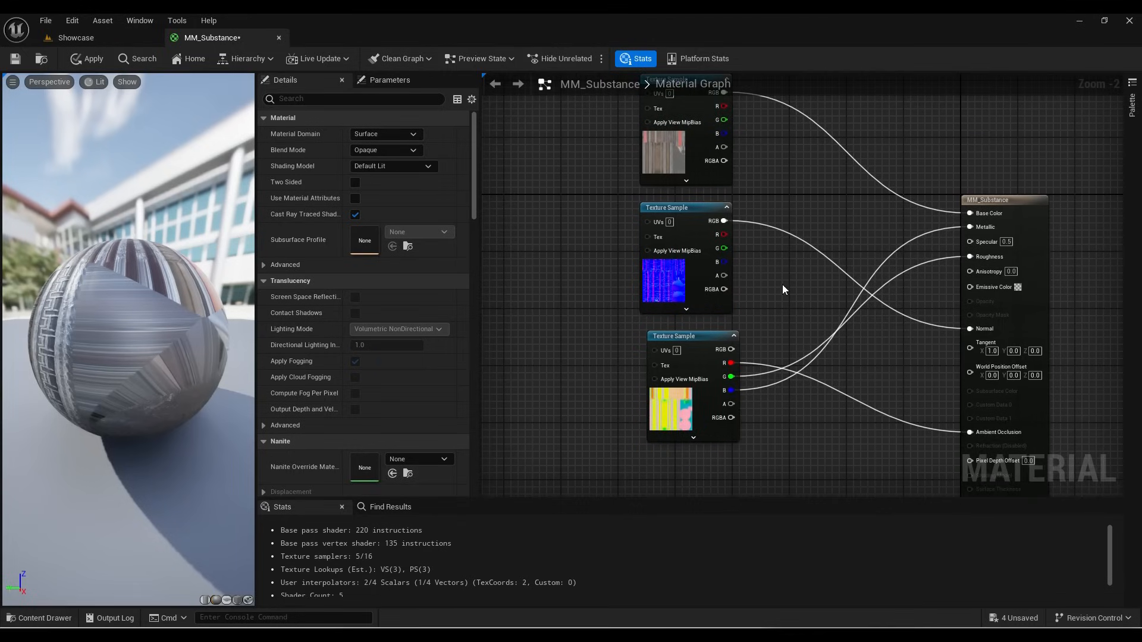
{"action": "left_click", "coordinate": [13, 63]}
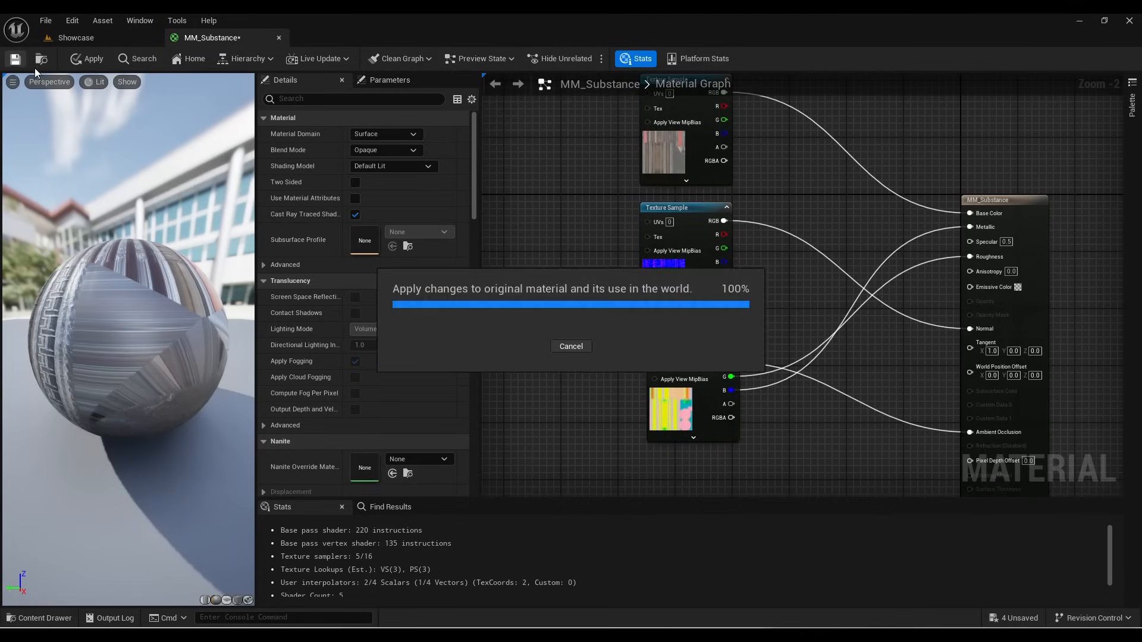
Step: Create a material instance of MM_Substance in the Material folder and name it MI_Mace
{"action": "left_click", "coordinate": [72, 37]}
{"action": "key", "text": "ctrl+space"}
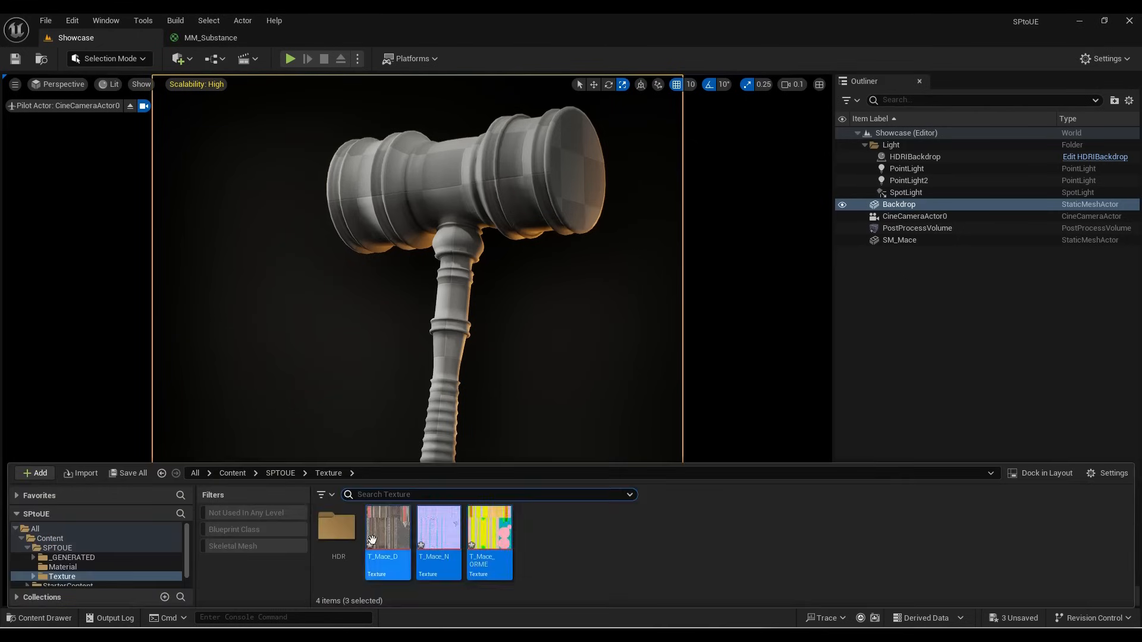
{"action": "mouse_move", "coordinate": [445, 543]}
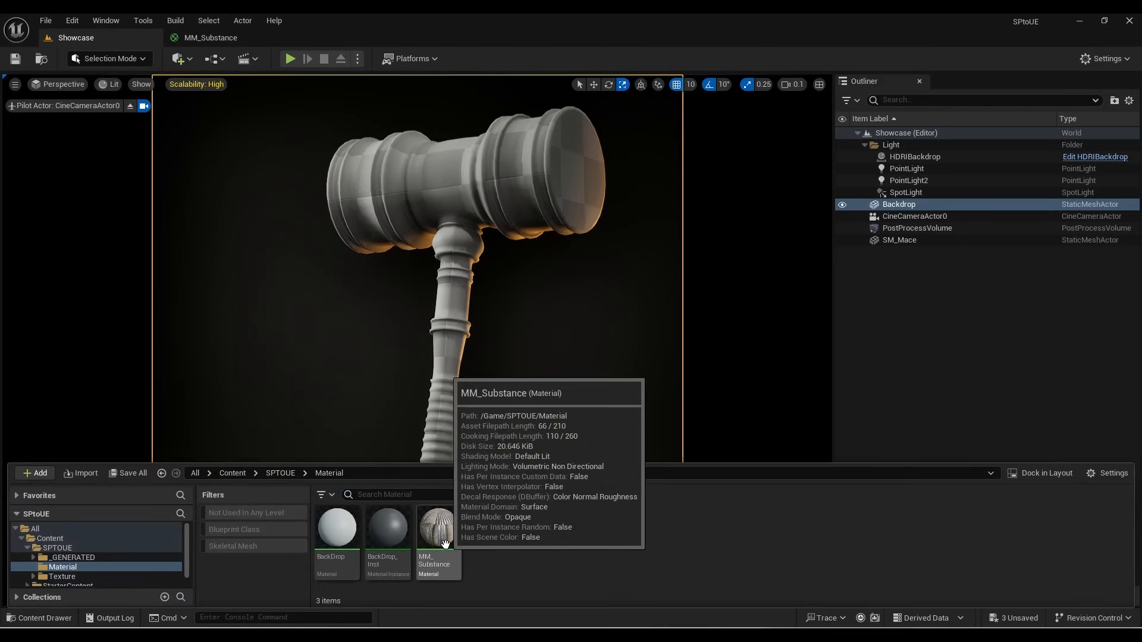
{"action": "right_click", "coordinate": [445, 543]}
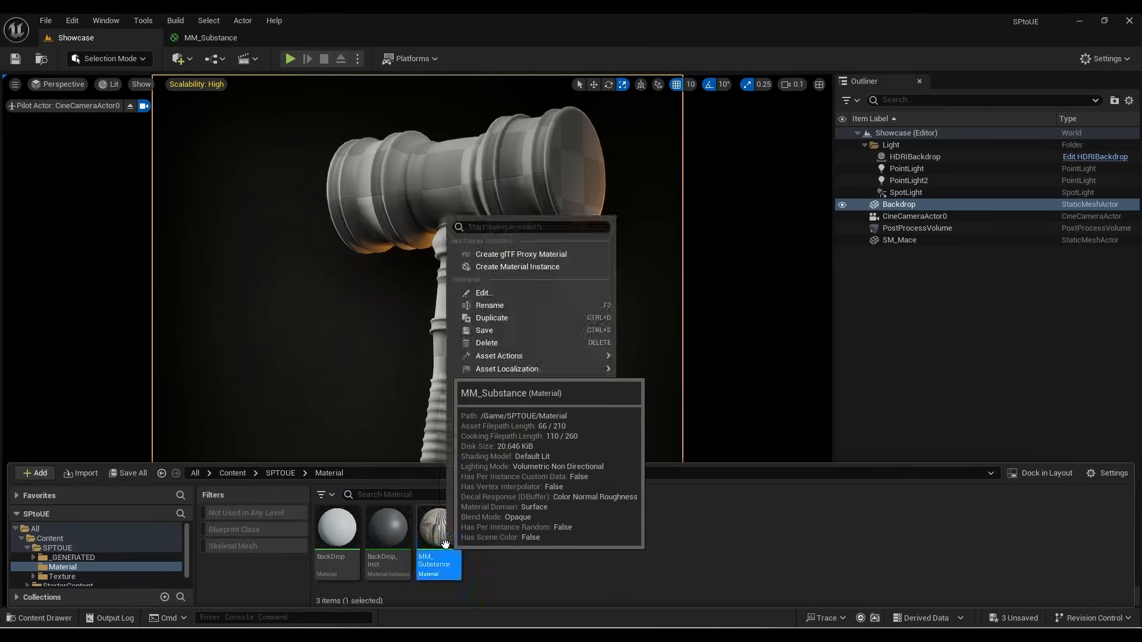
{"action": "left_click", "coordinate": [491, 269]}
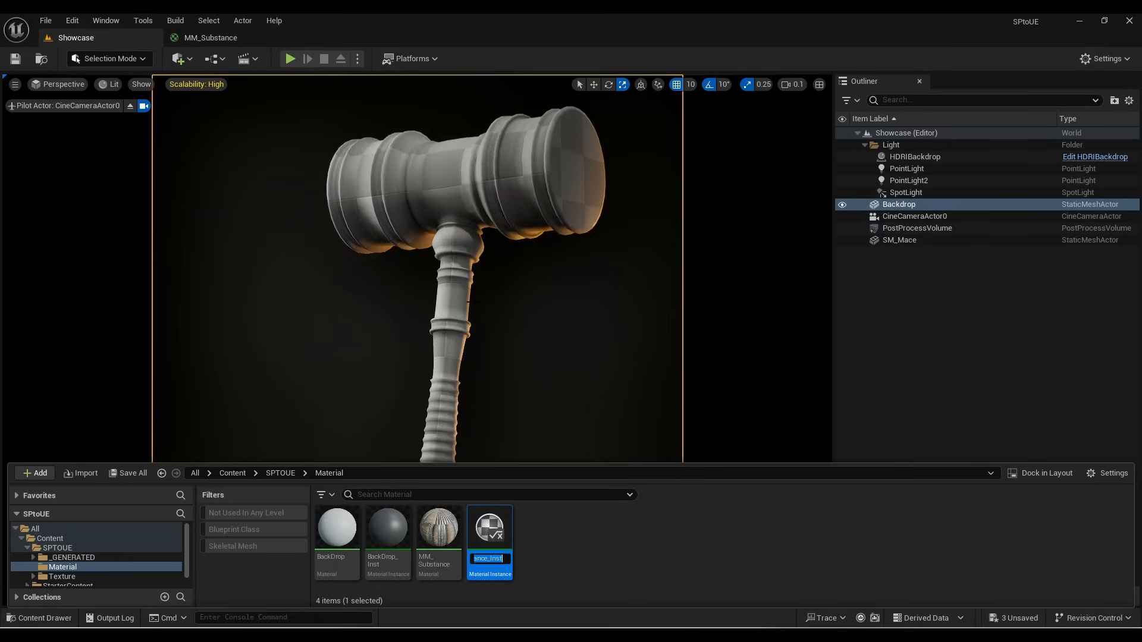
{"action": "key", "text": "Right"}
{"action": "key", "text": "BackSpace"}
{"action": "key", "text": "BackSpace"}
{"action": "key", "text": "BackSpace"}
{"action": "key", "text": "BackSpace"}
{"action": "key", "text": "ctrl+a"}
{"action": "type", "text": "MI_Mace"}
{"action": "key", "text": "Return"}
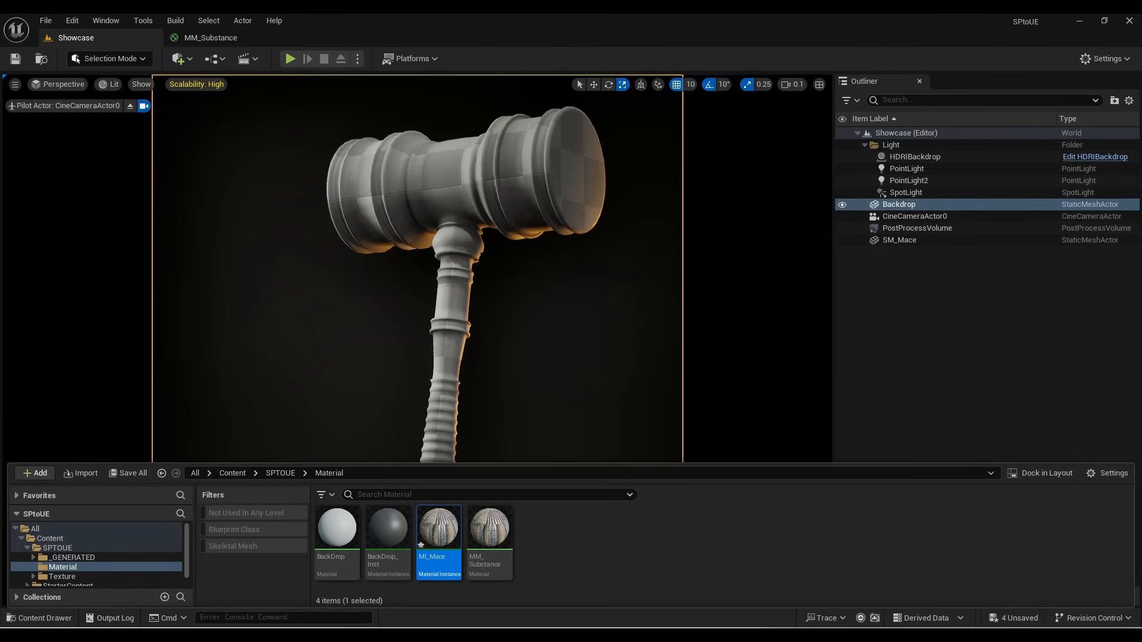
Step: Open the SM_Mace static mesh and assign MI_Mace to its Element 0 material slot
{"action": "left_click", "coordinate": [57, 548]}
{"action": "double_click", "coordinate": [555, 529]}
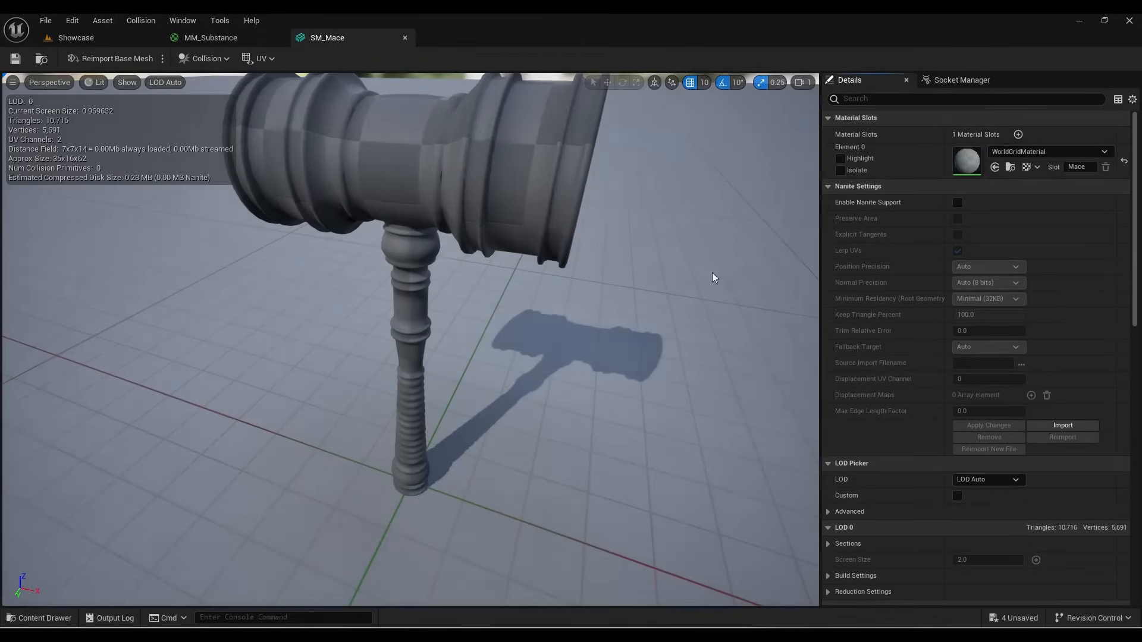
{"action": "key", "text": "ctrl+space"}
{"action": "left_click", "coordinate": [62, 481]}
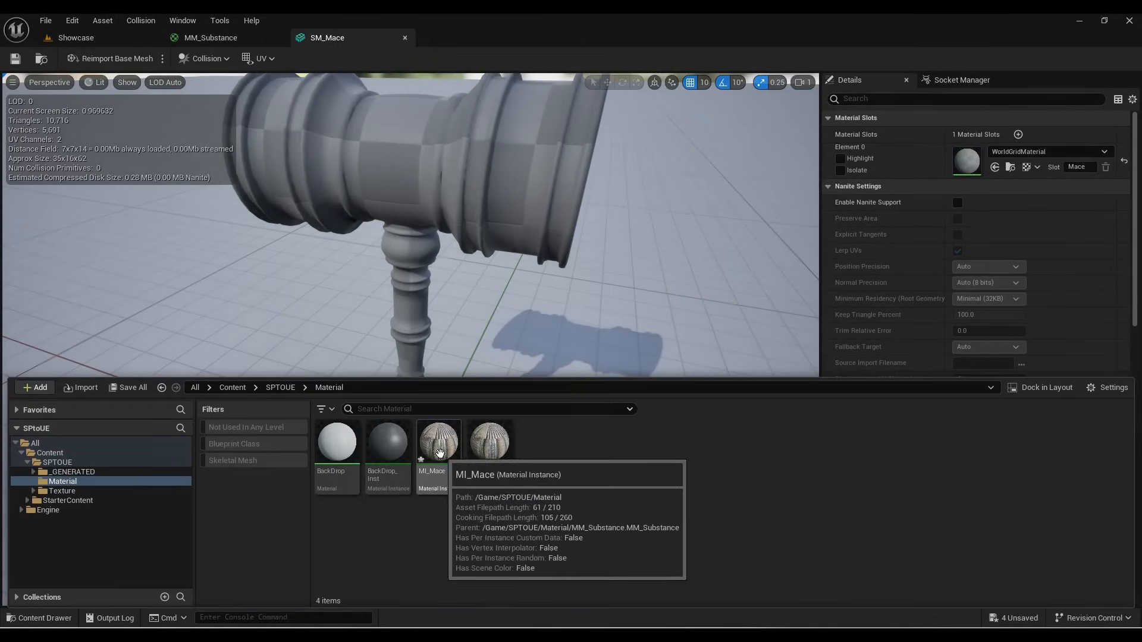
{"action": "left_click_drag", "start_coordinate": [439, 443], "coordinate": [1010, 155]}
Step: Inspect the textured mace, save the SM_Mace mesh, close its editor and return to the Showcase level
{"action": "left_click", "coordinate": [665, 311]}
{"action": "left_click_drag", "start_coordinate": [665, 311], "coordinate": [505, 274], "text": "alt"}
{"action": "scroll", "coordinate": [642, 279], "scroll_direction": "down", "scroll_amount": 5}
{"action": "left_click_drag", "start_coordinate": [411, 390], "coordinate": [517, 383], "text": "alt"}
{"action": "scroll", "coordinate": [517, 382], "scroll_direction": "up", "scroll_amount": 4}
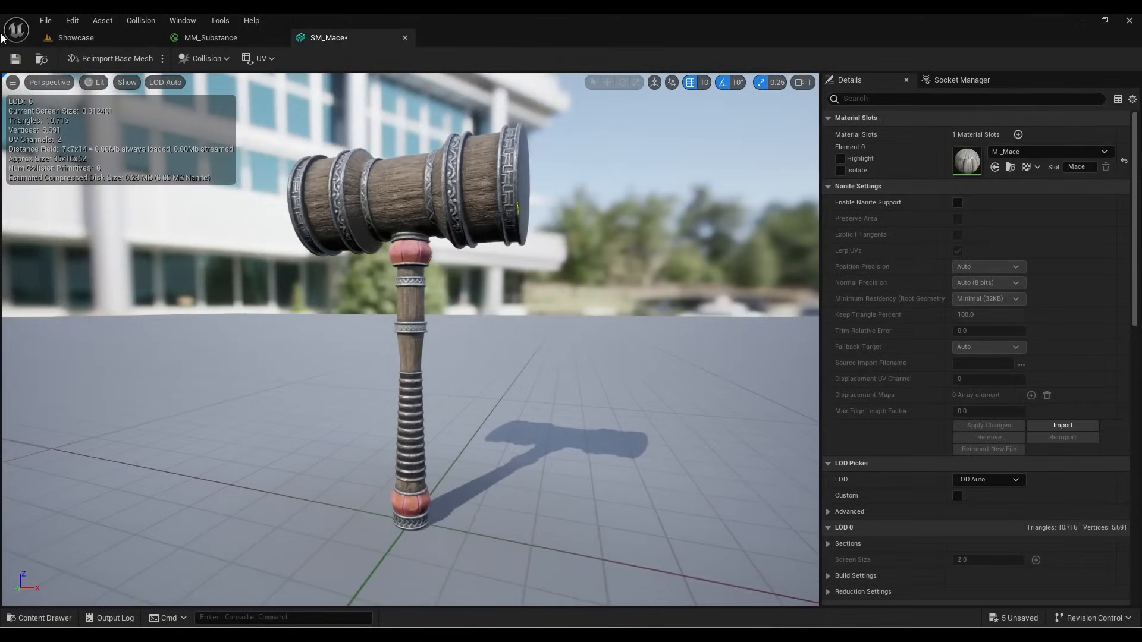
{"action": "left_click", "coordinate": [15, 63]}
{"action": "middle_click", "coordinate": [340, 41]}
{"action": "left_click", "coordinate": [77, 38]}
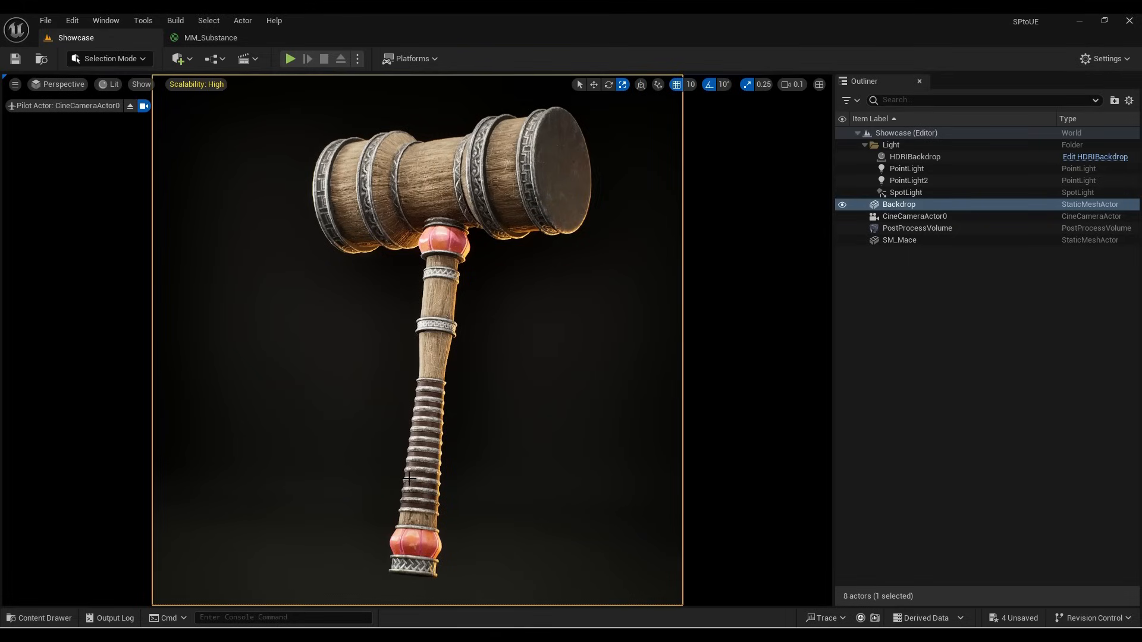
Step: Open the MI_Mace material instance from the Material folder for editing
{"action": "left_click", "coordinate": [229, 39]}
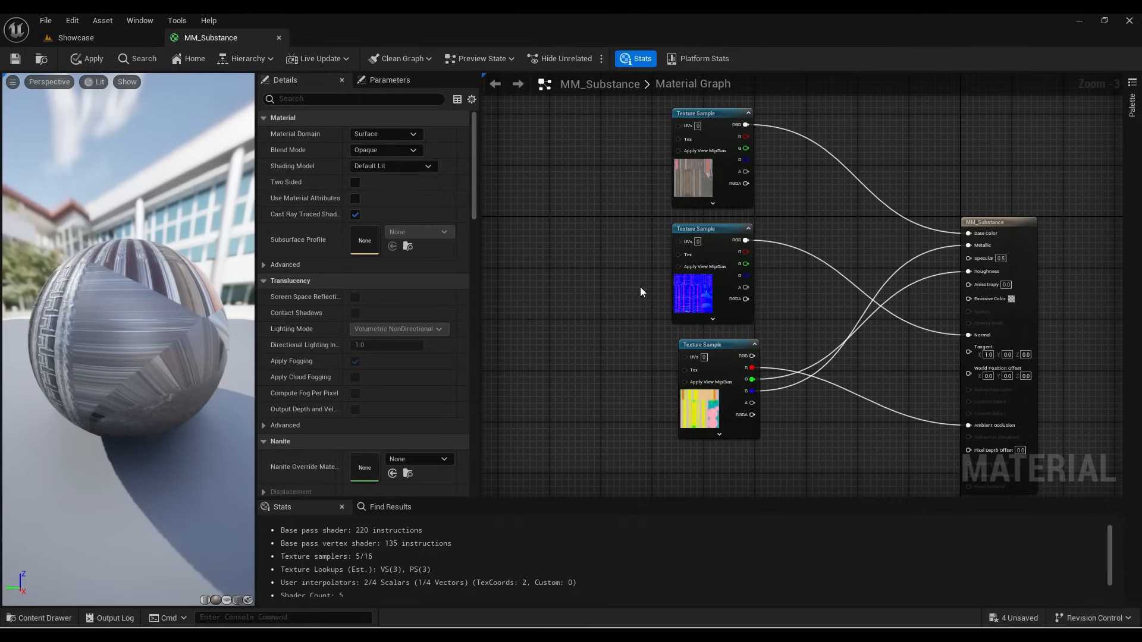
{"action": "left_click", "coordinate": [87, 41]}
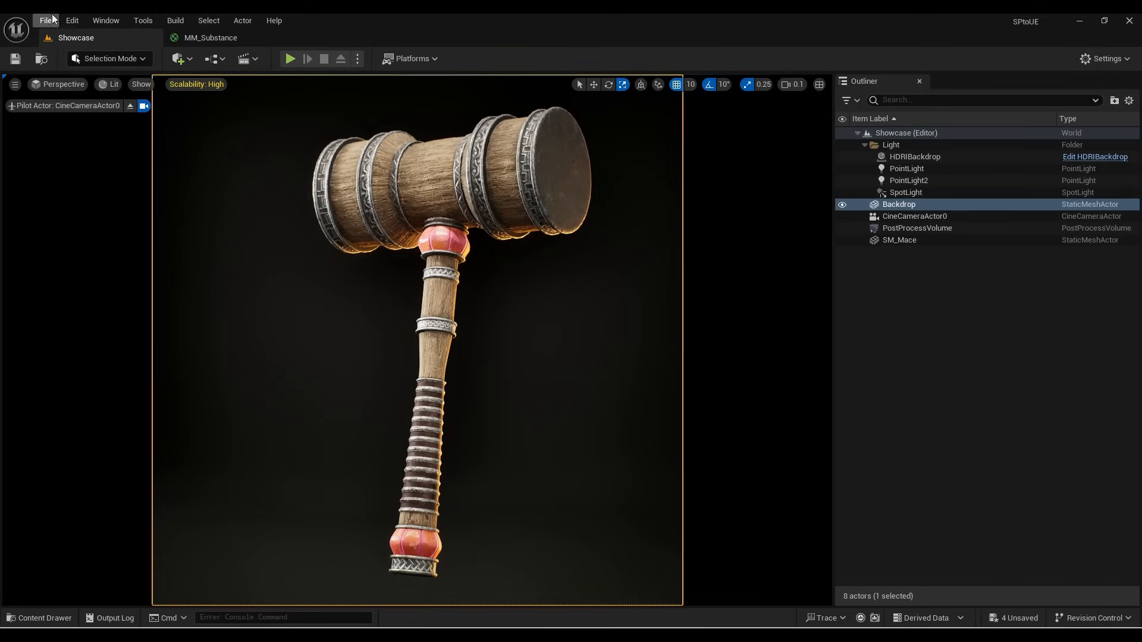
{"action": "left_click", "coordinate": [456, 181]}
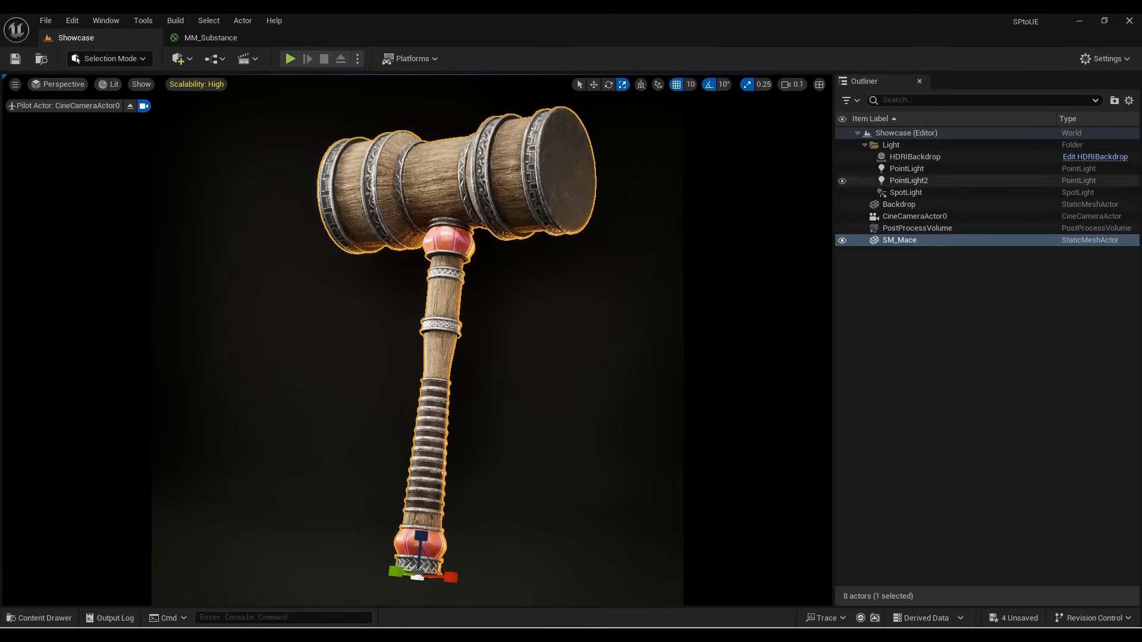
{"action": "left_click", "coordinate": [351, 470], "text": "ctrl"}
{"action": "key", "text": "ctrl+space"}
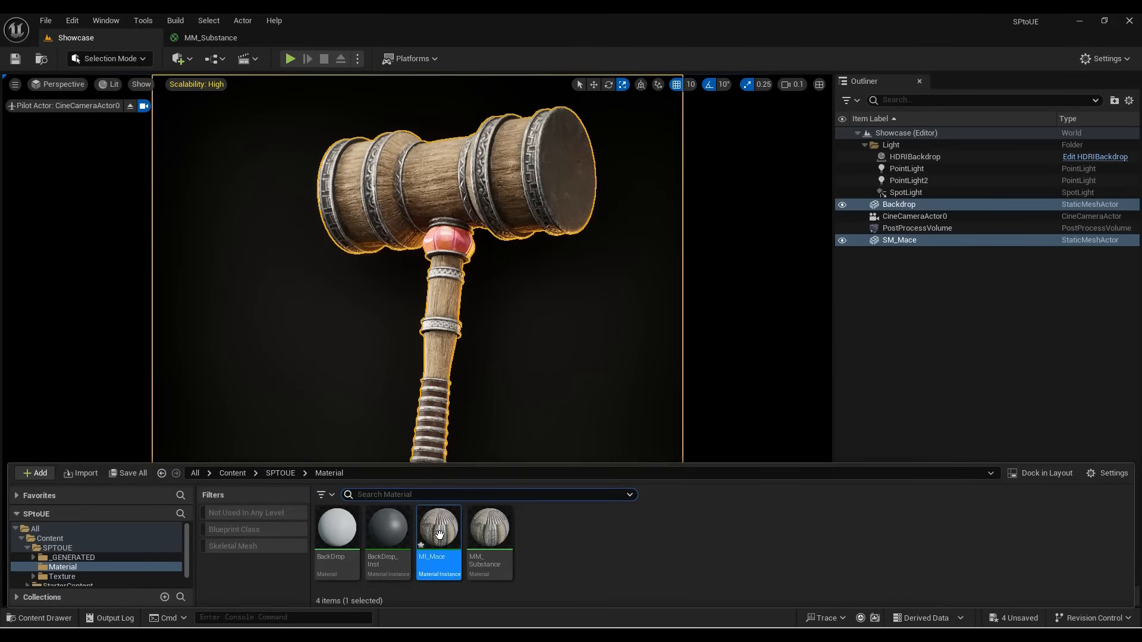
{"action": "double_click", "coordinate": [439, 528]}
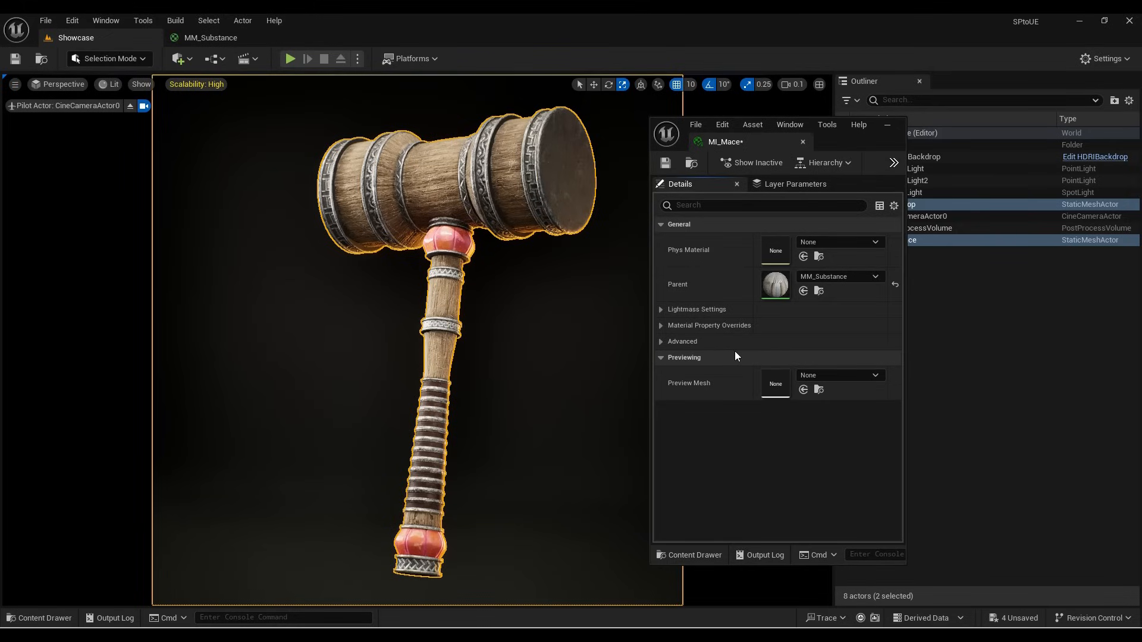
Step: Convert the T_Mace_D Texture Sample in MM_Substance to a parameter named Albedo, and apply and save the material
{"action": "left_click", "coordinate": [240, 44]}
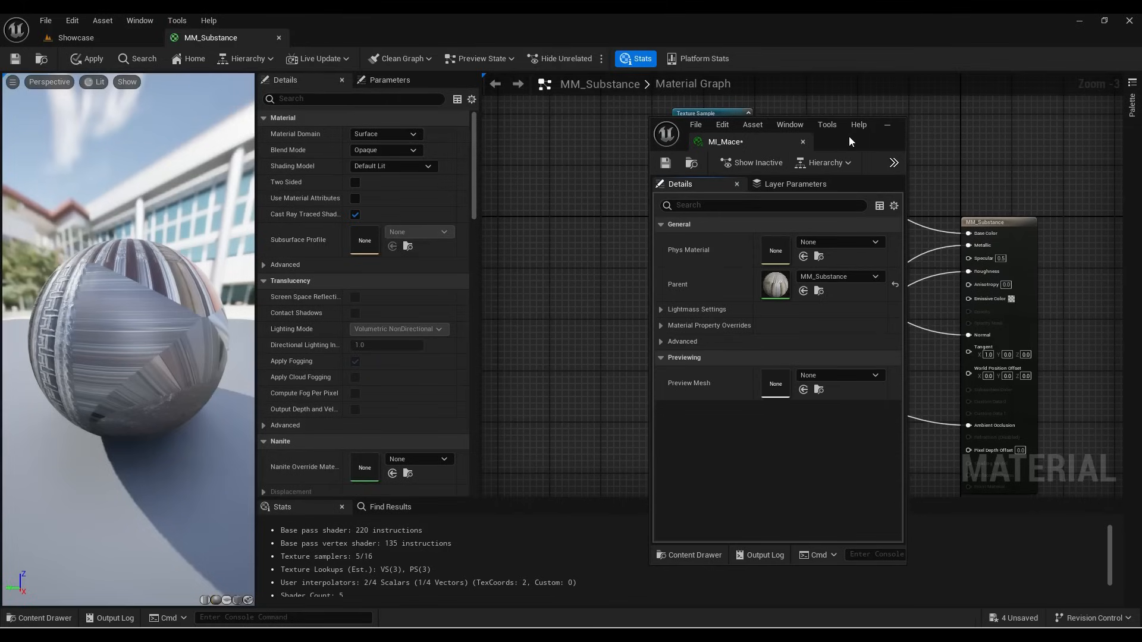
{"action": "left_click_drag", "start_coordinate": [848, 135], "coordinate": [684, 155]}
{"action": "left_click", "coordinate": [690, 176]}
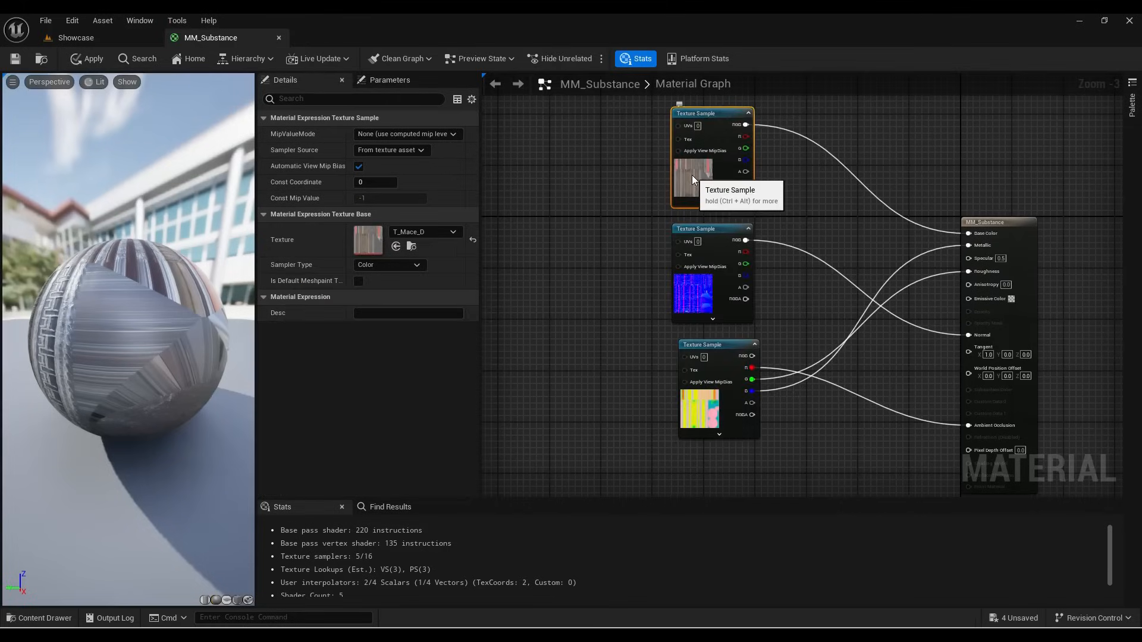
{"action": "right_click", "coordinate": [687, 177]}
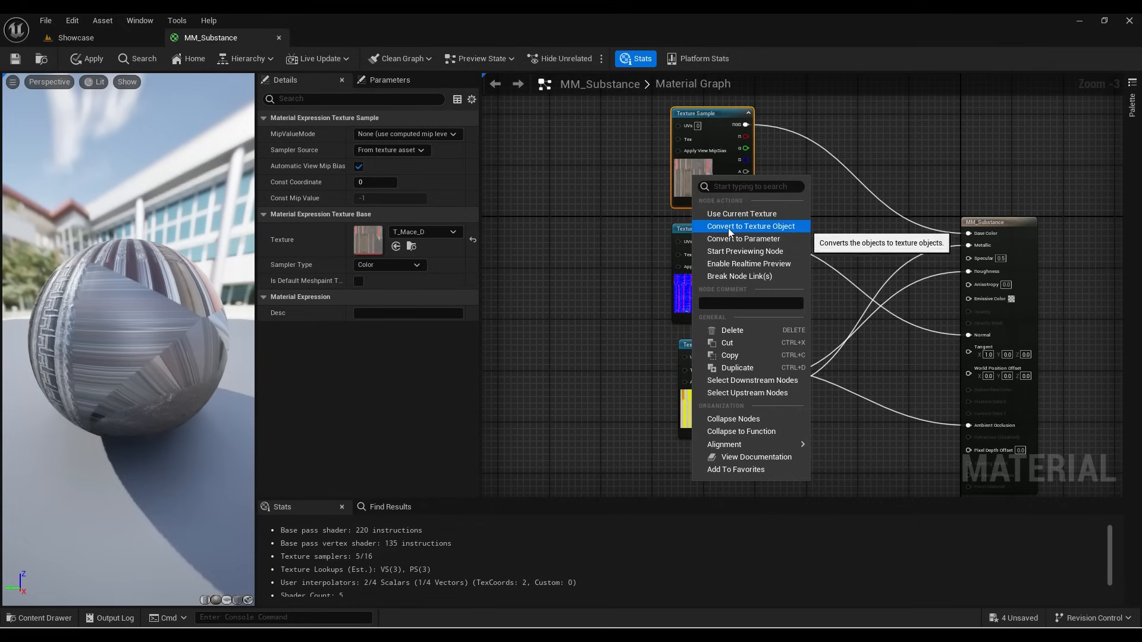
{"action": "left_click", "coordinate": [742, 239]}
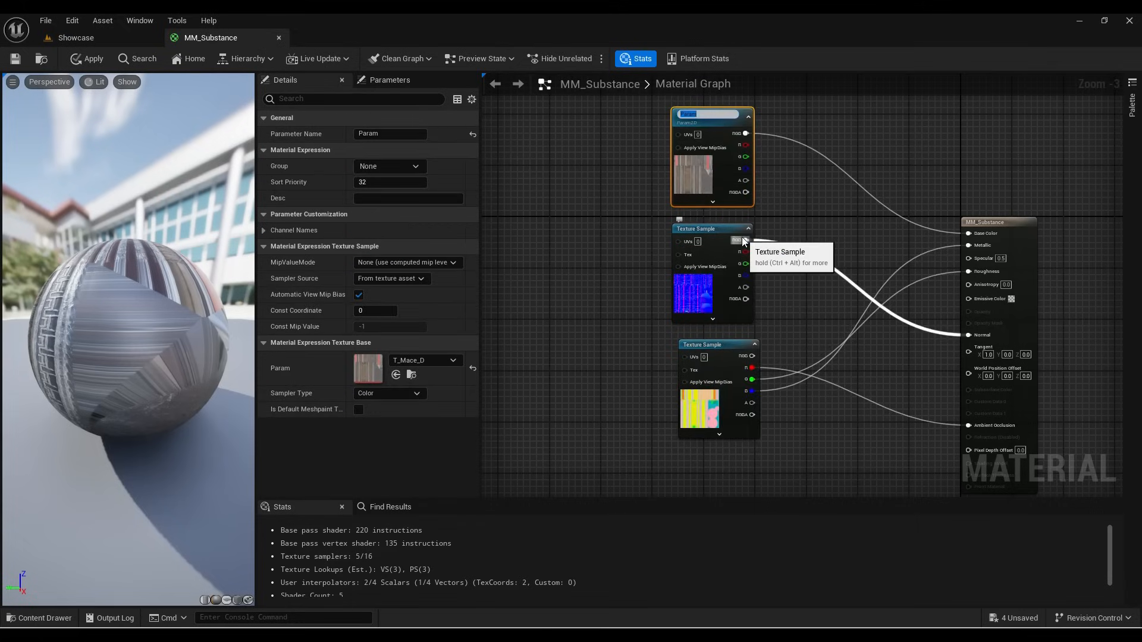
{"action": "type", "text": "Alebo"}
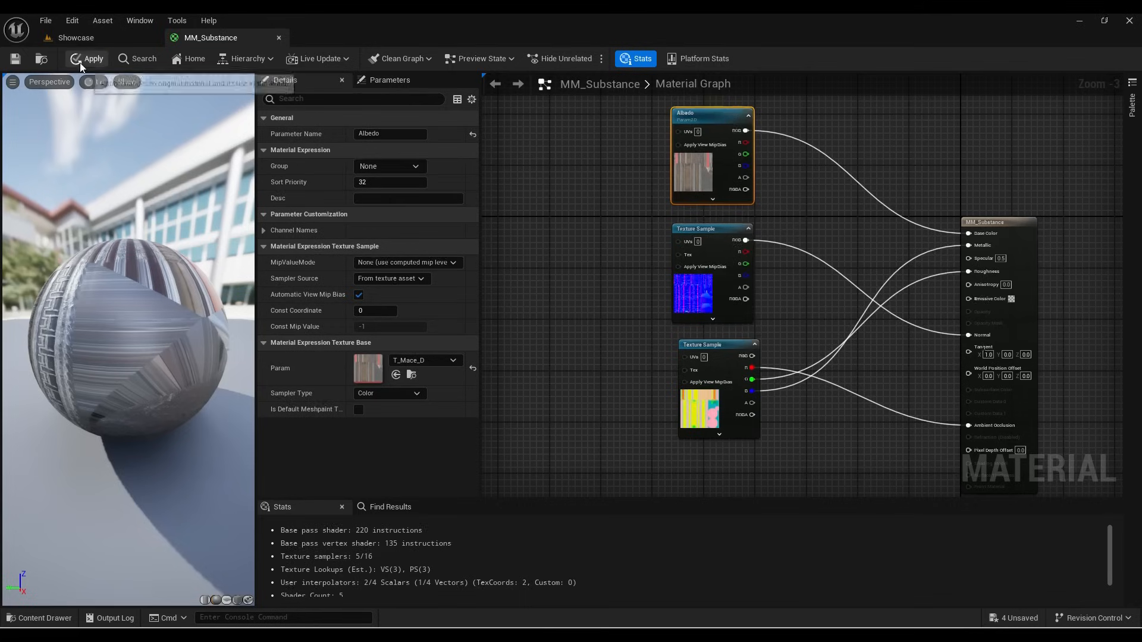
{"action": "left_click", "coordinate": [79, 61]}
{"action": "left_click", "coordinate": [16, 58]}
Step: Enable the Albedo texture override in the MI_Mace instance and move its window out of the way
{"action": "left_click_drag", "start_coordinate": [1141, 136], "coordinate": [942, 130]}
{"action": "left_click", "coordinate": [753, 230]}
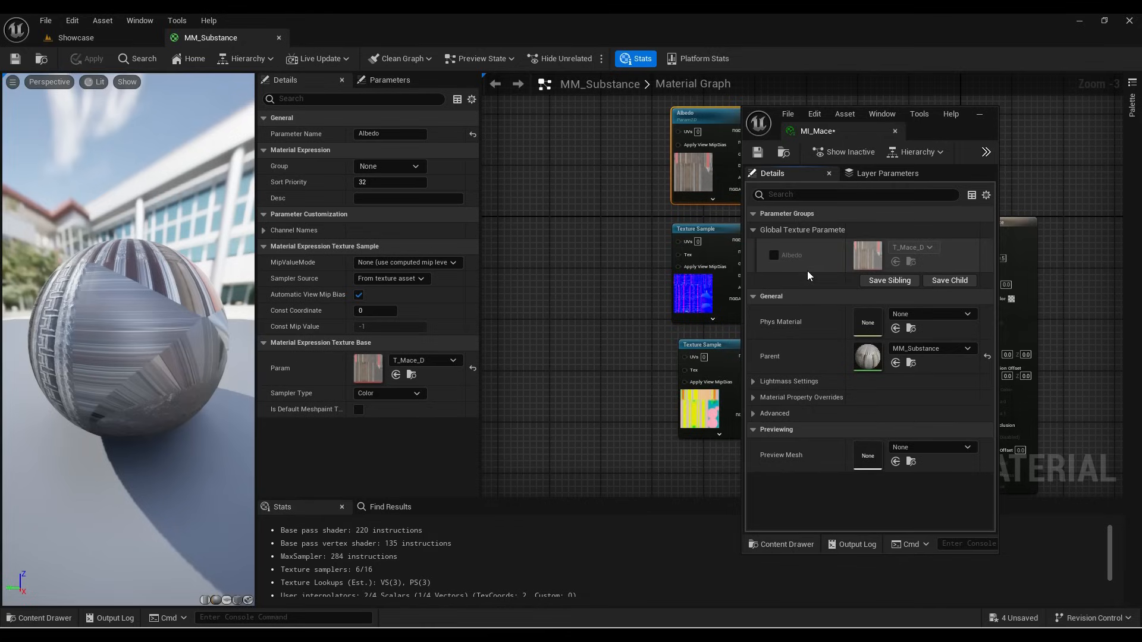
{"action": "left_click", "coordinate": [775, 255]}
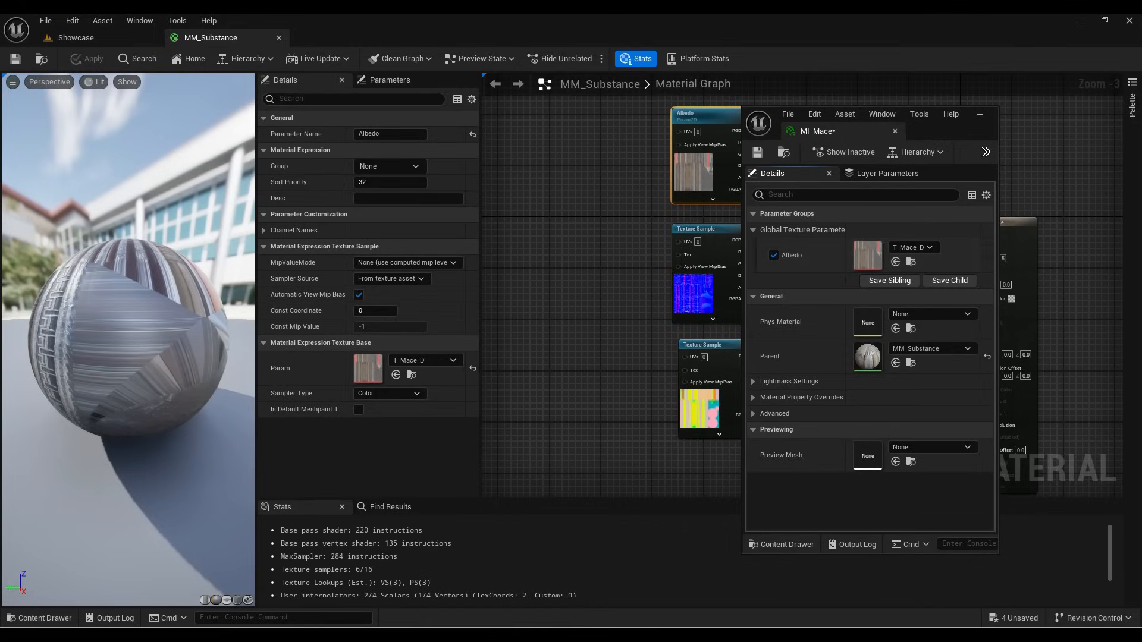
{"action": "left_click_drag", "start_coordinate": [933, 131], "coordinate": [1141, 119]}
Step: Convert the T_Mace_N and T_Mace_ORME Texture Samples to parameters and name the T_Mace_N one Normal
{"action": "left_click_drag", "start_coordinate": [648, 438], "coordinate": [722, 290]}
{"action": "right_click", "coordinate": [722, 291]}
{"action": "left_click", "coordinate": [773, 353]}
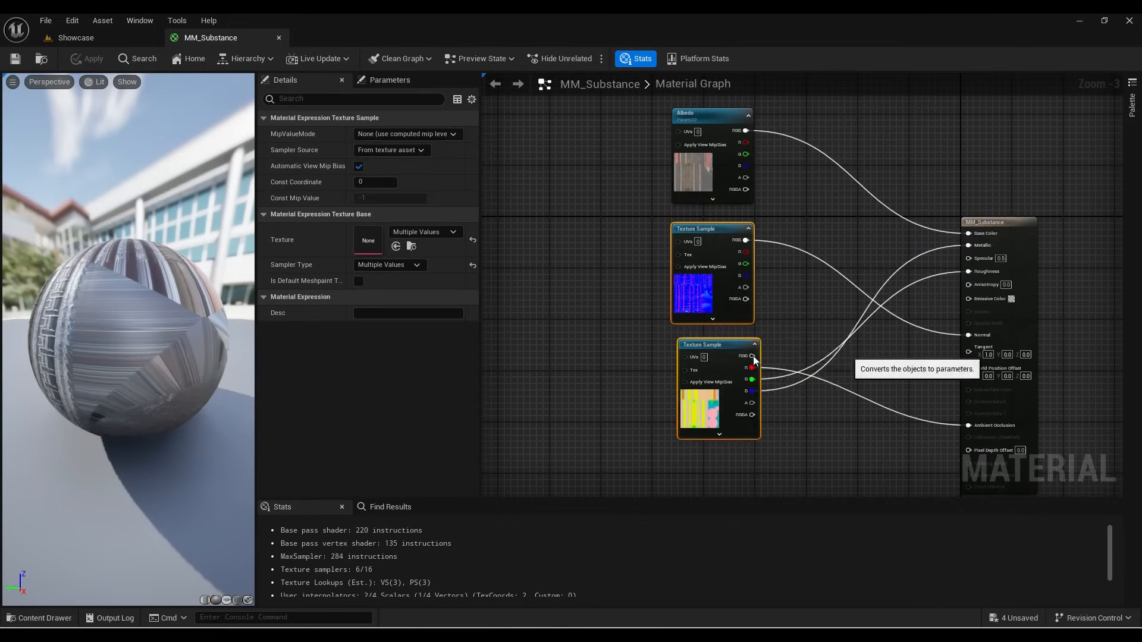
{"action": "left_click", "coordinate": [612, 344]}
{"action": "left_click", "coordinate": [681, 284]}
{"action": "key", "text": "F2"}
{"action": "type", "text": "Normal"}
{"action": "key", "text": "Return"}
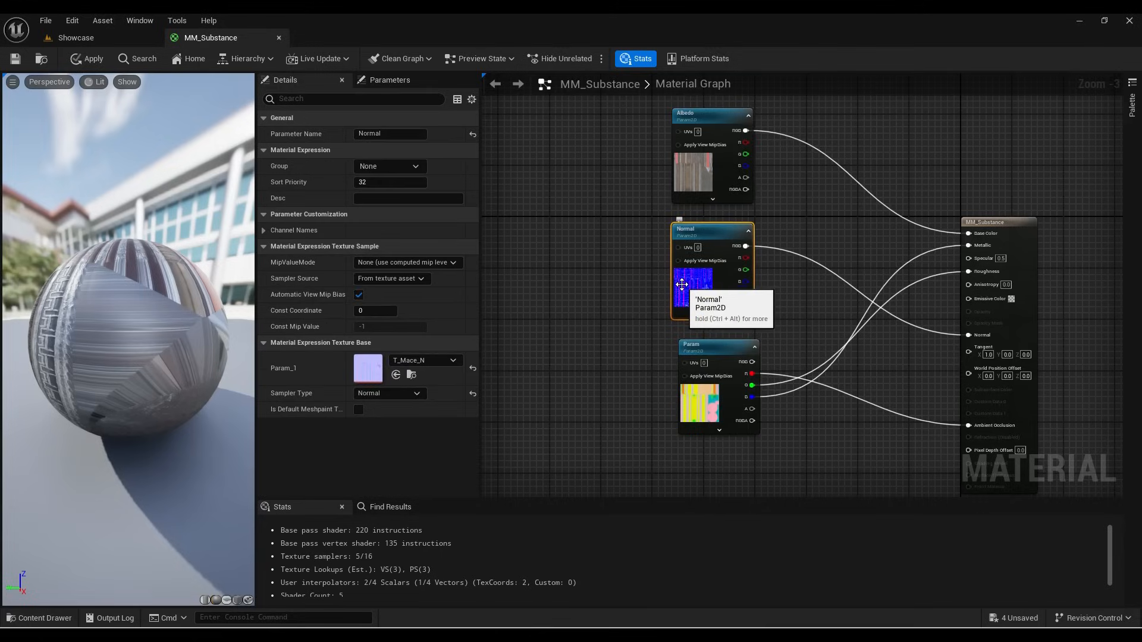
Step: Name the T_Mace_ORME parameter ORME and save the material
{"action": "left_click", "coordinate": [692, 345]}
{"action": "key", "text": "F2"}
{"action": "type", "text": "ORME"}
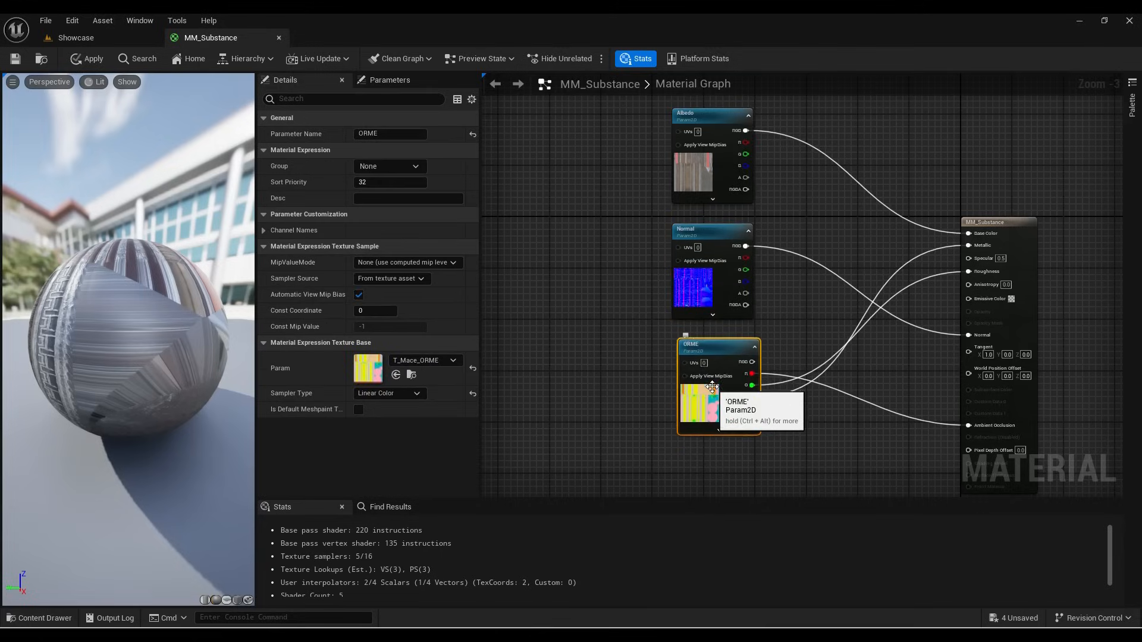
{"action": "key", "text": "Return"}
{"action": "left_click", "coordinate": [14, 58]}
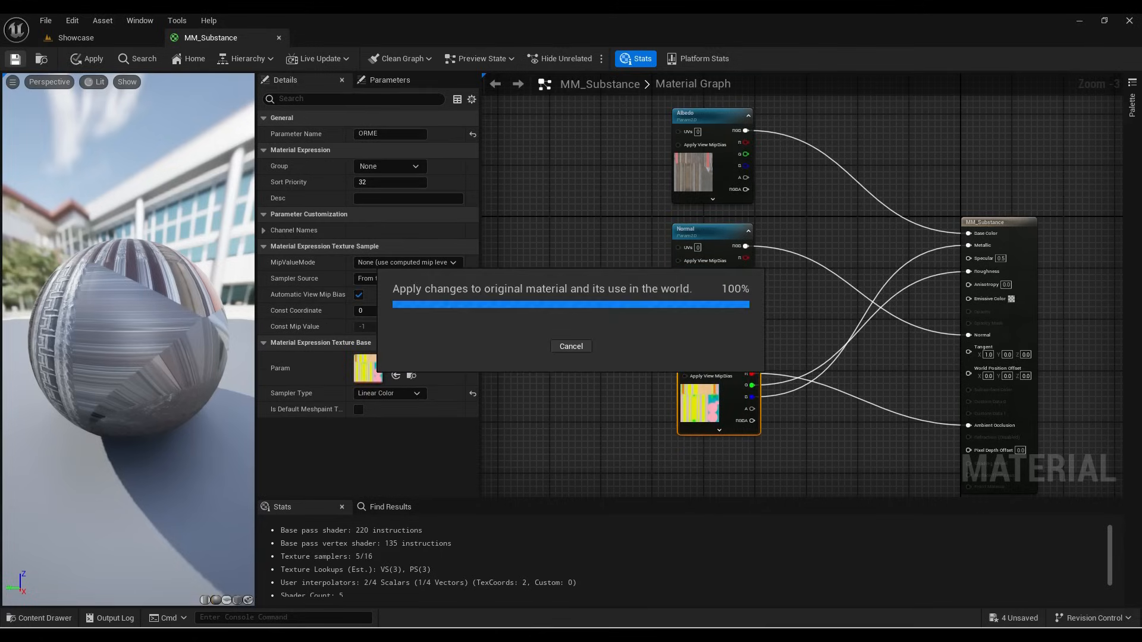
{"action": "left_click", "coordinate": [856, 238]}
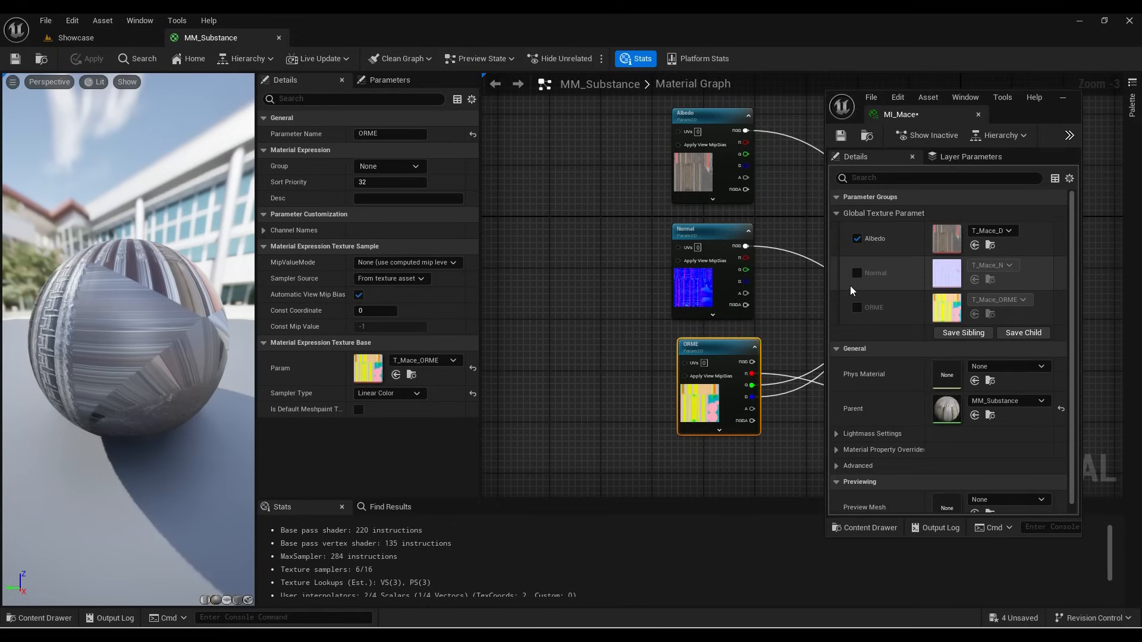
Step: Put the Albedo, Normal and ORME parameters in a group named Texture Input with sort priority 1, and save the material
{"action": "left_click_drag", "start_coordinate": [656, 143], "coordinate": [697, 399]}
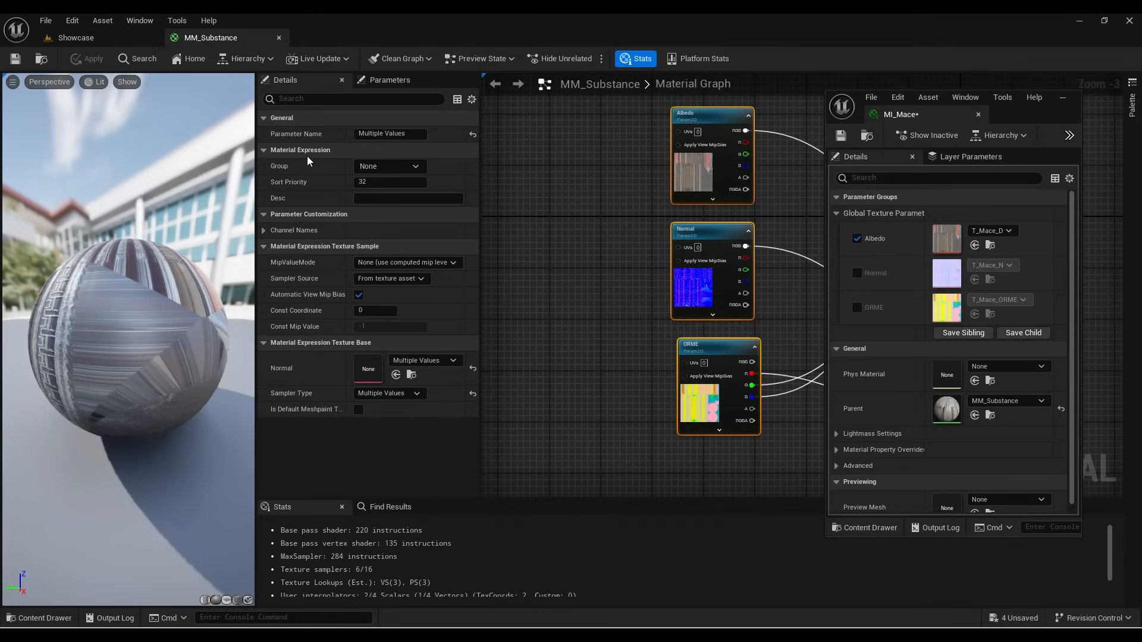
{"action": "left_click", "coordinate": [275, 167]}
{"action": "type", "text": "Texture Input"}
{"action": "key", "text": "Return"}
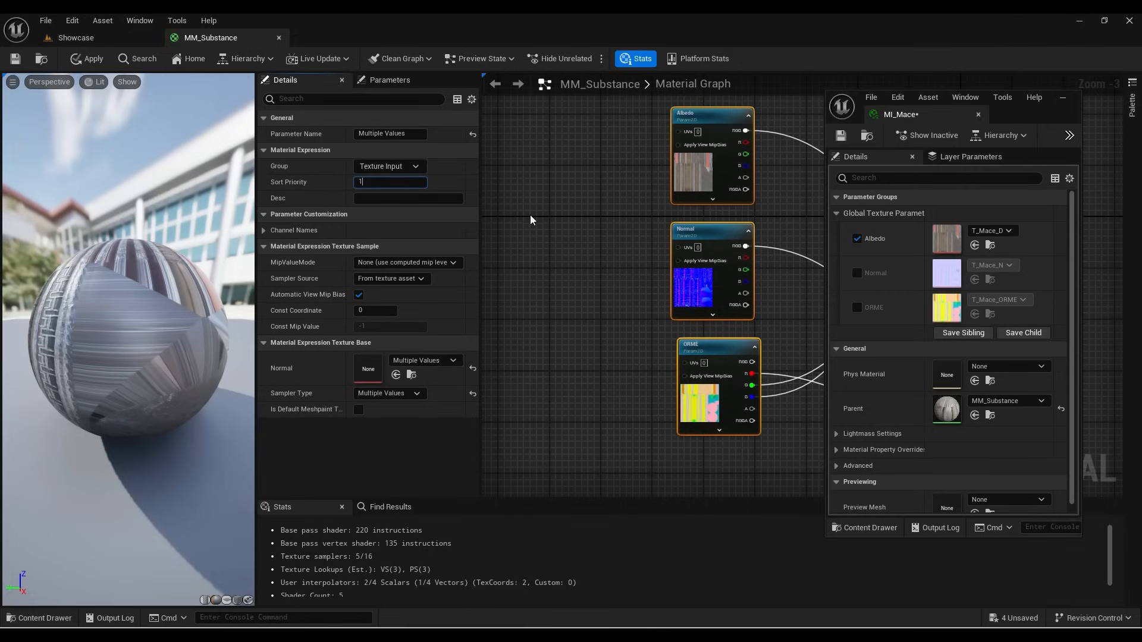
{"action": "left_click", "coordinate": [531, 219]}
{"action": "left_click", "coordinate": [15, 58]}
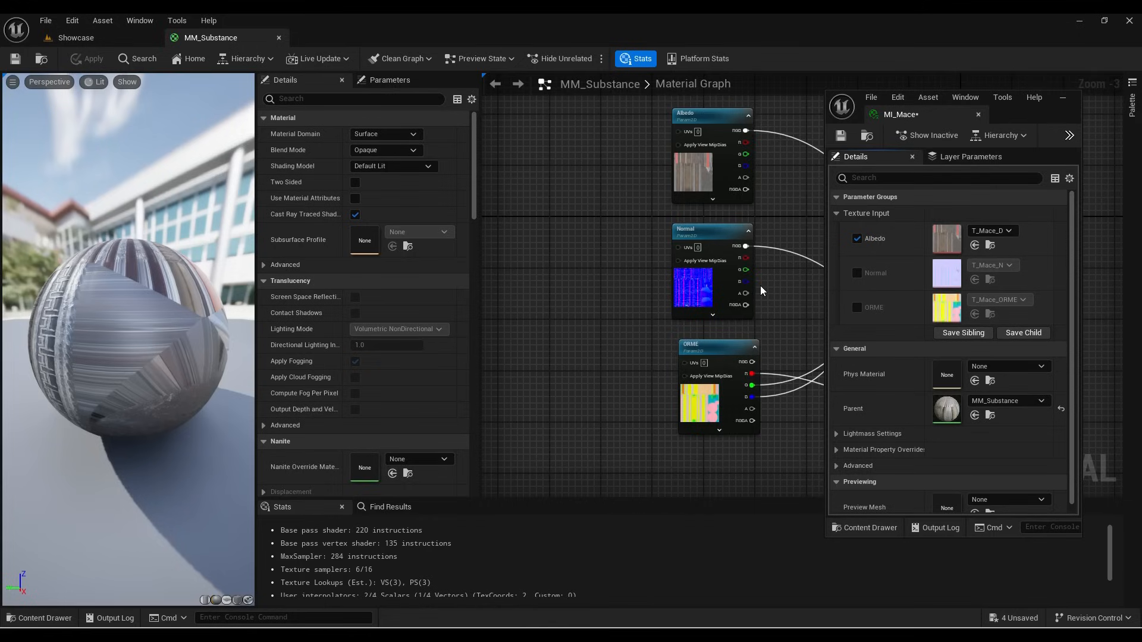
Step: Set the Normal parameter's sort priority to 2 and apply the change to the material
{"action": "left_click", "coordinate": [729, 293]}
{"action": "left_click", "coordinate": [381, 182]}
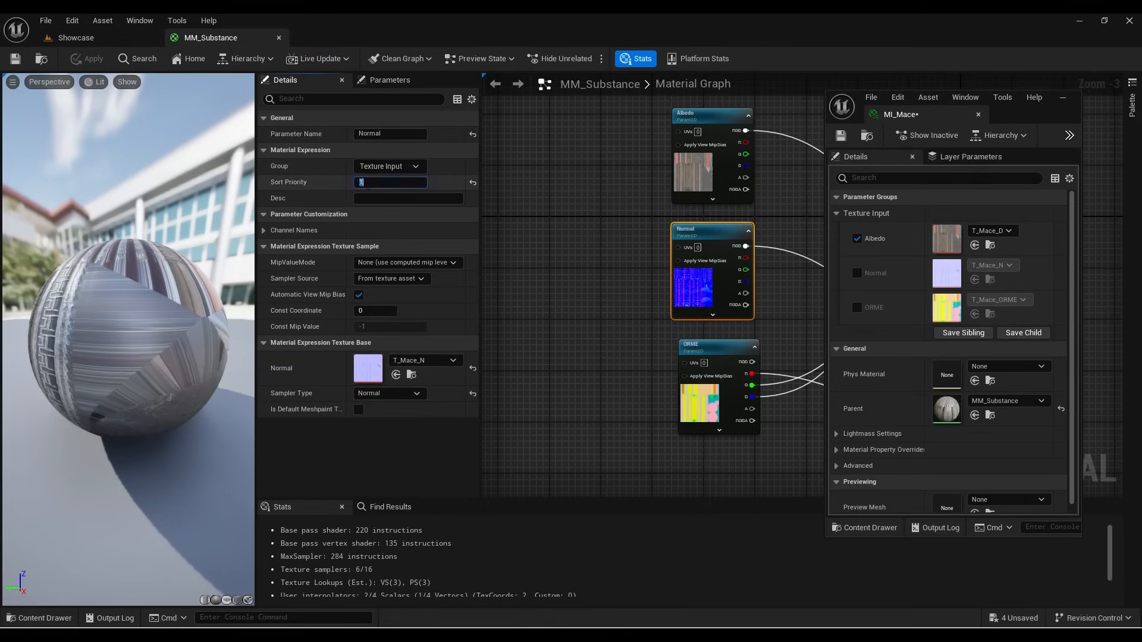
{"action": "type", "text": "2"}
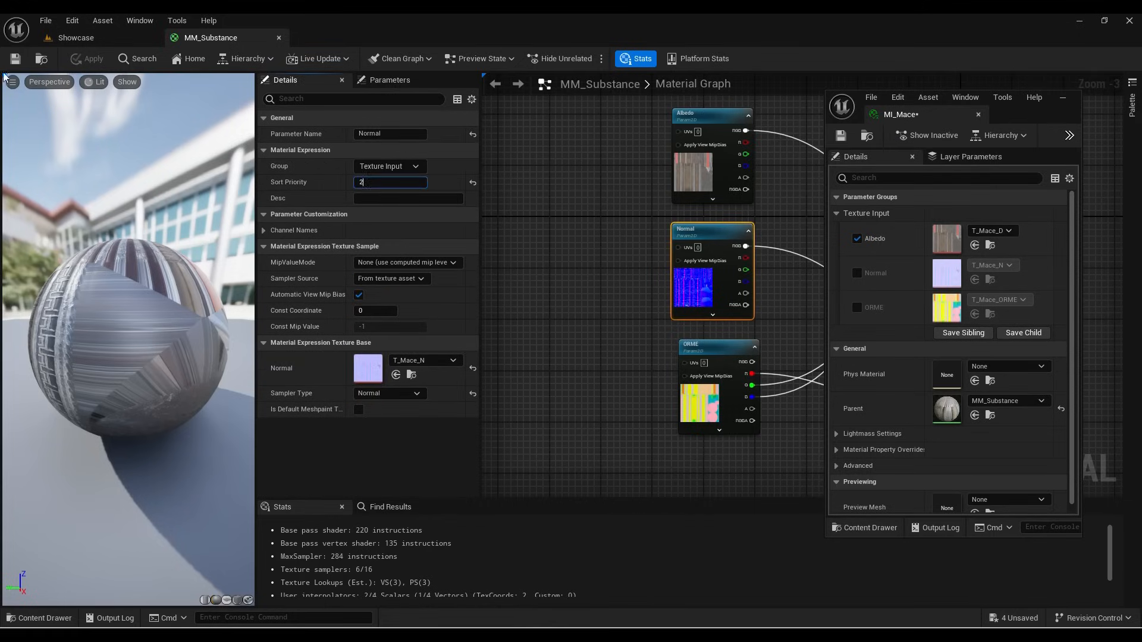
{"action": "key", "text": "Return"}
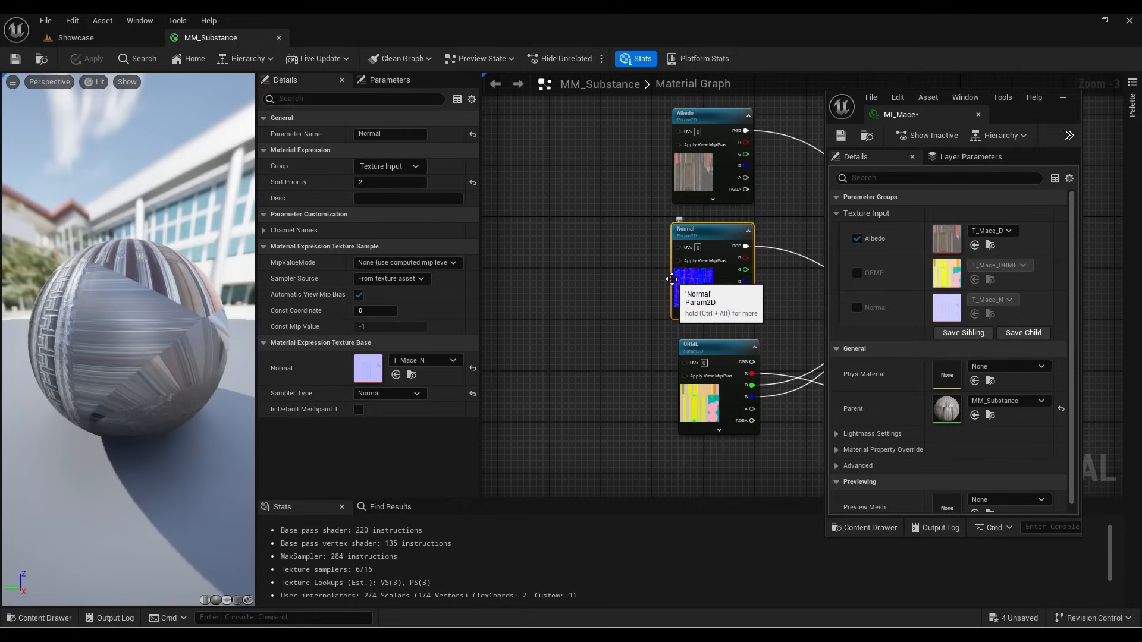
{"action": "left_click", "coordinate": [610, 342]}
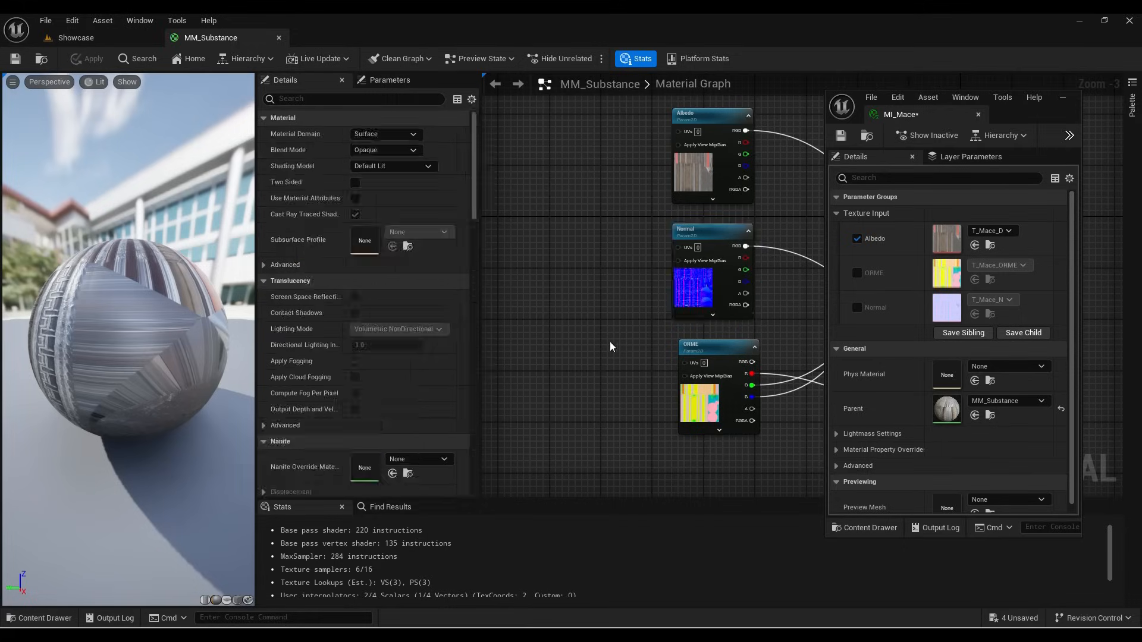
Step: Set the sampler source of all three texture parameters to Shared: Wrap, apply the change and move the MI_Mace window aside
{"action": "left_click_drag", "start_coordinate": [629, 375], "coordinate": [707, 183]}
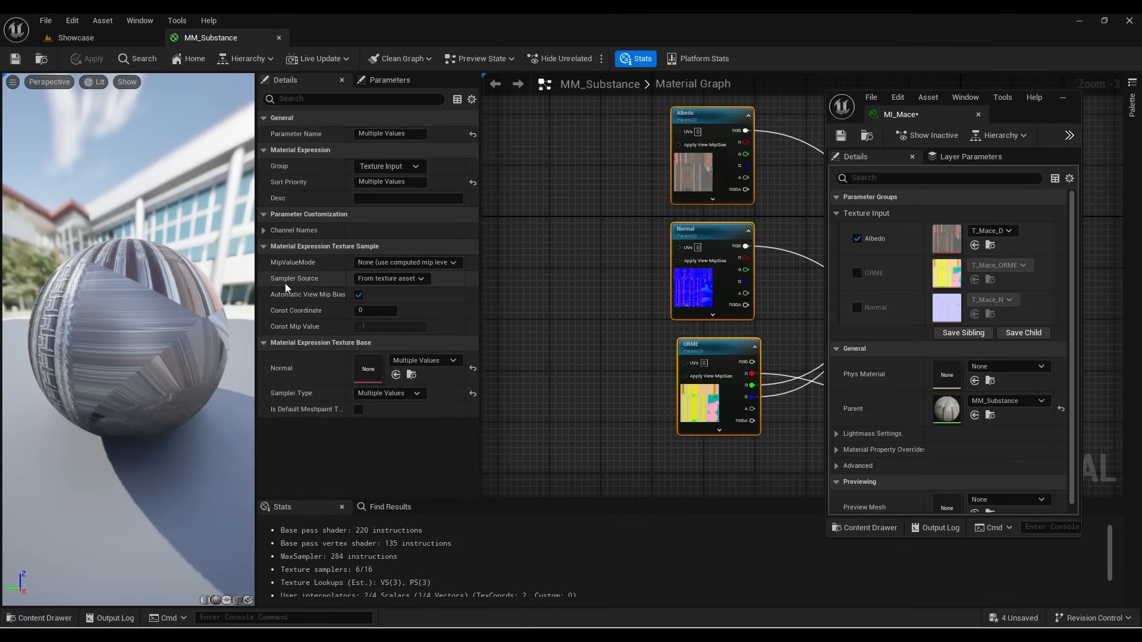
{"action": "left_click", "coordinate": [376, 280]}
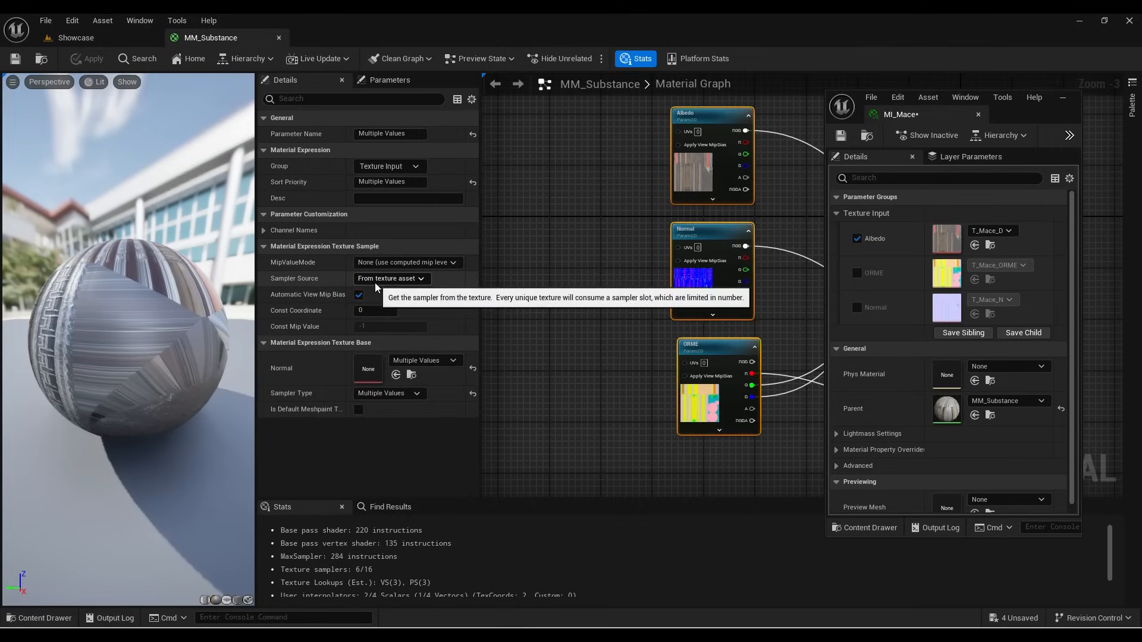
{"action": "left_click", "coordinate": [376, 304]}
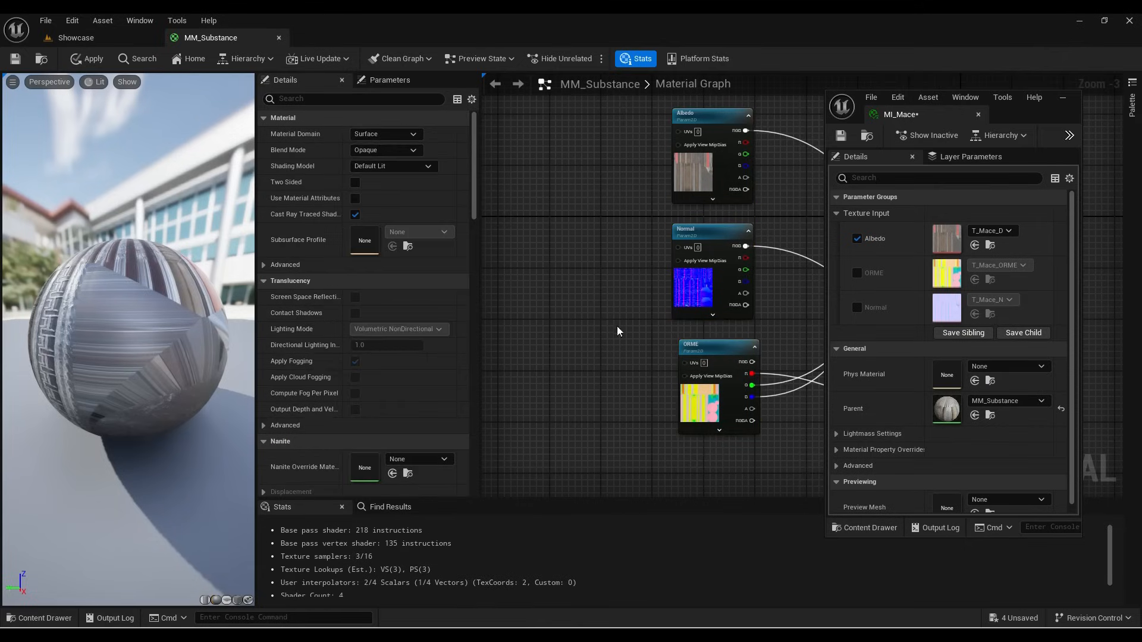
{"action": "left_click", "coordinate": [88, 59]}
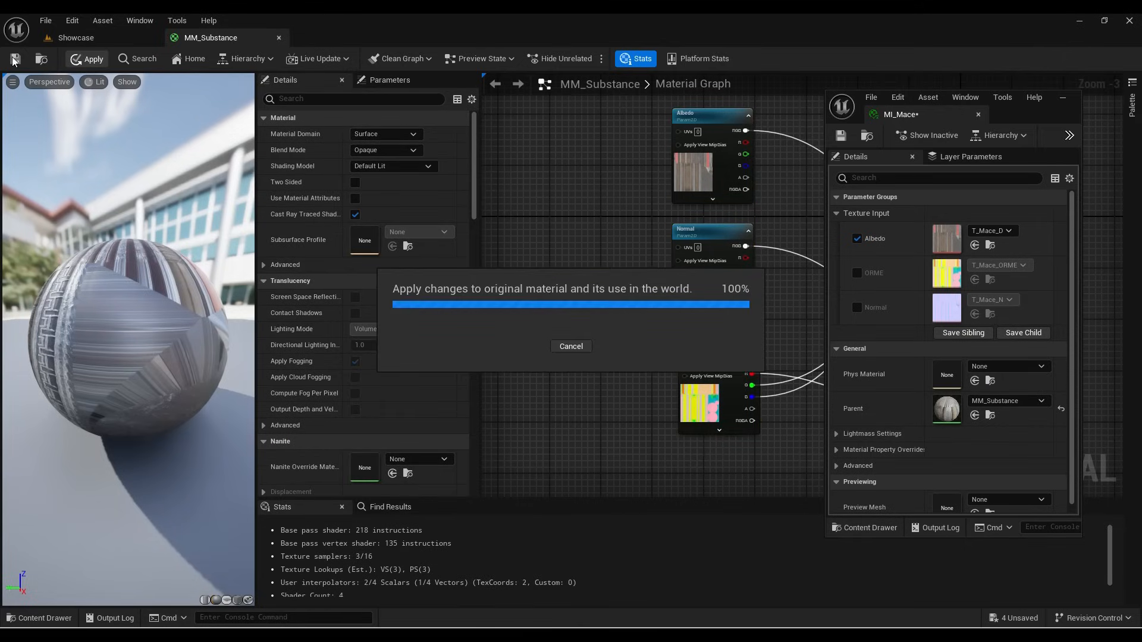
{"action": "left_click_drag", "start_coordinate": [1044, 115], "coordinate": [1141, 115]}
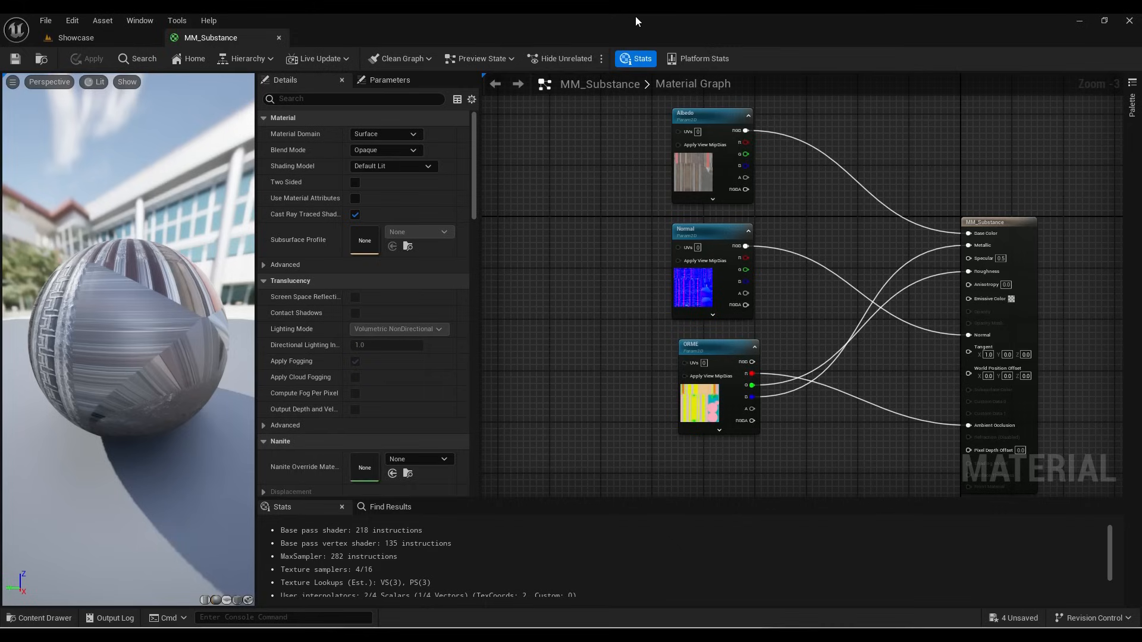
Step: Move the Normal parameter node well below and to the left of the ORME node, leaving free space after its output
{"action": "right_click_drag", "start_coordinate": [702, 403], "coordinate": [775, 308]}
{"action": "left_click_drag", "start_coordinate": [763, 200], "coordinate": [552, 406]}
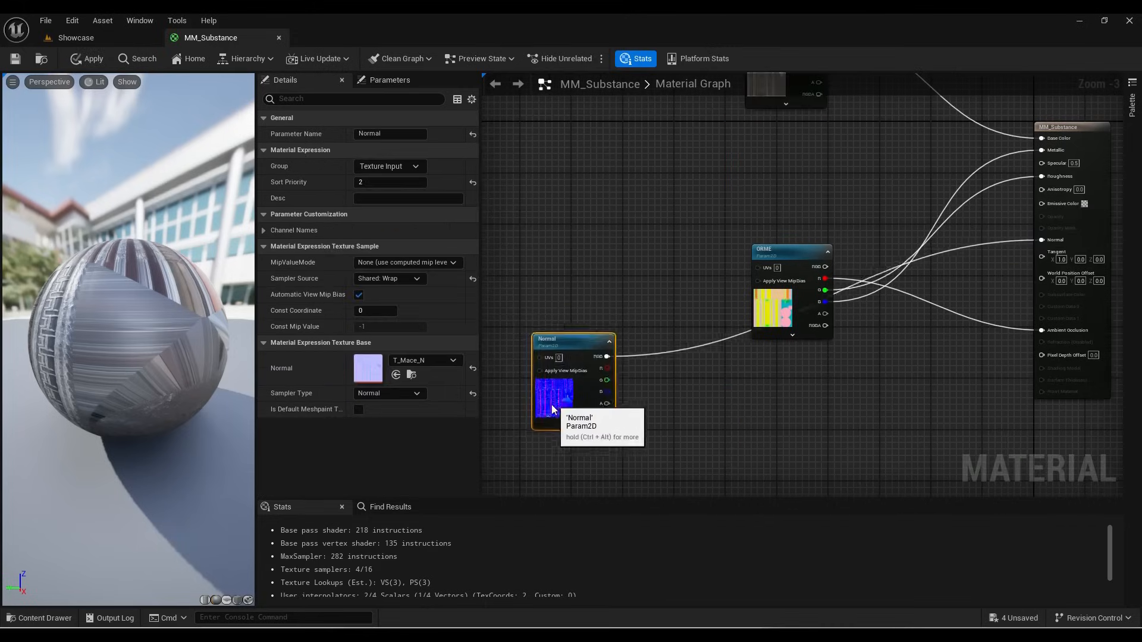
{"action": "scroll", "coordinate": [589, 392], "scroll_direction": "up", "scroll_amount": 2}
{"action": "right_click_drag", "start_coordinate": [589, 393], "coordinate": [683, 338]}
{"action": "left_click_drag", "start_coordinate": [673, 339], "coordinate": [566, 393]}
{"action": "right_click_drag", "start_coordinate": [714, 390], "coordinate": [669, 343]}
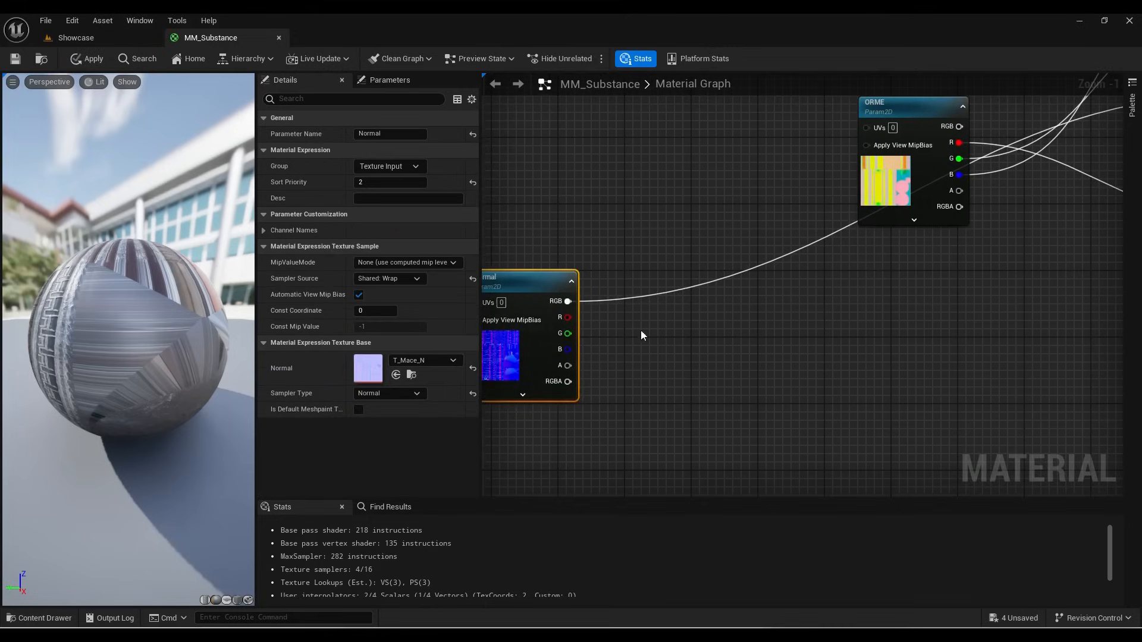
{"action": "left_click", "coordinate": [642, 335]}
{"action": "right_click", "coordinate": [665, 319]}
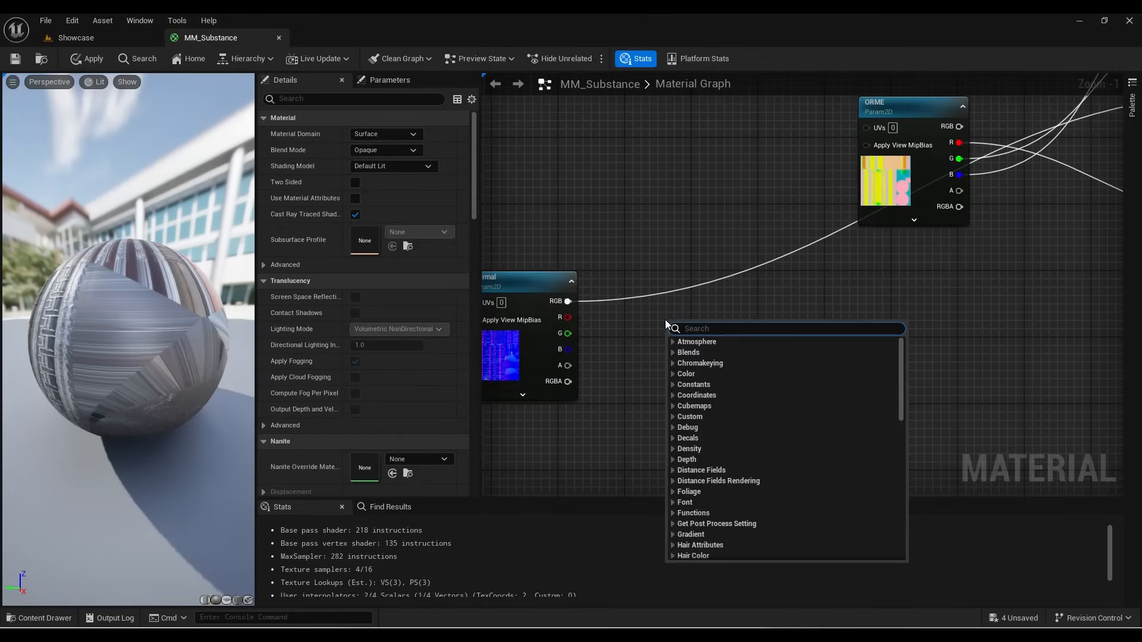
{"action": "left_click", "coordinate": [795, 306]}
{"action": "right_click", "coordinate": [733, 315]}
{"action": "left_click", "coordinate": [802, 299]}
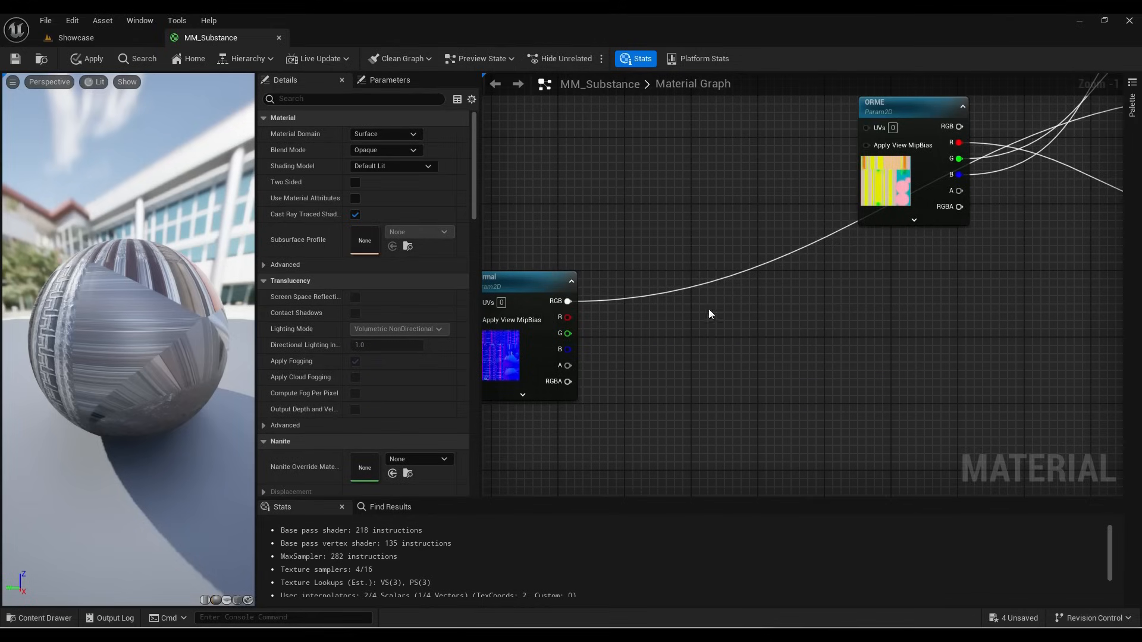
Step: Add a FlattenNormal node beyond the Normal texture node and connect the texture's RGB output to its Normal input
{"action": "right_click", "coordinate": [726, 320]}
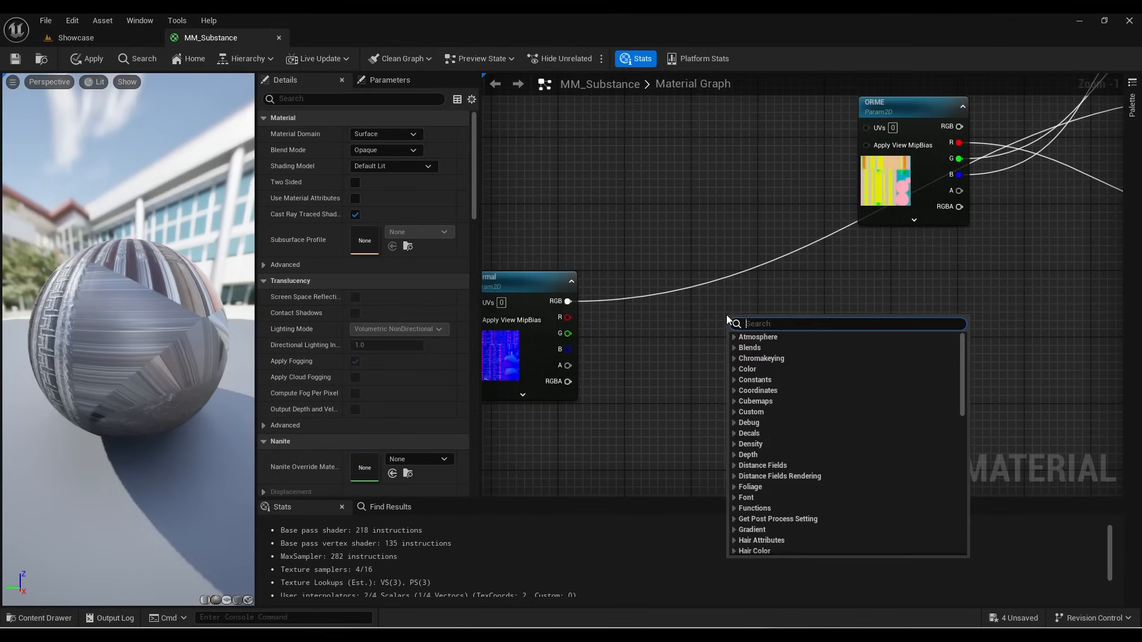
{"action": "type", "text": "flatten"}
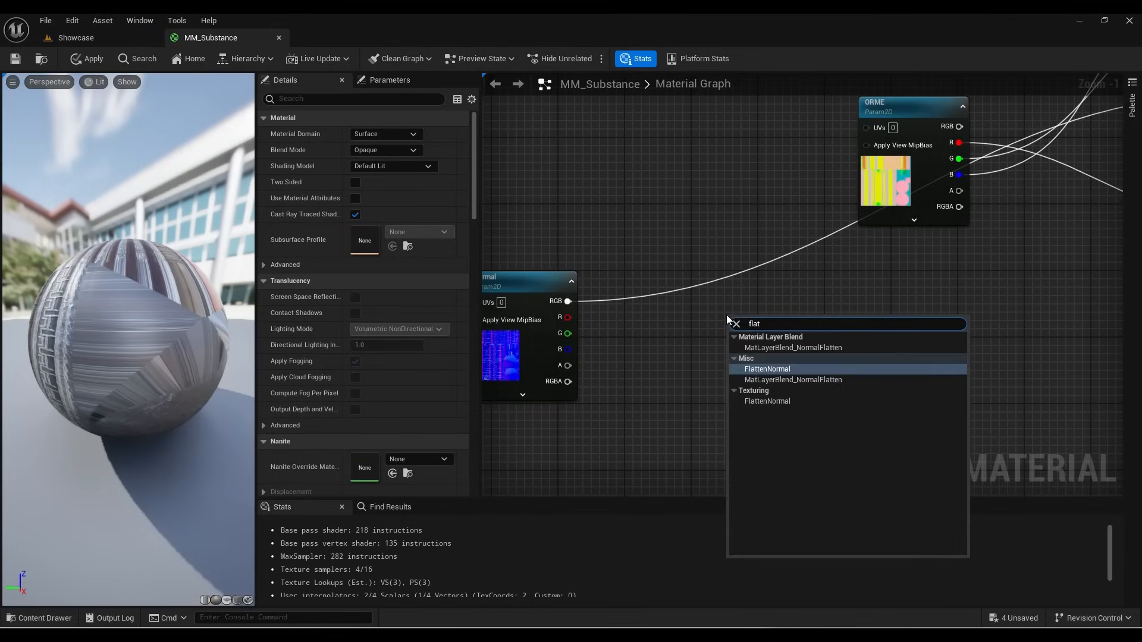
{"action": "key", "text": "Return"}
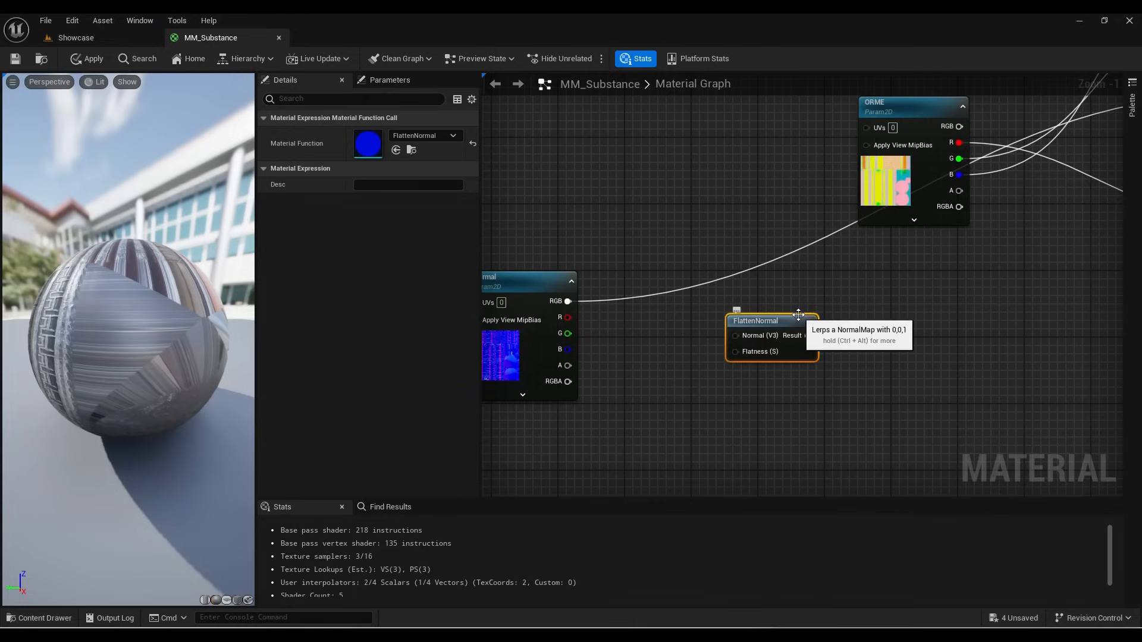
{"action": "left_click_drag", "start_coordinate": [568, 302], "coordinate": [737, 336]}
{"action": "right_click_drag", "start_coordinate": [592, 417], "coordinate": [677, 359]}
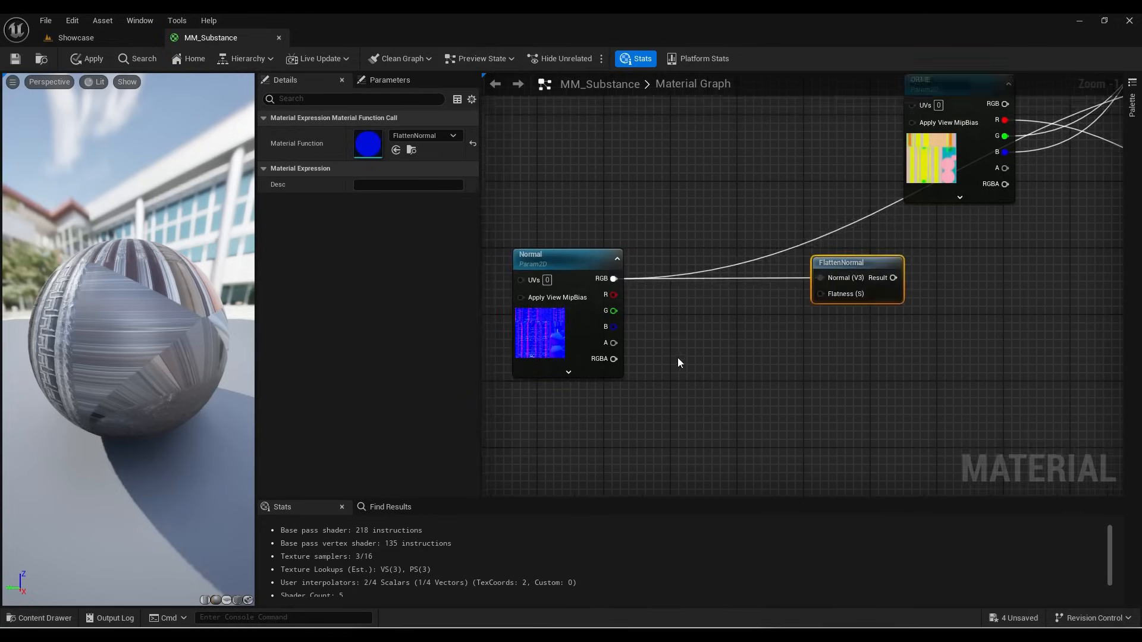
Step: Add a Constant node with value 1 below the Normal texture's output and convert it to a parameter
{"action": "left_click", "coordinate": [682, 335]}
{"action": "right_click", "coordinate": [682, 330]}
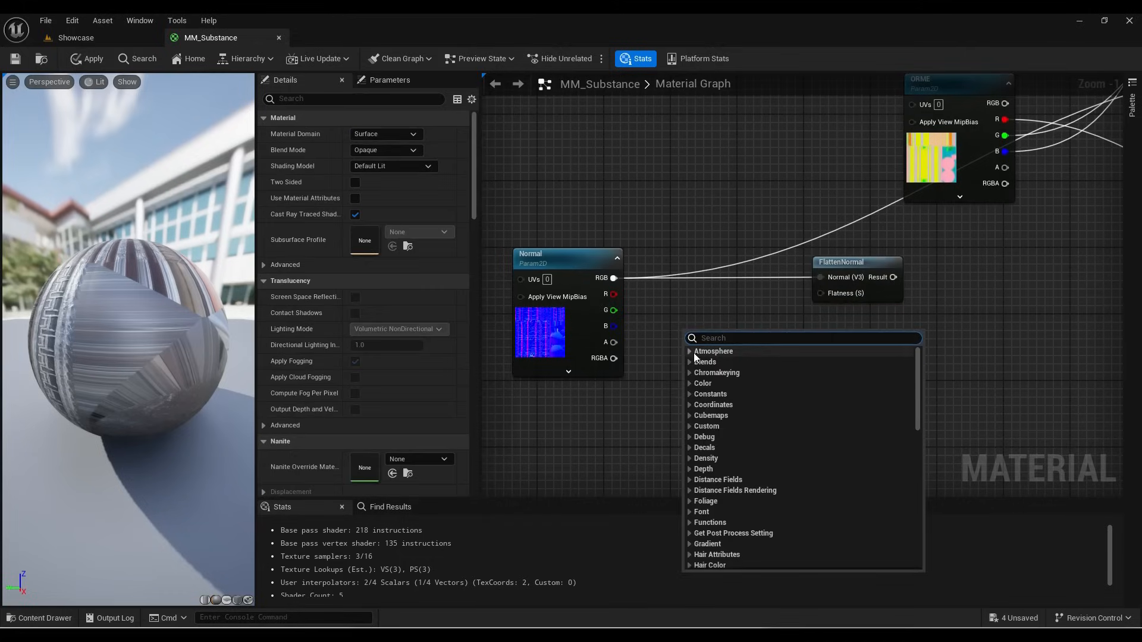
{"action": "type", "text": "const"}
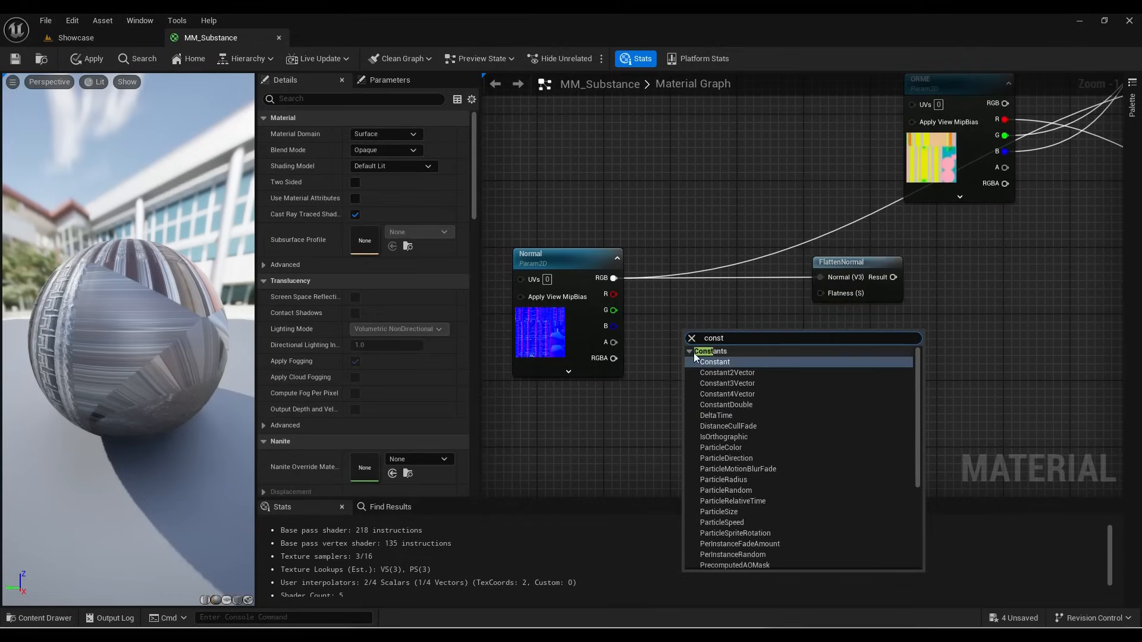
{"action": "key", "text": "Return"}
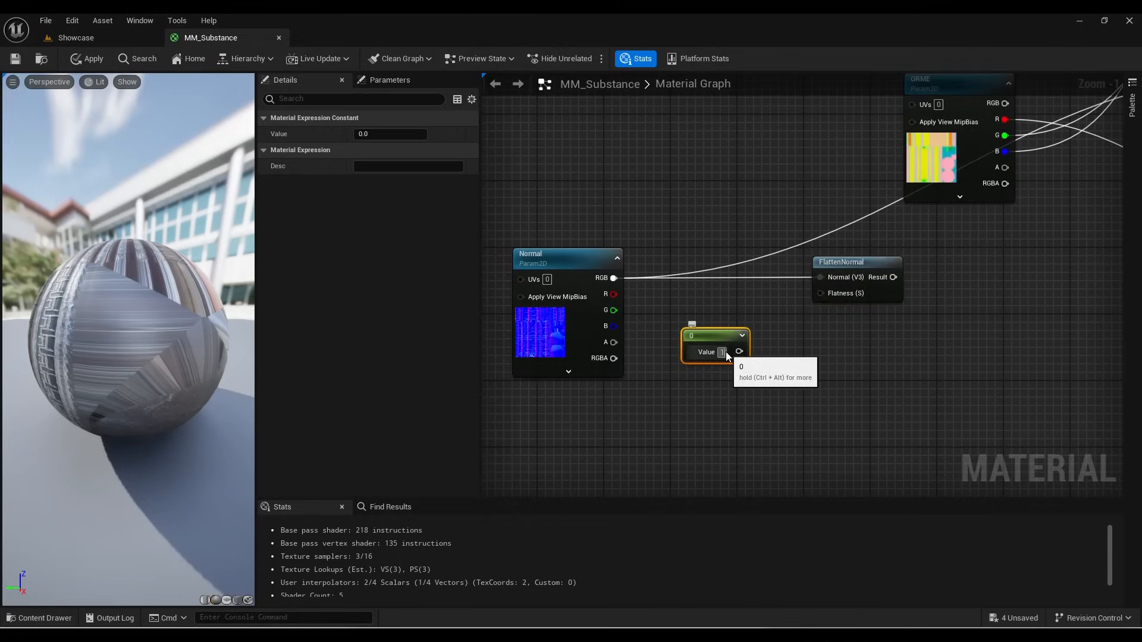
{"action": "left_click_drag", "start_coordinate": [720, 332], "coordinate": [667, 398]}
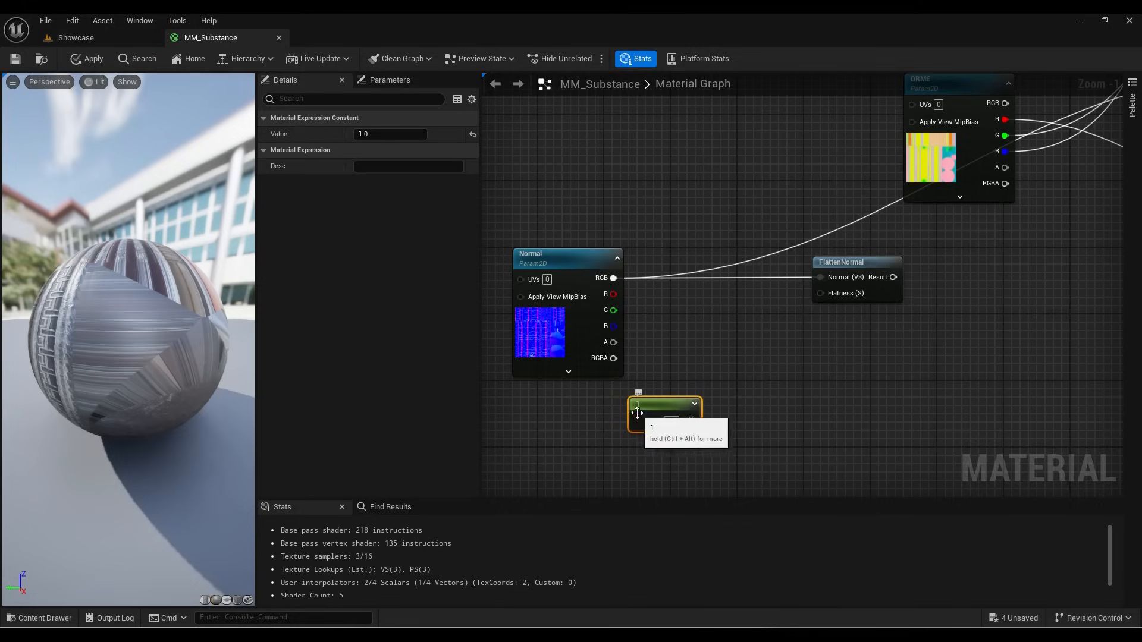
{"action": "right_click", "coordinate": [651, 405]}
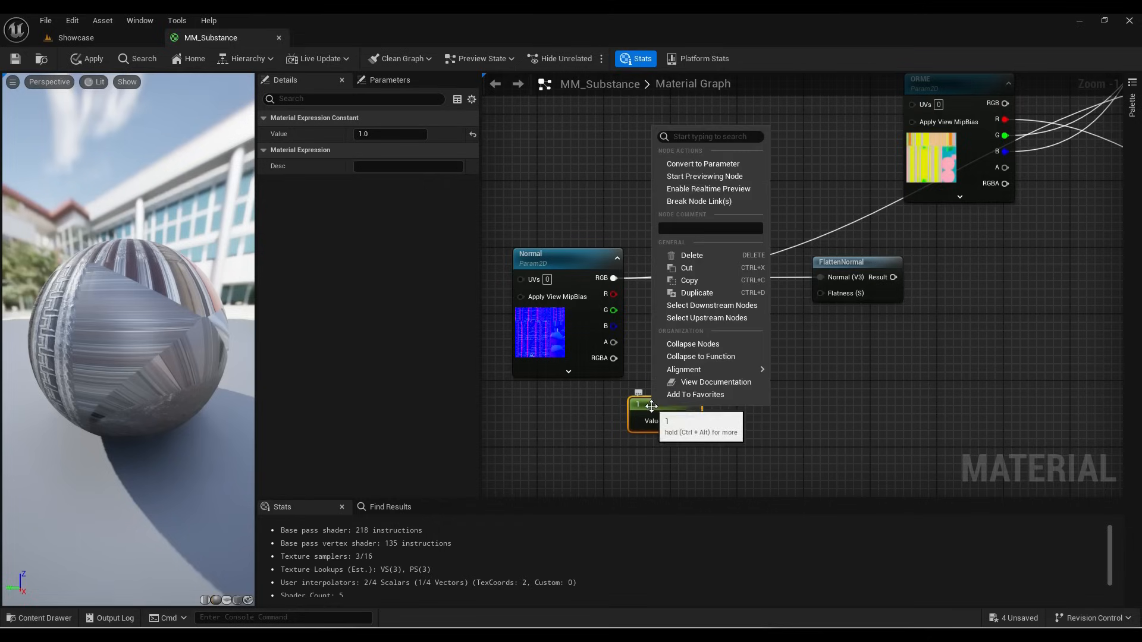
{"action": "left_click", "coordinate": [694, 164]}
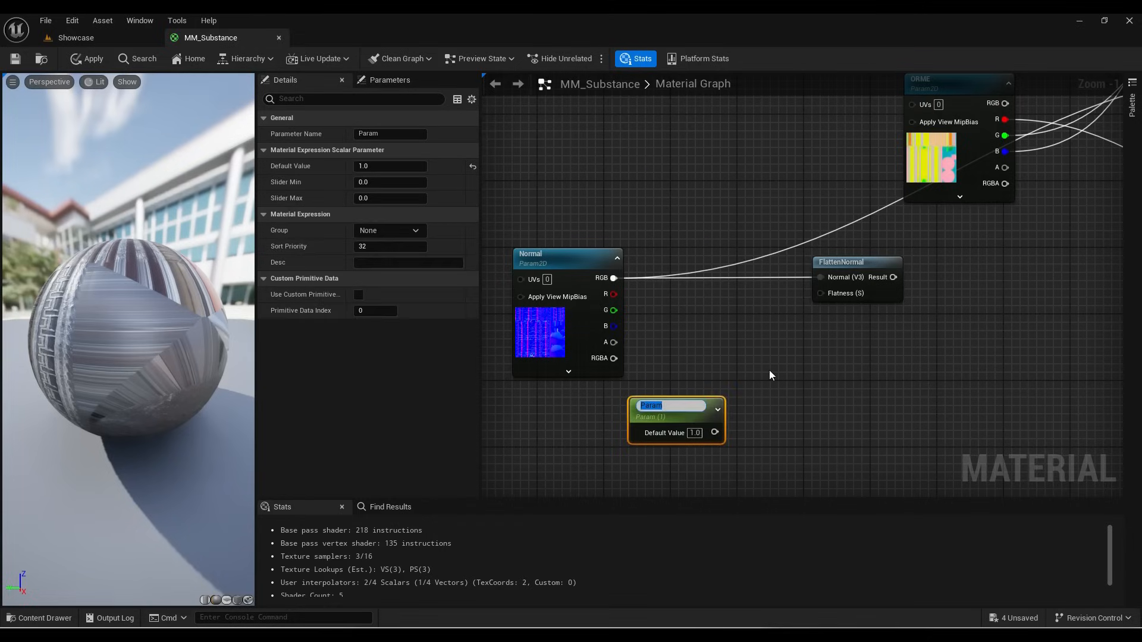
{"action": "left_click", "coordinate": [795, 451]}
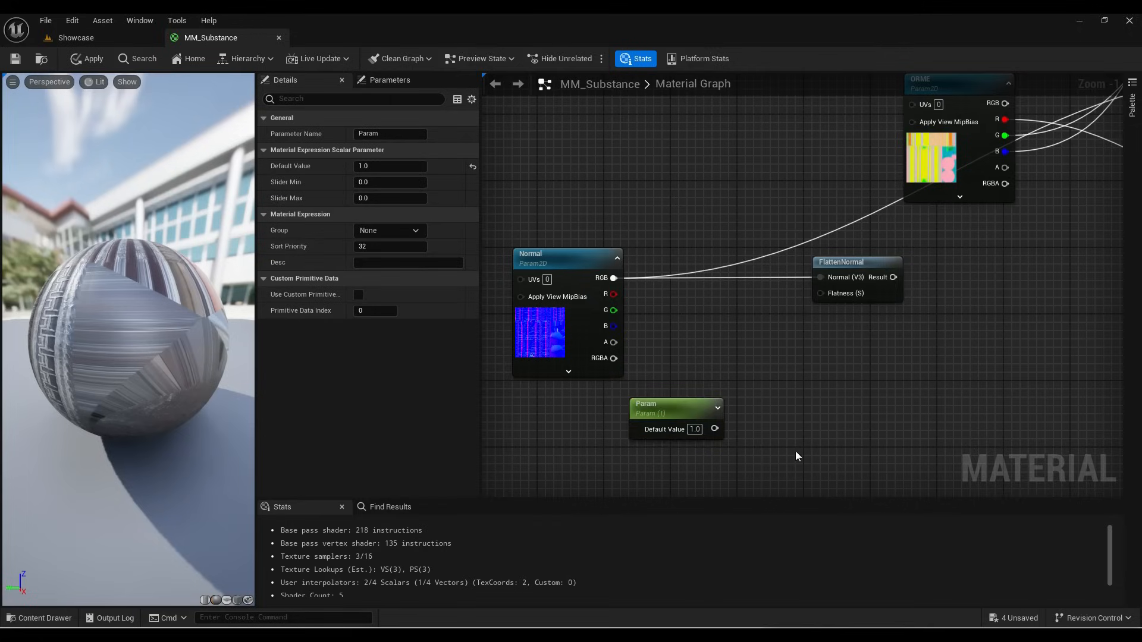
Step: Add a second scalar parameter below the FlattenNormal node and delete it
{"action": "key", "text": "s"}
{"action": "left_click", "coordinate": [805, 372]}
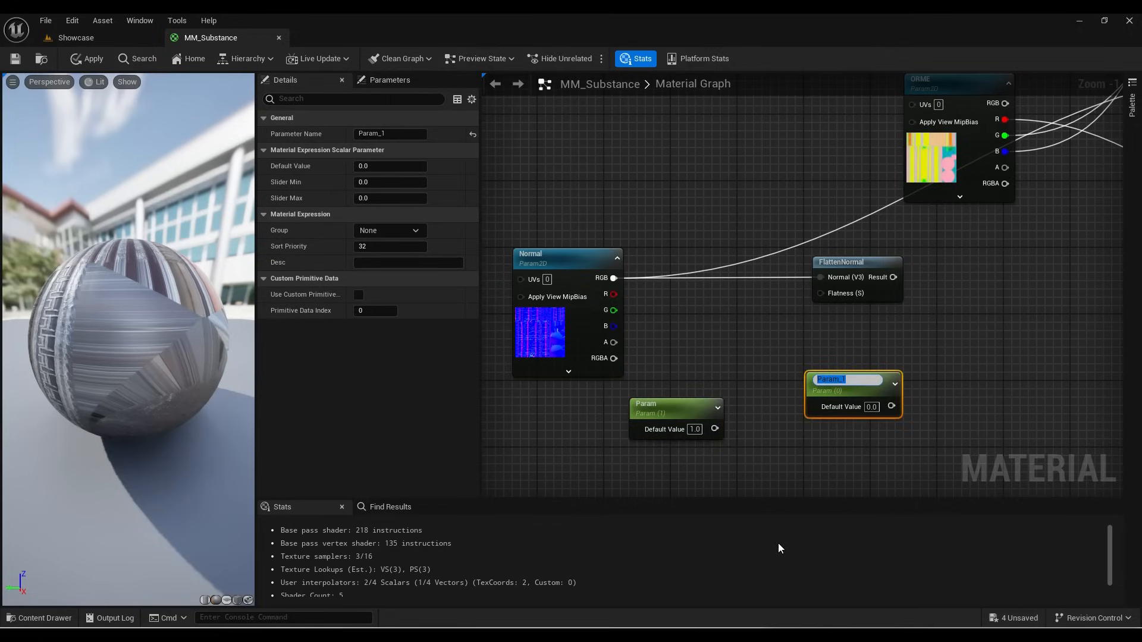
{"action": "left_click", "coordinate": [812, 405]}
{"action": "key", "text": "Delete"}
Step: Rename the scalar parameter as Normal Int
{"action": "left_click", "coordinate": [681, 416]}
{"action": "key", "text": "F2"}
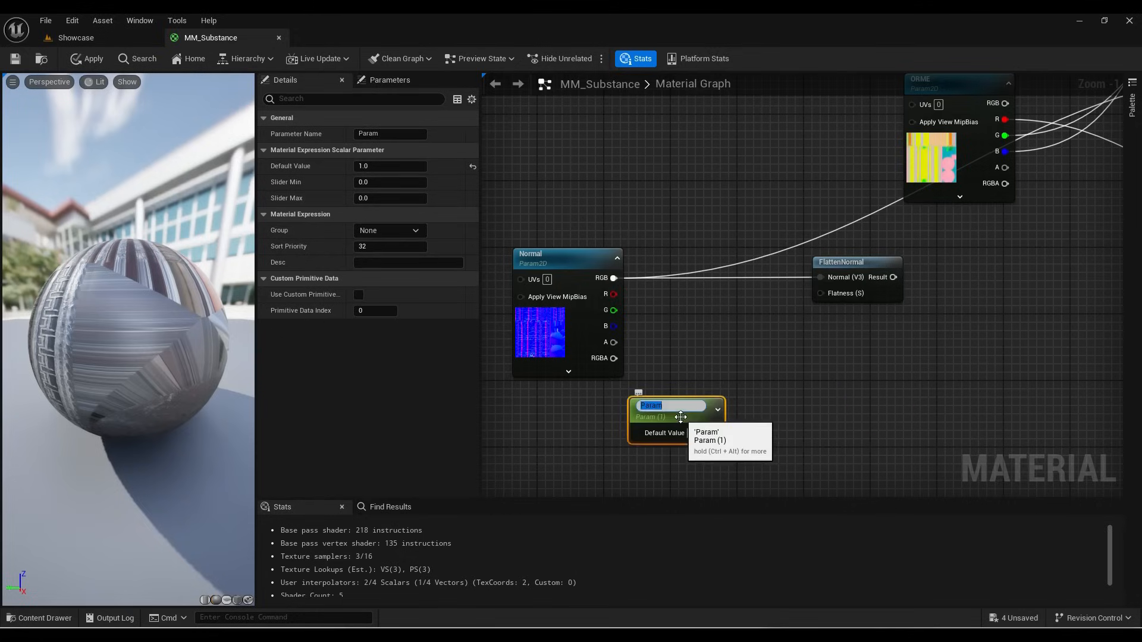
{"action": "type", "text": "Normal Int"}
{"action": "key", "text": "Return"}
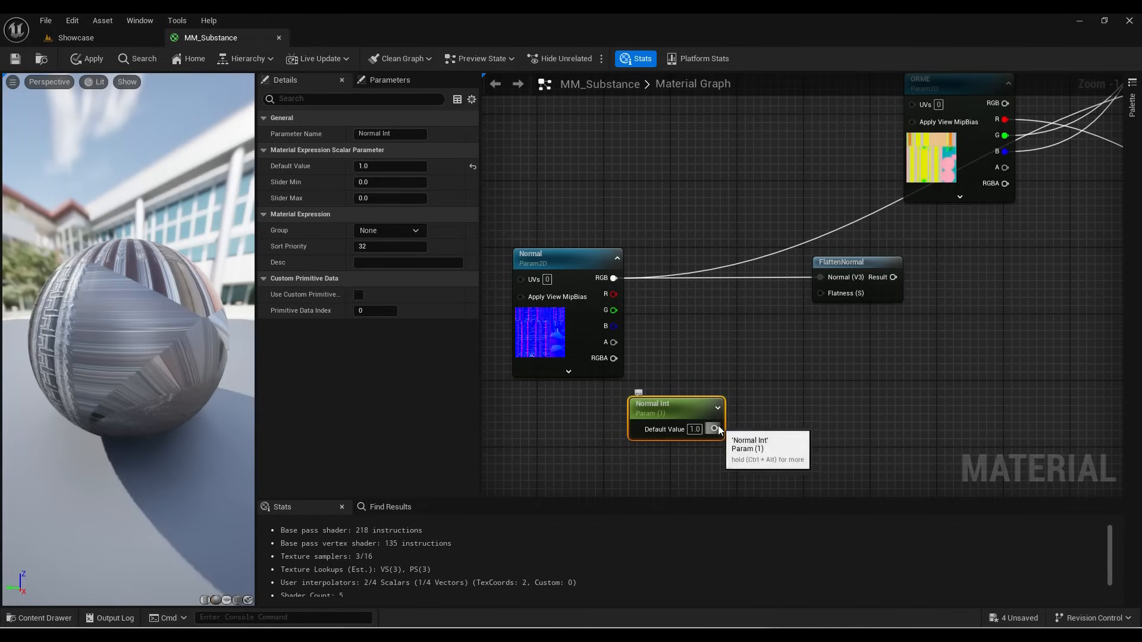
Step: Route Normal Int through a OneMinus node into FlattenNormal's Flatness input and line Normal Int up beside it
{"action": "left_click_drag", "start_coordinate": [714, 429], "coordinate": [755, 345]}
{"action": "type", "text": "one"}
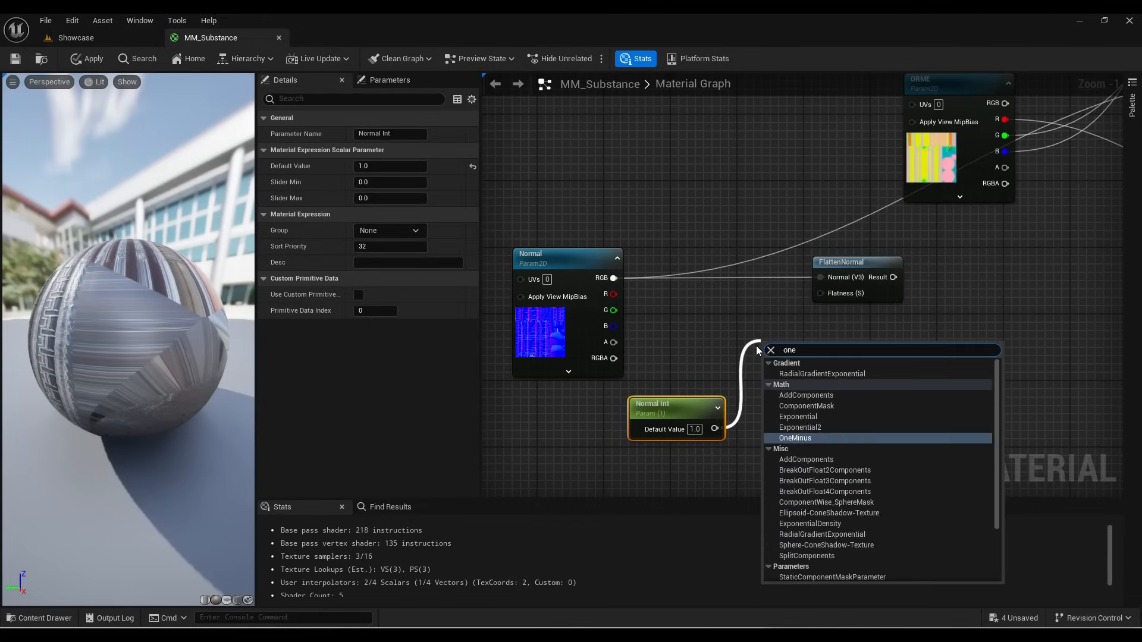
{"action": "key", "text": "Return"}
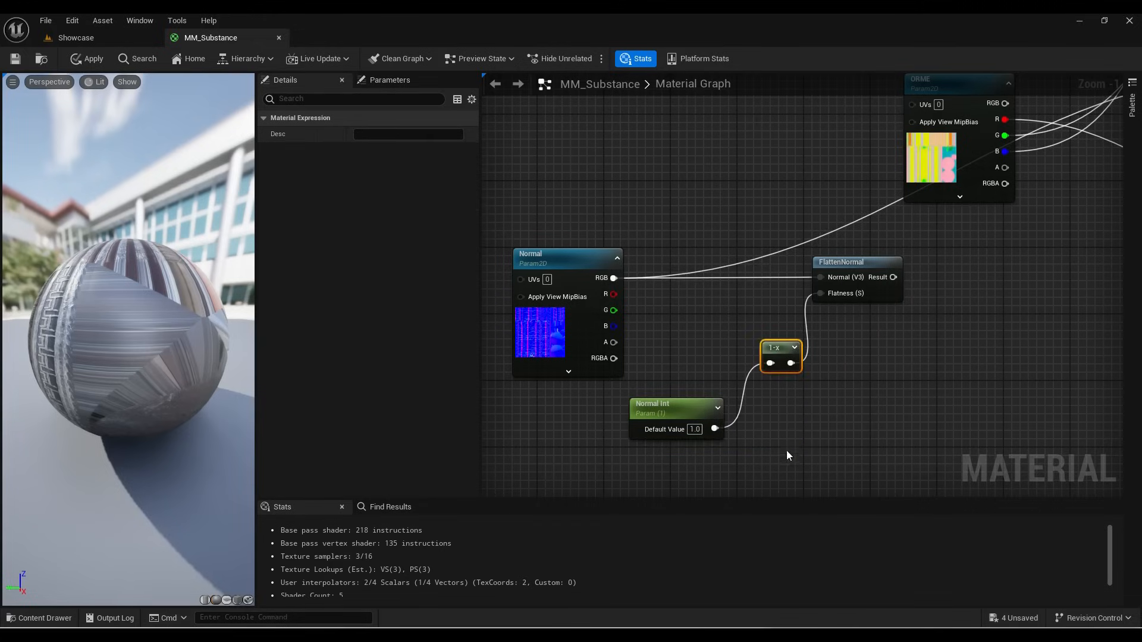
{"action": "left_click_drag", "start_coordinate": [666, 405], "coordinate": [682, 338]}
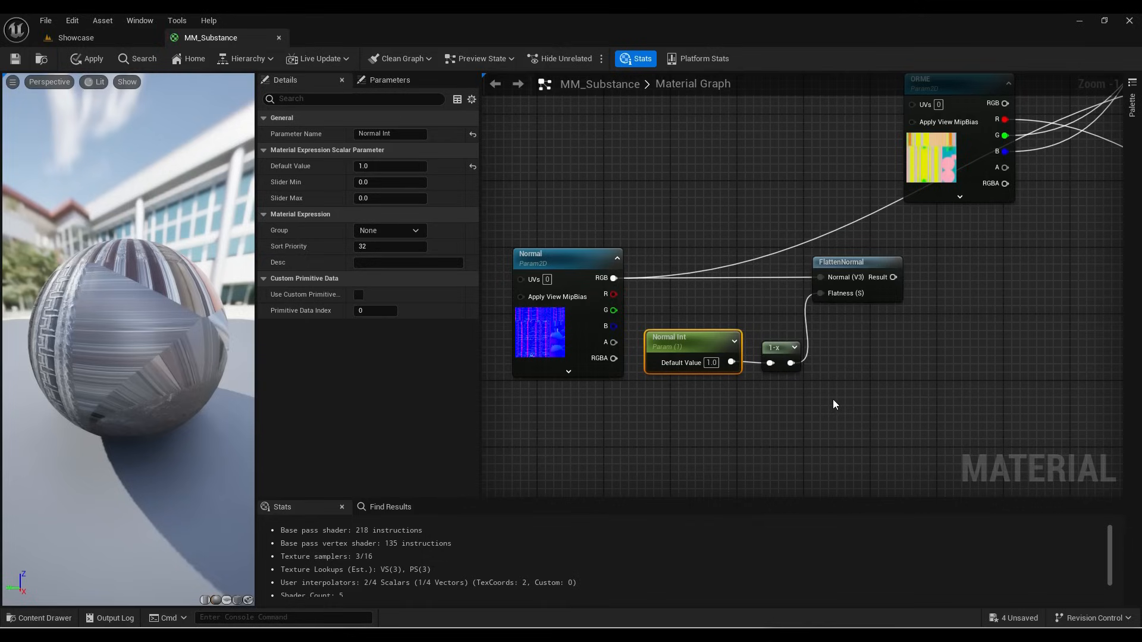
Step: Enclose the Normal texture, Normal Int, OneMinus and FlattenNormal nodes in a comment box titled Normal
{"action": "left_click_drag", "start_coordinate": [832, 398], "coordinate": [602, 267]}
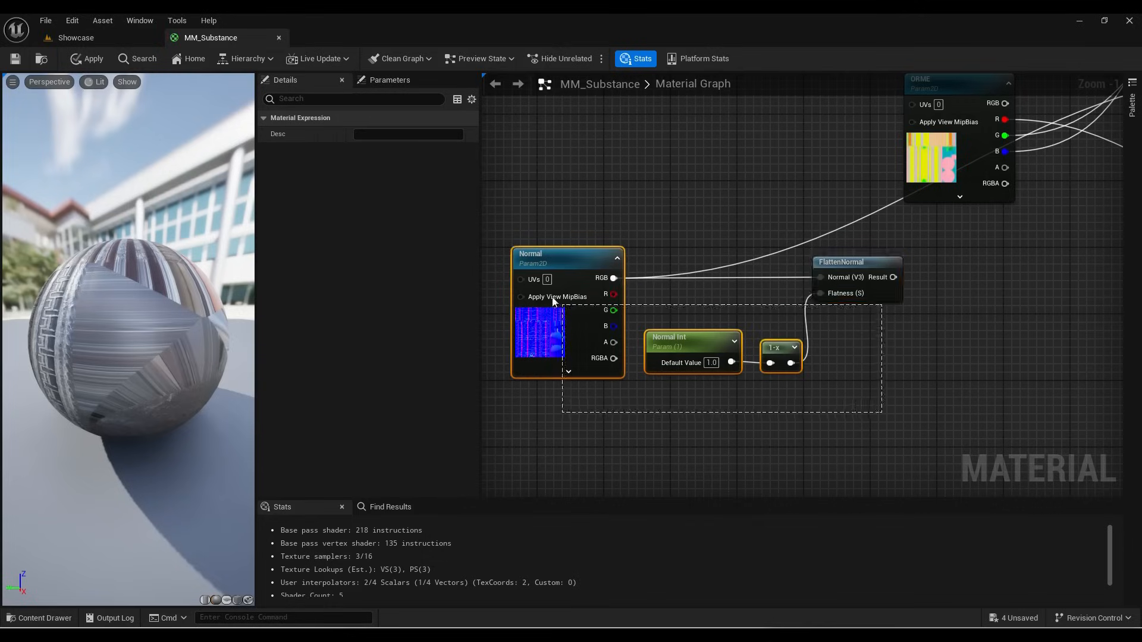
{"action": "key", "text": "c"}
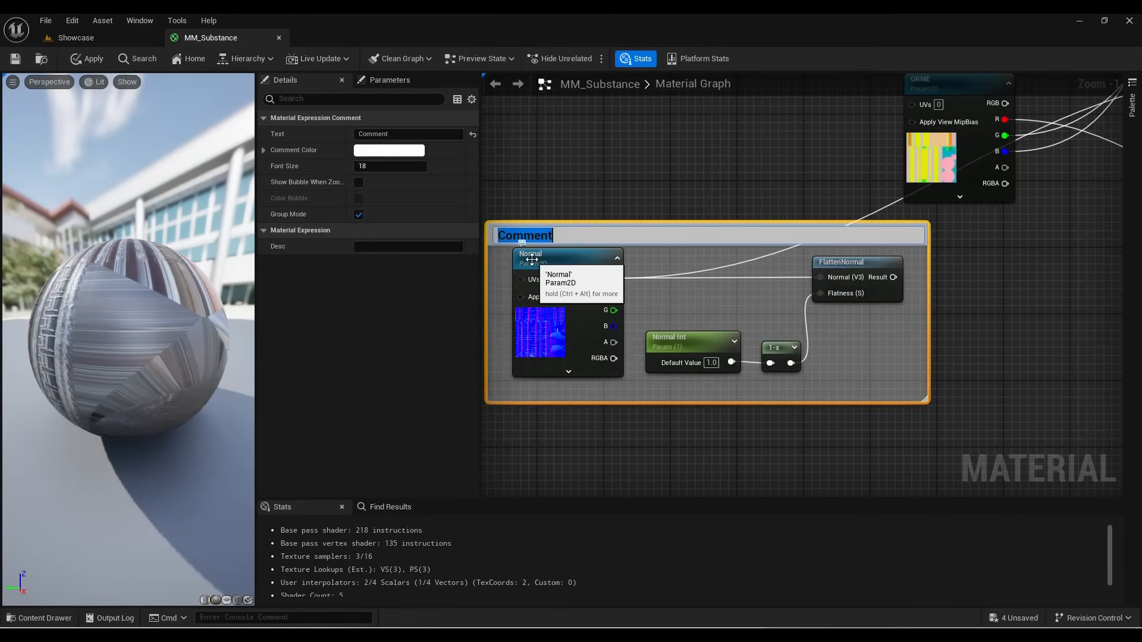
{"action": "type", "text": "Normal"}
{"action": "key", "text": "Return"}
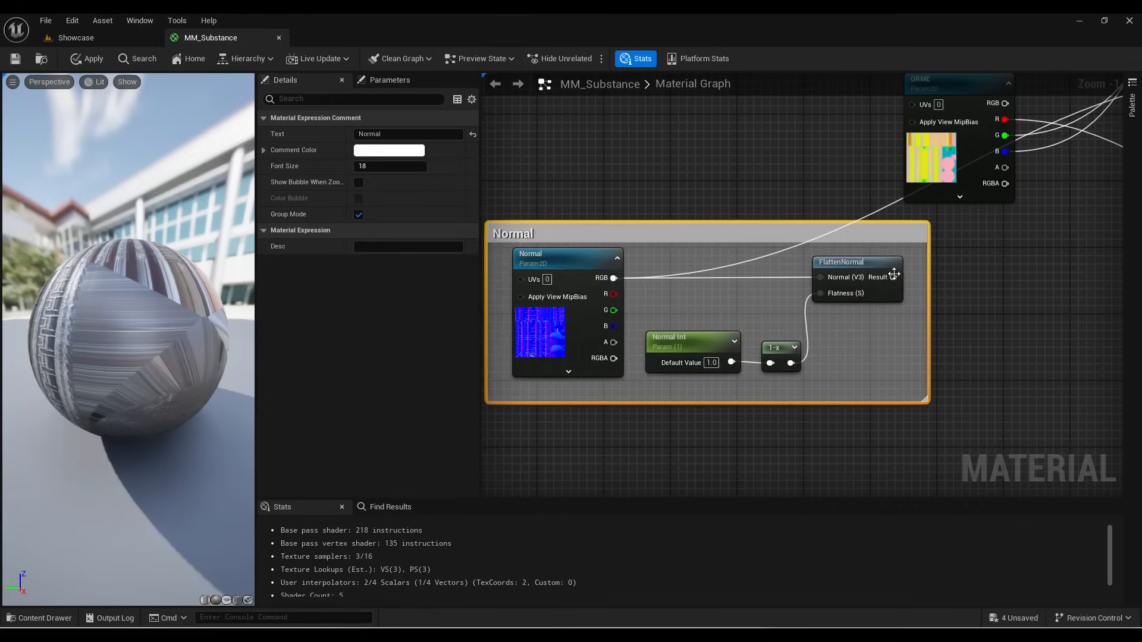
Step: Create a named reroute declaration called Normal from FlattenNormal's Result output and place it just outside the comment box
{"action": "scroll", "coordinate": [595, 309], "scroll_direction": "down", "scroll_amount": 3}
{"action": "scroll", "coordinate": [833, 285], "scroll_direction": "up", "scroll_amount": 2}
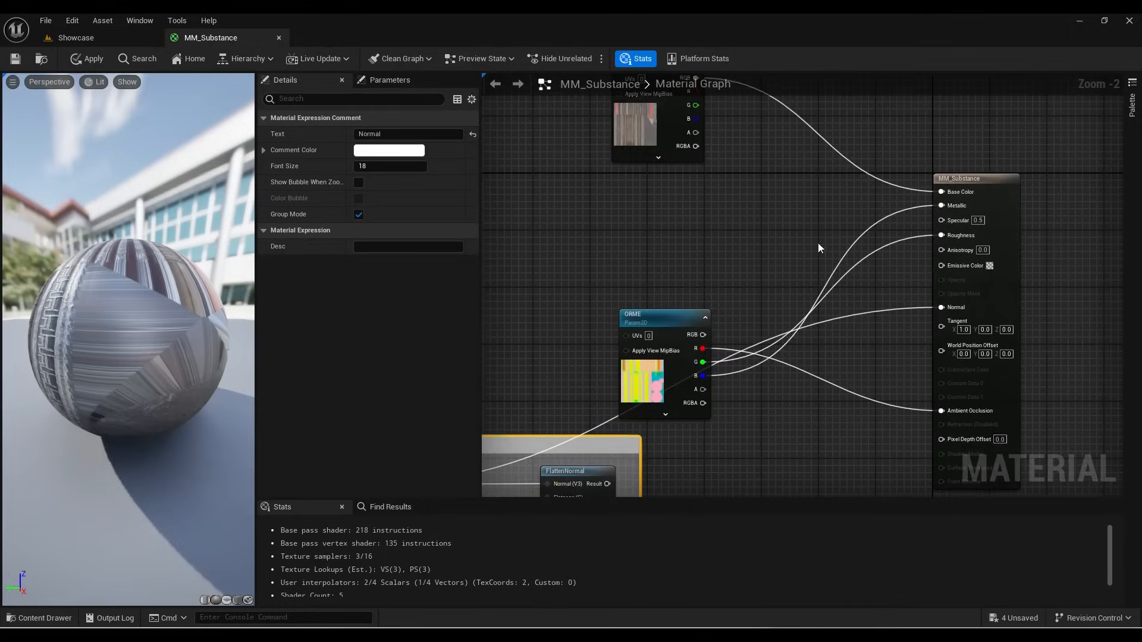
{"action": "scroll", "coordinate": [727, 354], "scroll_direction": "up", "scroll_amount": 2}
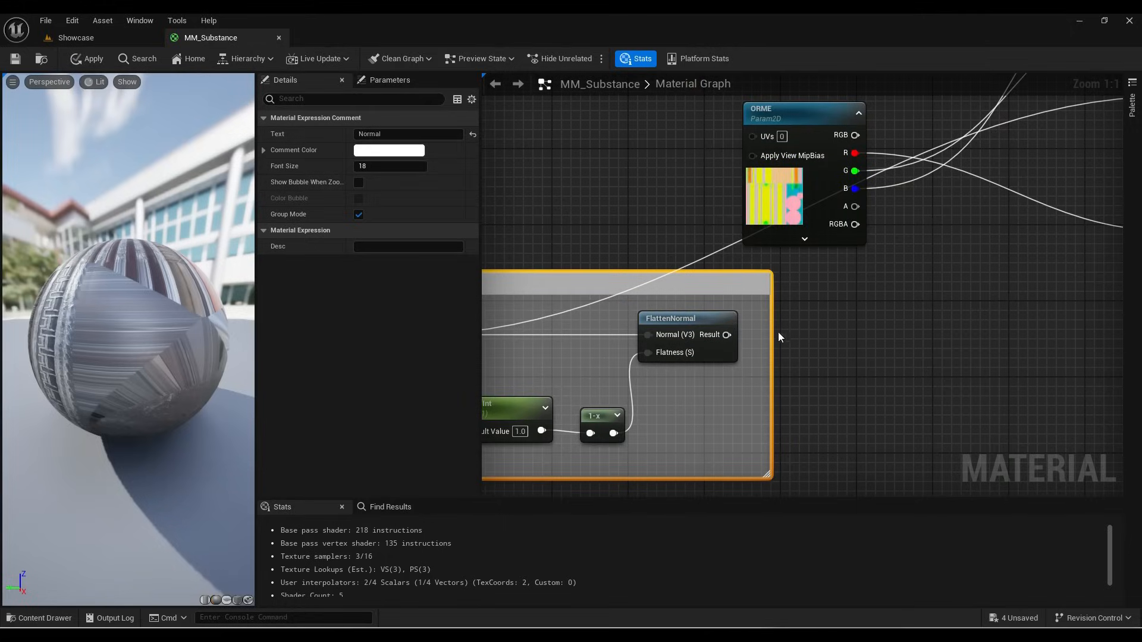
{"action": "left_click_drag", "start_coordinate": [726, 334], "coordinate": [812, 316]}
{"action": "type", "text": "name"}
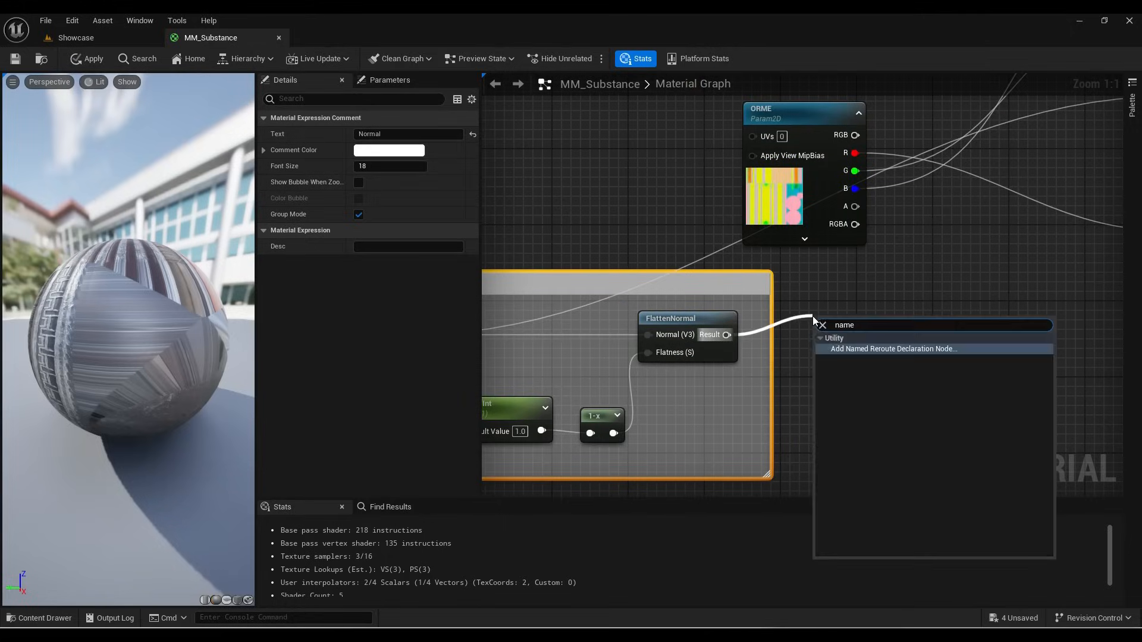
{"action": "key", "text": "Return"}
{"action": "type", "text": "N"}
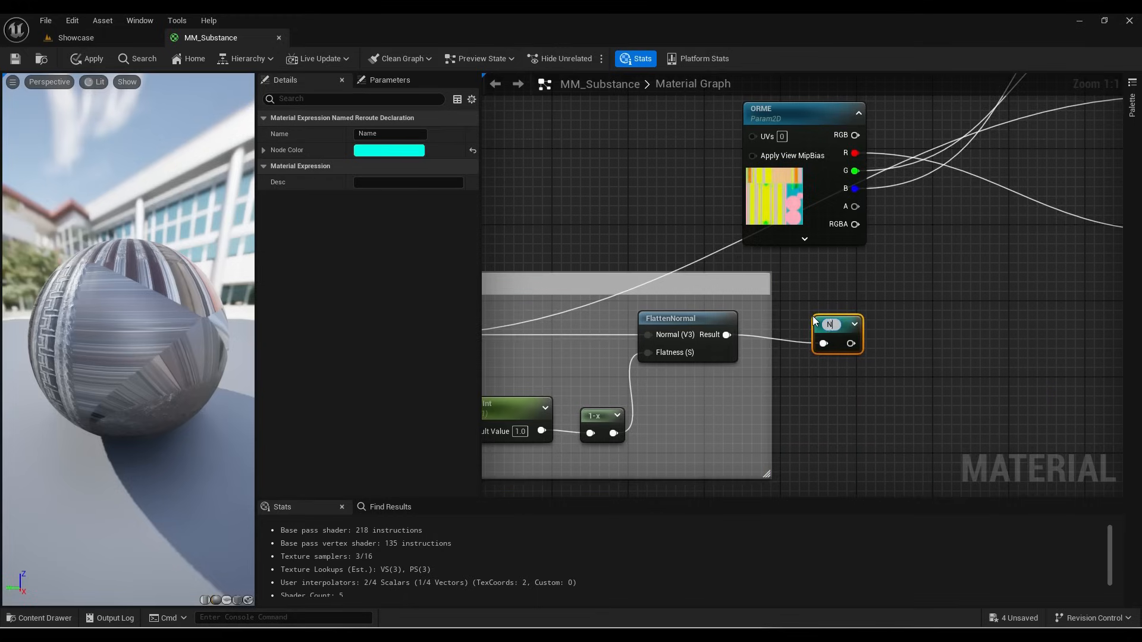
{"action": "type", "text": "ormal"}
{"action": "key", "text": "Return"}
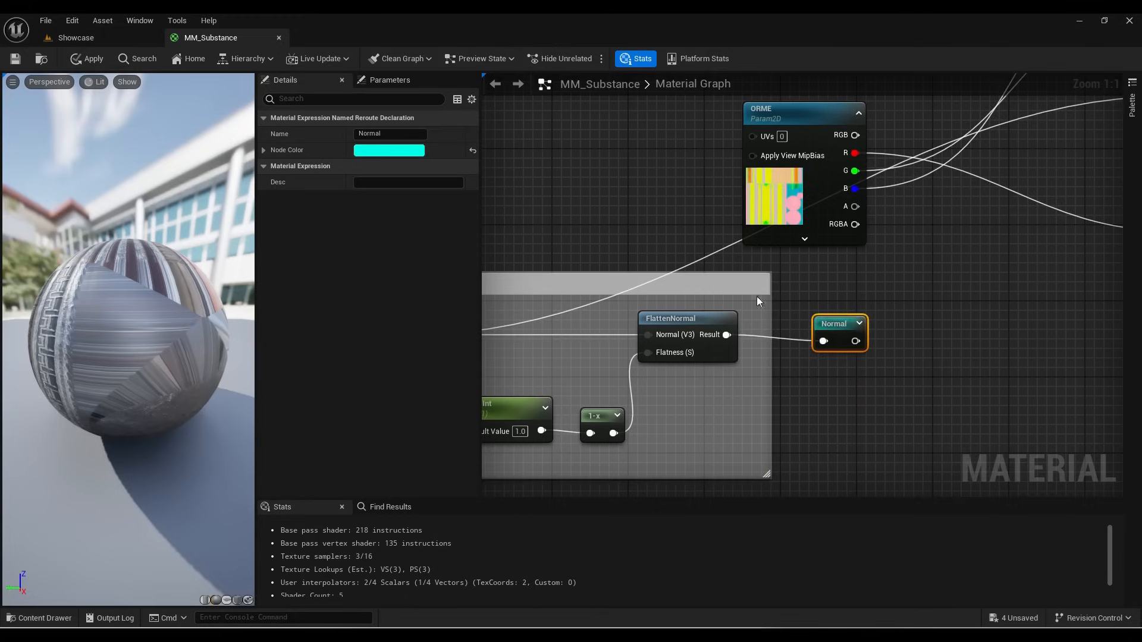
{"action": "left_click_drag", "start_coordinate": [832, 325], "coordinate": [808, 321]}
Step: Place a usage node of the Normal named reroute beside the main material node and connect it to the Normal input
{"action": "right_click_drag", "start_coordinate": [963, 184], "coordinate": [702, 447]}
{"action": "right_click_drag", "start_coordinate": [873, 320], "coordinate": [873, 298]}
{"action": "right_click", "coordinate": [811, 308]}
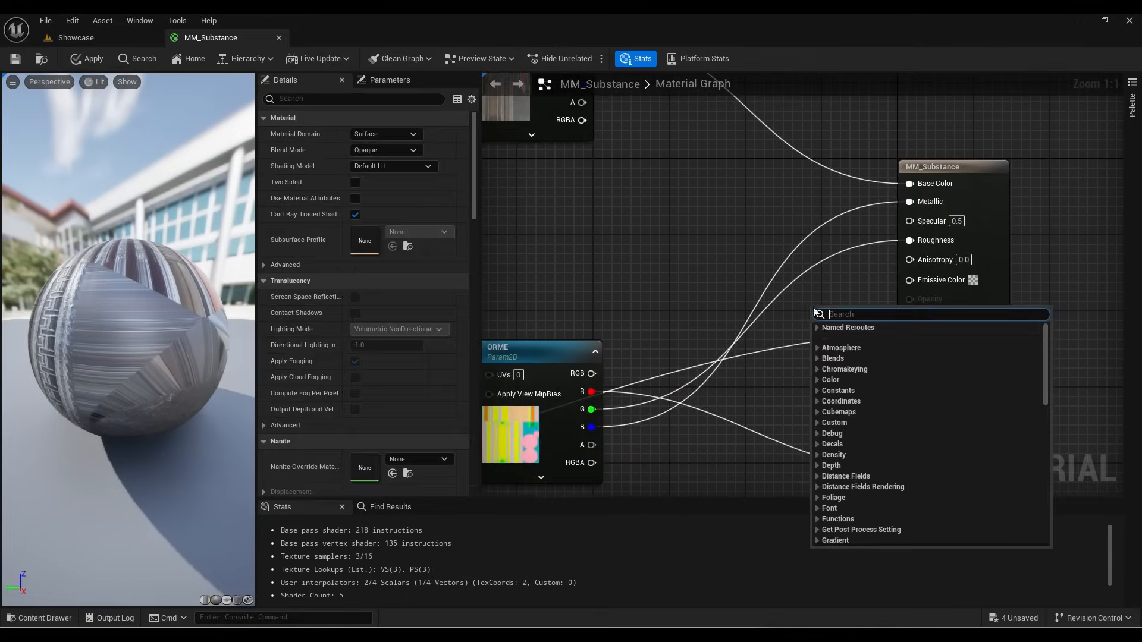
{"action": "left_click", "coordinate": [817, 328]}
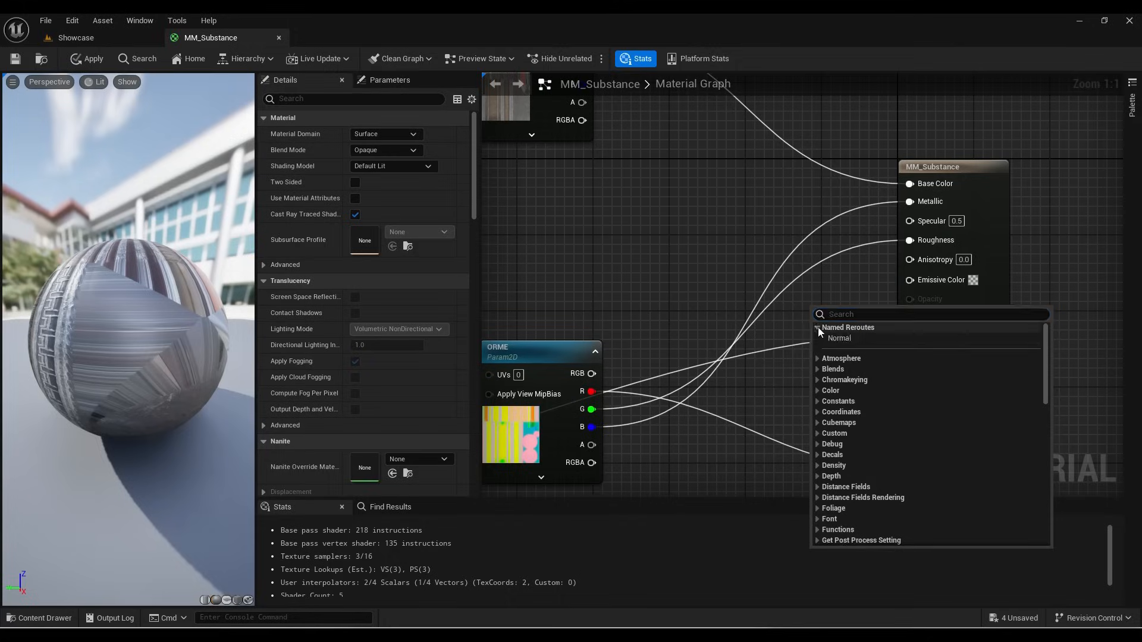
{"action": "left_click", "coordinate": [829, 338]}
{"action": "mouse_move", "coordinate": [852, 330]}
{"action": "left_mouse_down"}
{"action": "mouse_move", "coordinate": [908, 334]}
{"action": "mouse_move", "coordinate": [850, 317]}
{"action": "left_mouse_up"}
{"action": "scroll", "coordinate": [850, 317], "scroll_direction": "down", "scroll_amount": 3}
{"action": "right_click_drag", "start_coordinate": [797, 375], "coordinate": [904, 303]}
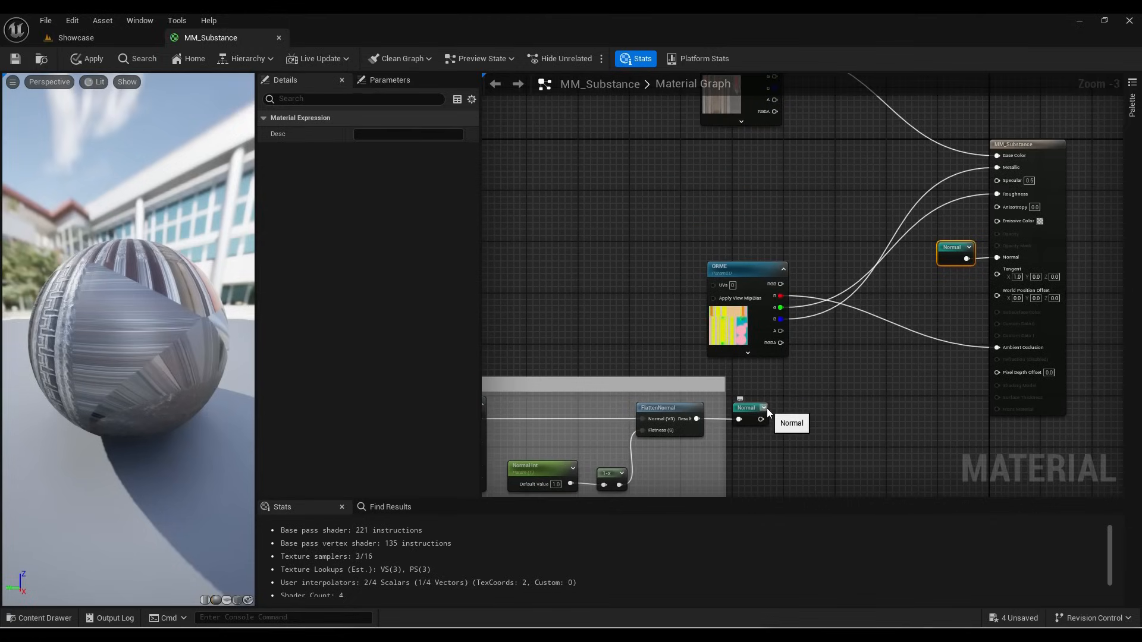
{"action": "right_click_drag", "start_coordinate": [742, 410], "coordinate": [889, 327]}
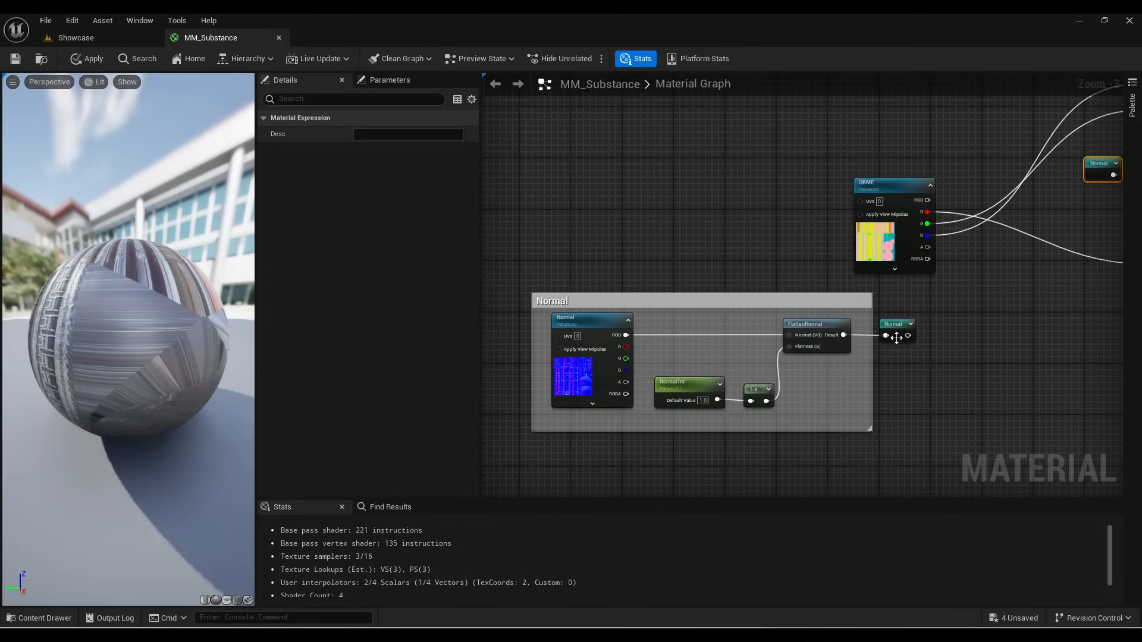
{"action": "right_click_drag", "start_coordinate": [897, 326], "coordinate": [805, 390]}
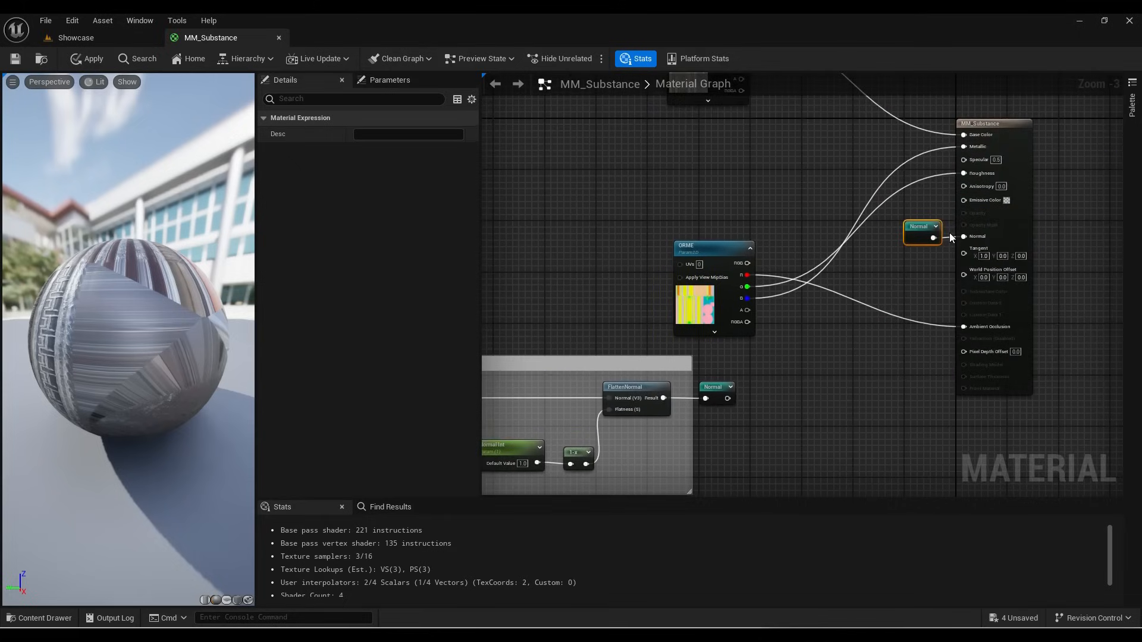
Step: Move the Albedo parameter node well to the left of the ORME node, leaving free space after its output
{"action": "right_click_drag", "start_coordinate": [887, 181], "coordinate": [853, 293]}
{"action": "right_click_drag", "start_coordinate": [746, 312], "coordinate": [867, 246]}
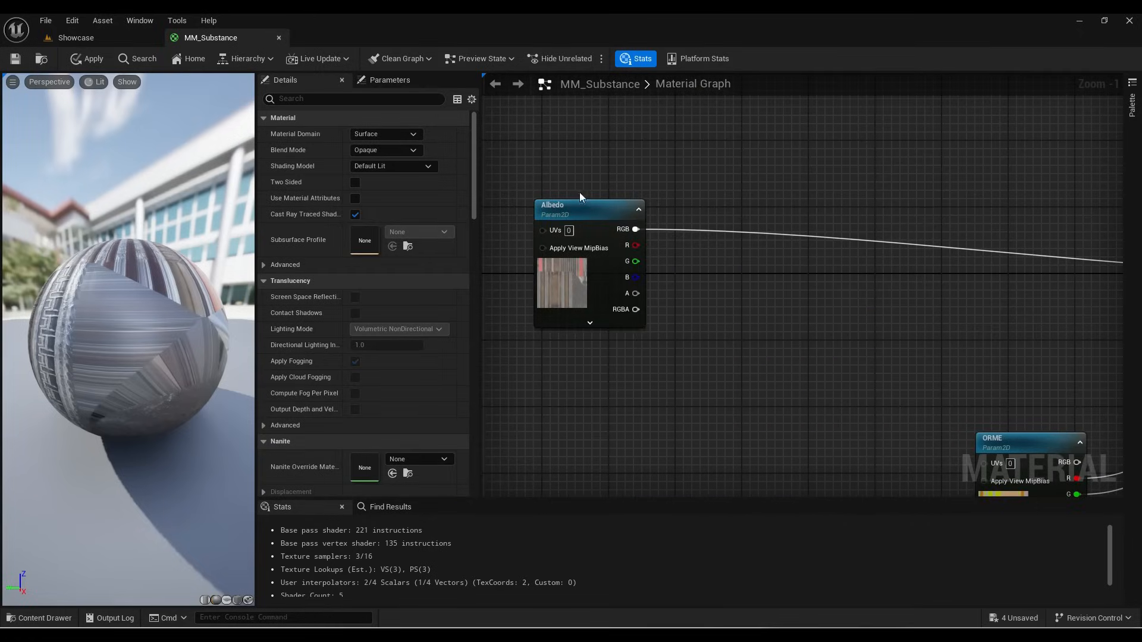
{"action": "right_click_drag", "start_coordinate": [779, 287], "coordinate": [733, 311]}
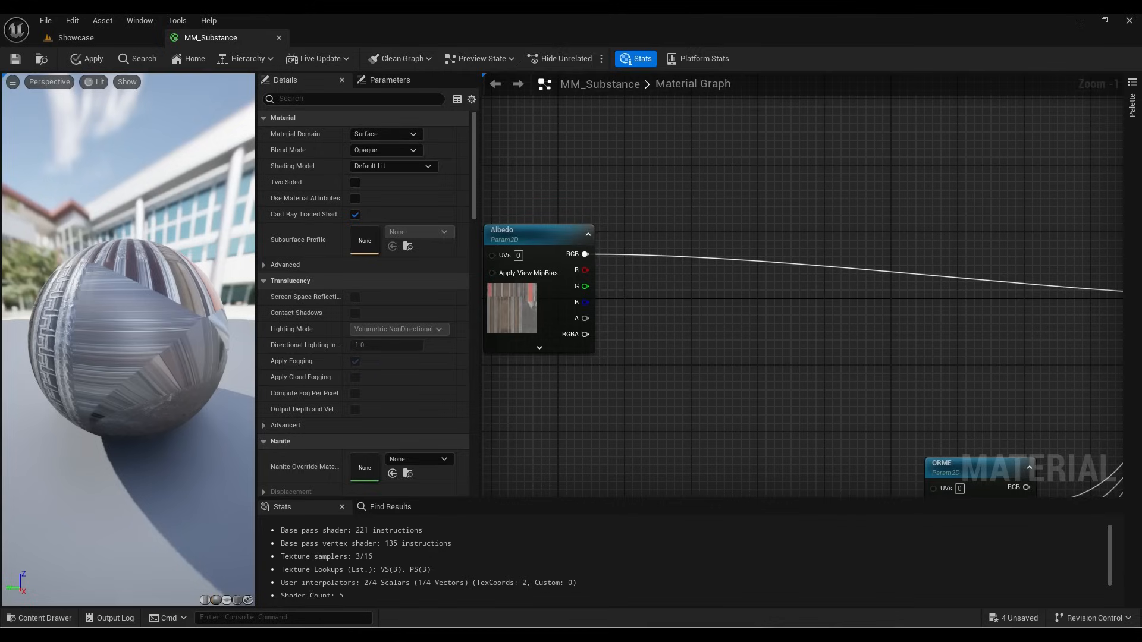
{"action": "right_click_drag", "start_coordinate": [729, 300], "coordinate": [712, 345]}
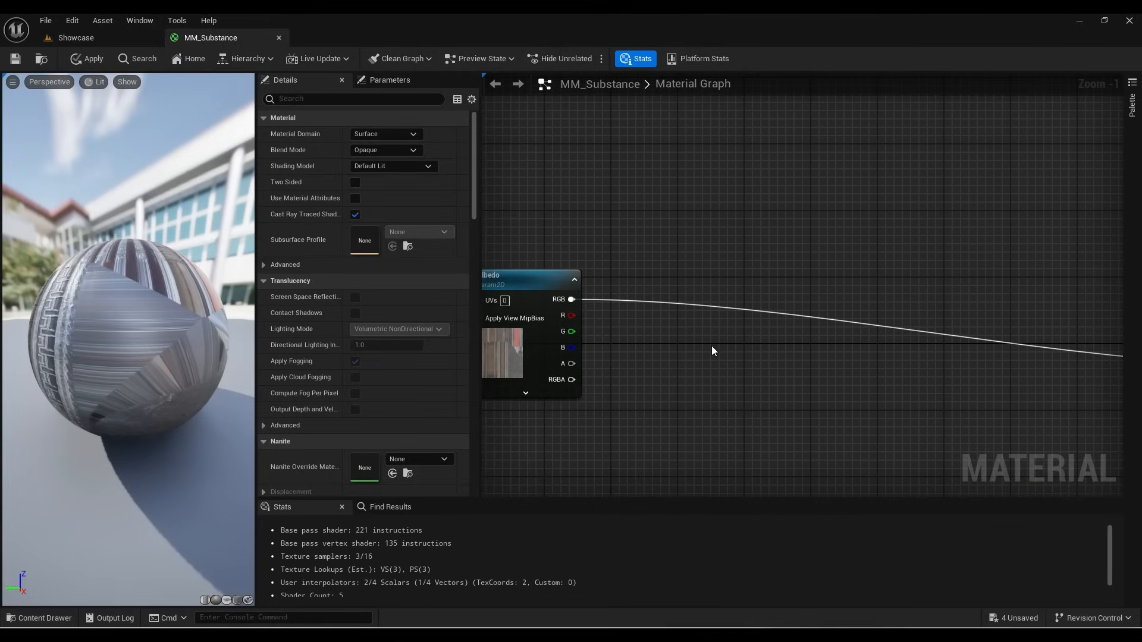
Step: Add a Multiply node in the free space after the Albedo texture parameter's output
{"action": "scroll", "coordinate": [712, 345], "scroll_direction": "down", "scroll_amount": 4}
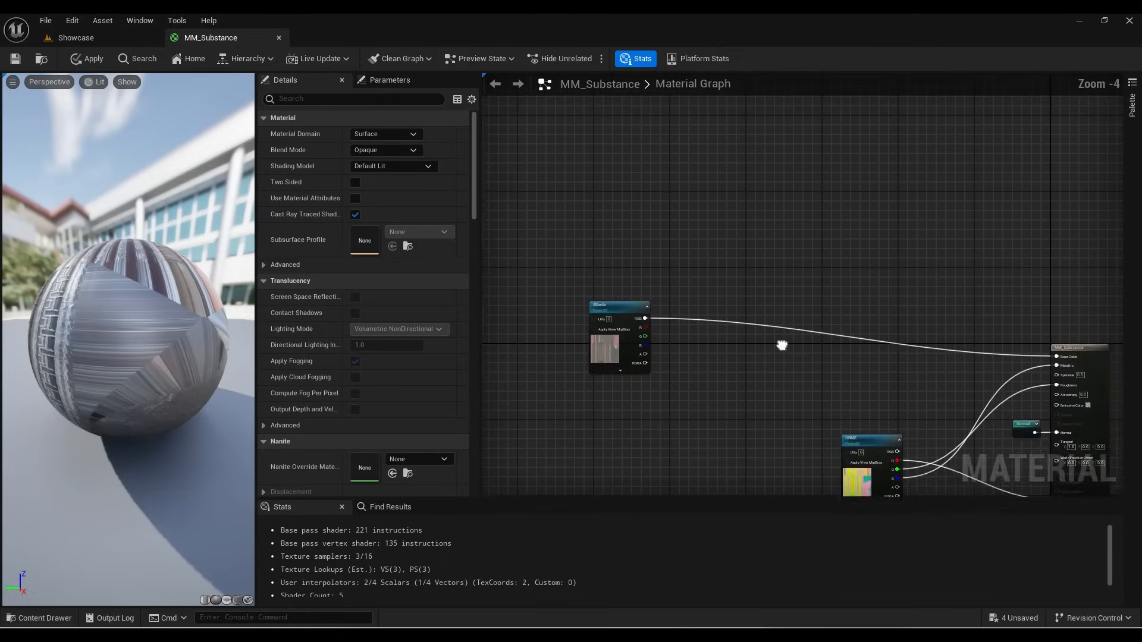
{"action": "scroll", "coordinate": [755, 358], "scroll_direction": "up", "scroll_amount": 3}
{"action": "right_click_drag", "start_coordinate": [785, 355], "coordinate": [799, 353]}
{"action": "left_click", "coordinate": [770, 335]}
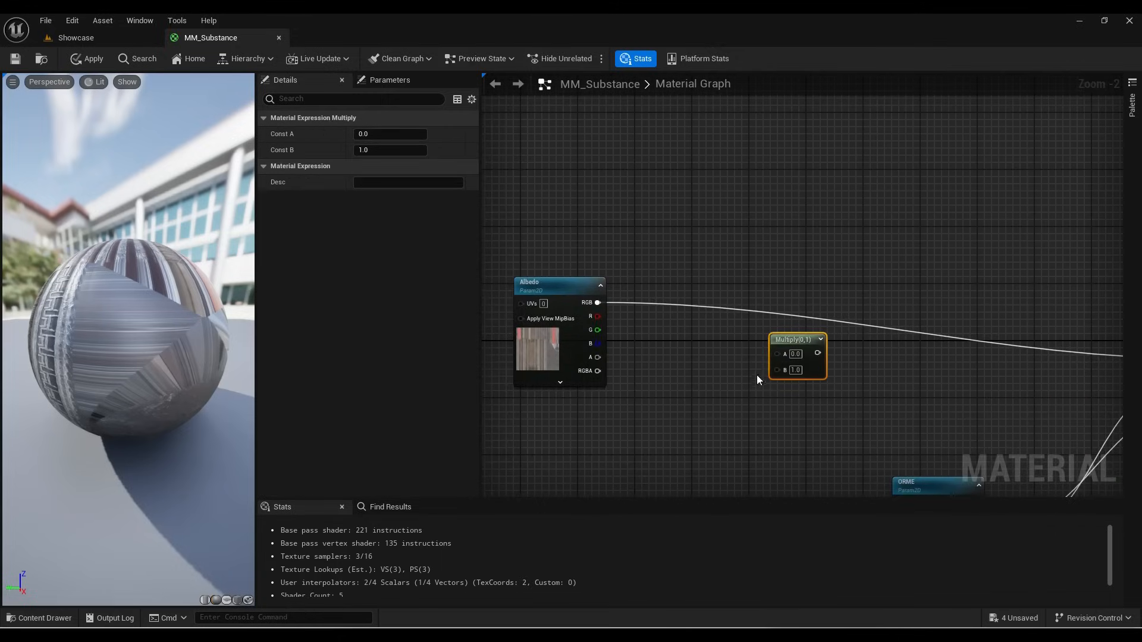
{"action": "right_click", "coordinate": [767, 265]}
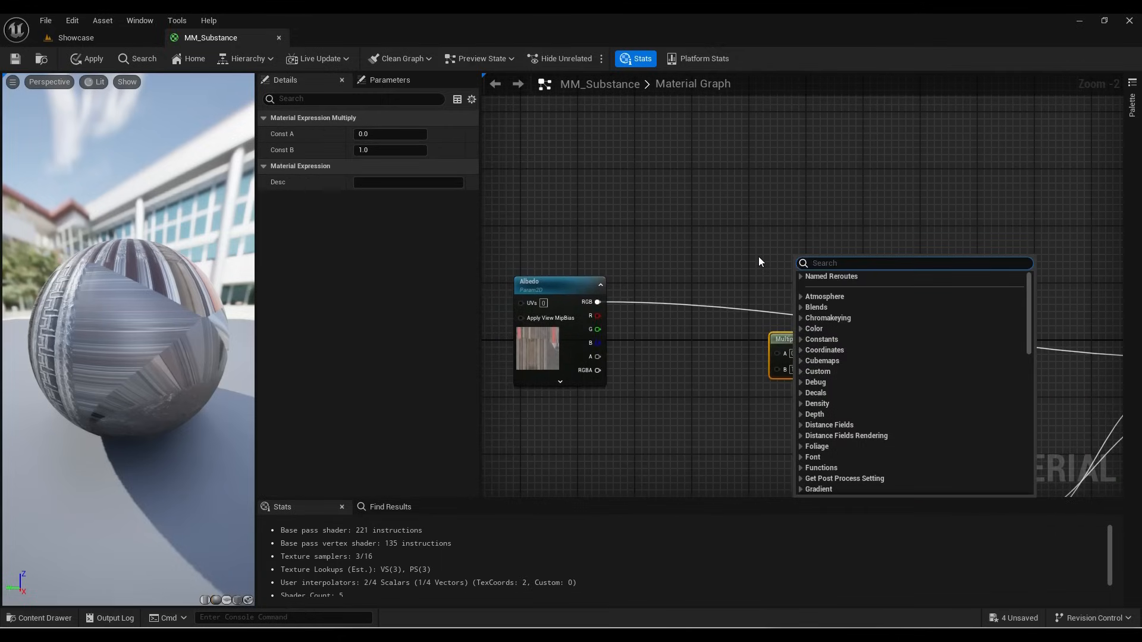
{"action": "type", "text": "mult"}
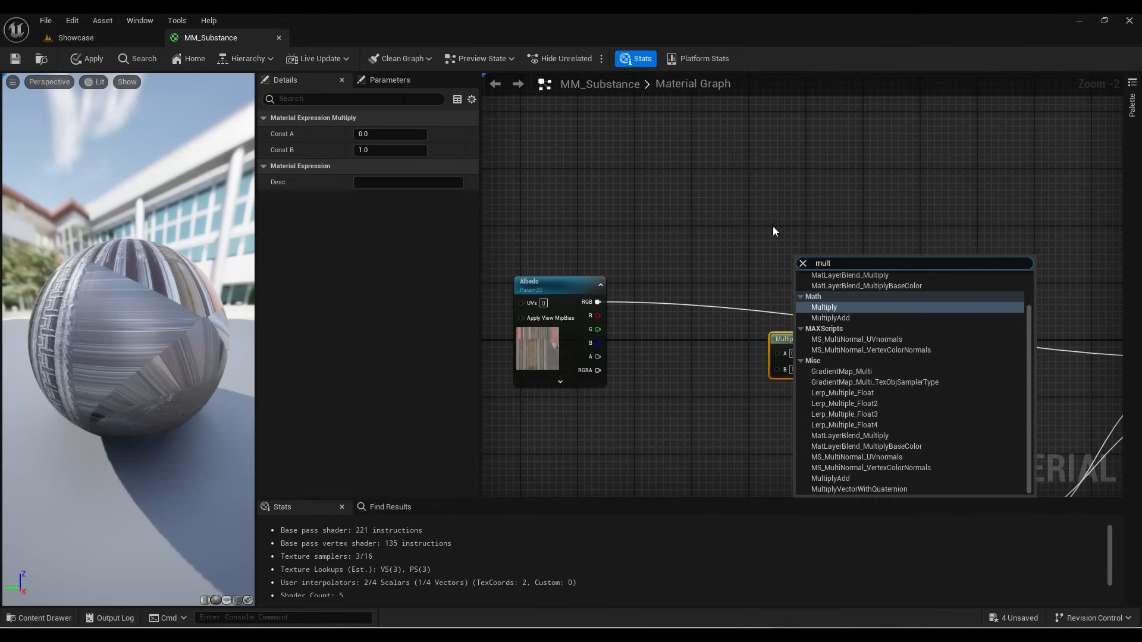
{"action": "left_click", "coordinate": [827, 308]}
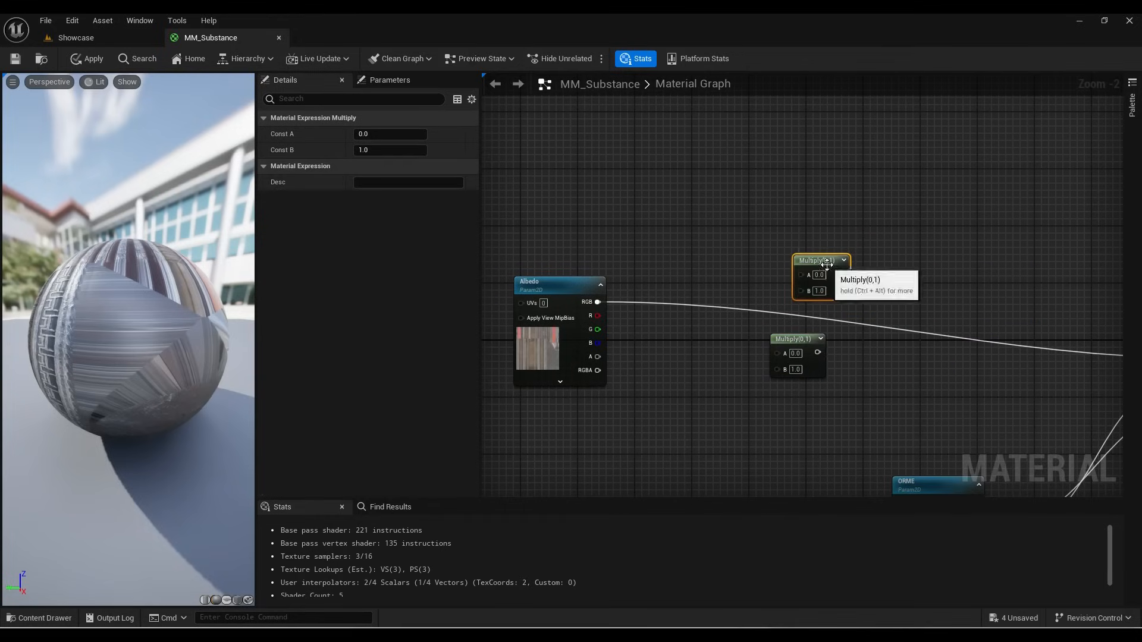
{"action": "key", "text": "Delete"}
{"action": "key", "text": "m"}
{"action": "left_click", "coordinate": [793, 223]}
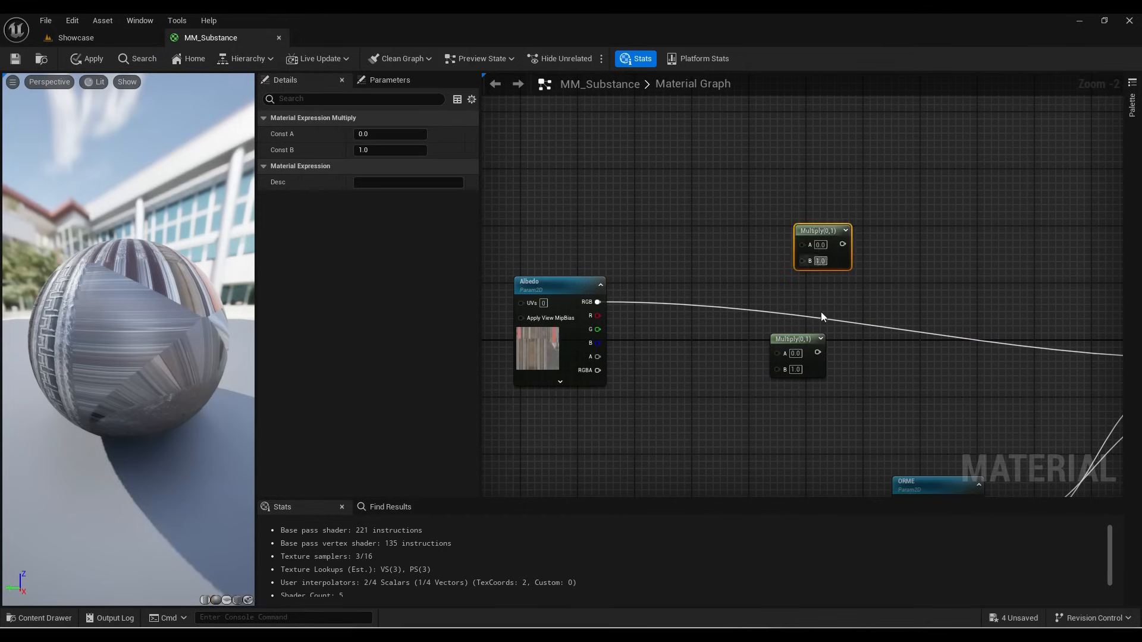
{"action": "left_click_drag", "start_coordinate": [928, 207], "coordinate": [800, 265]}
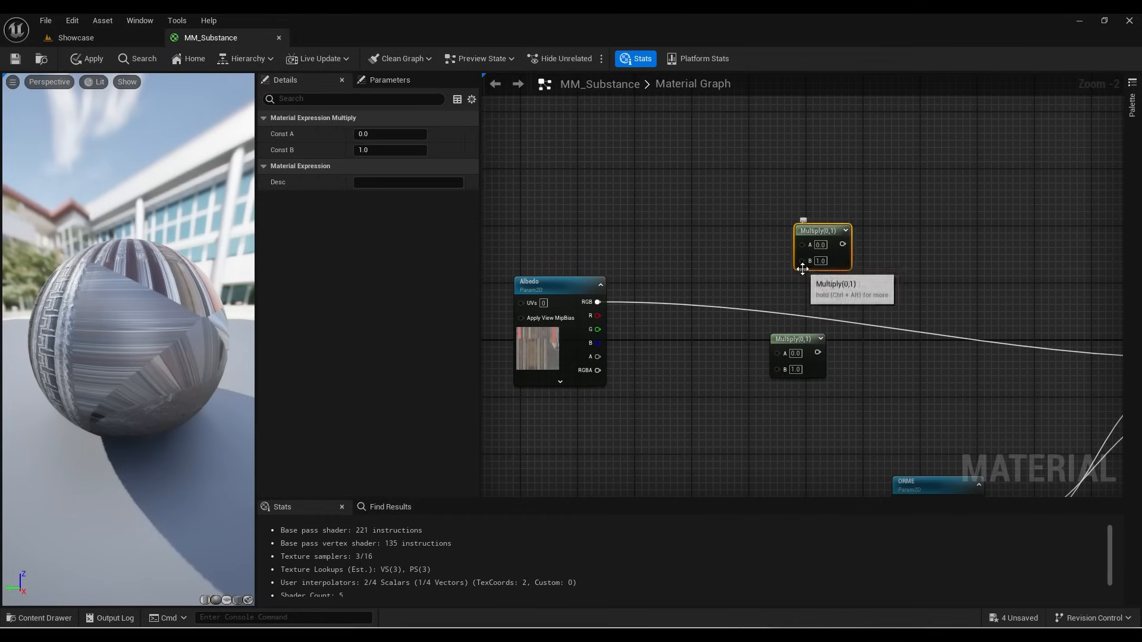
{"action": "key", "text": "Delete"}
Step: Move the Multiply node farther from the Albedo node and connect Albedo's RGB output to its A input
{"action": "right_click_drag", "start_coordinate": [817, 370], "coordinate": [722, 350]}
{"action": "left_click_drag", "start_coordinate": [688, 328], "coordinate": [834, 272]}
{"action": "left_click_drag", "start_coordinate": [502, 283], "coordinate": [865, 276]}
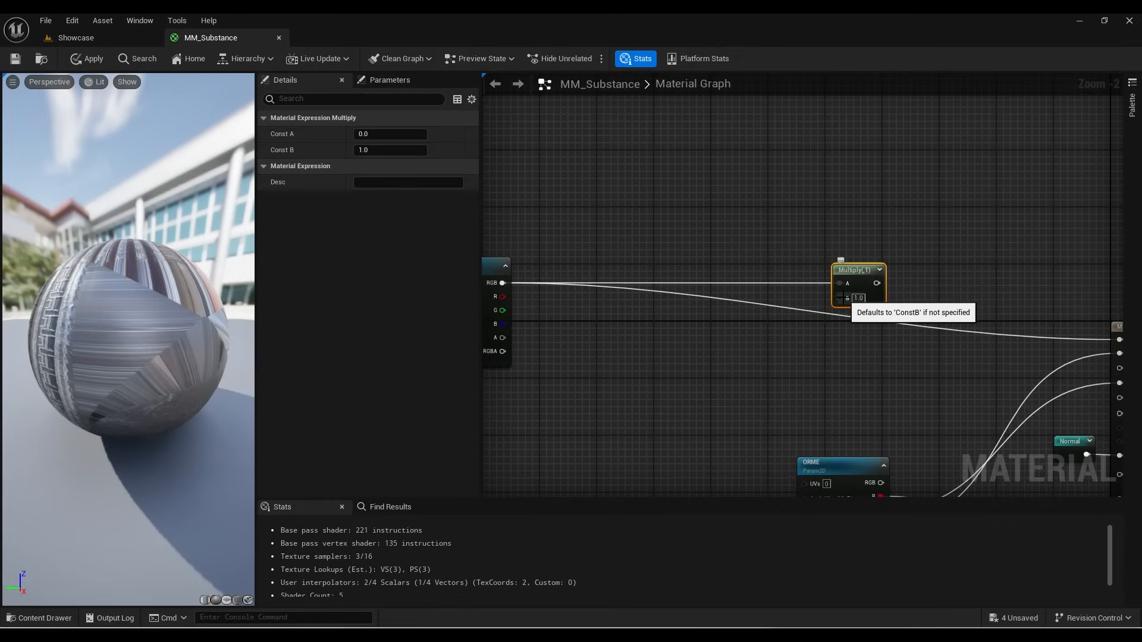
Step: Add a vector parameter named Albedo Tint just below the Multiply node
{"action": "left_click", "coordinate": [756, 345]}
{"action": "type", "text": "vvvvvvvv"}
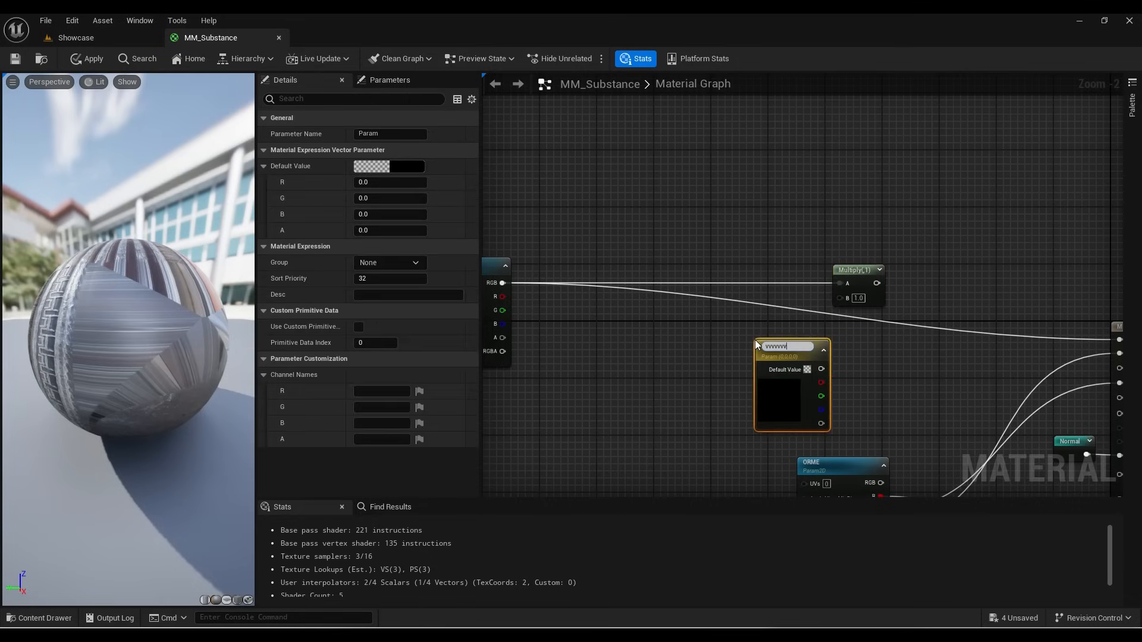
{"action": "type", "text": "bedo Tint"}
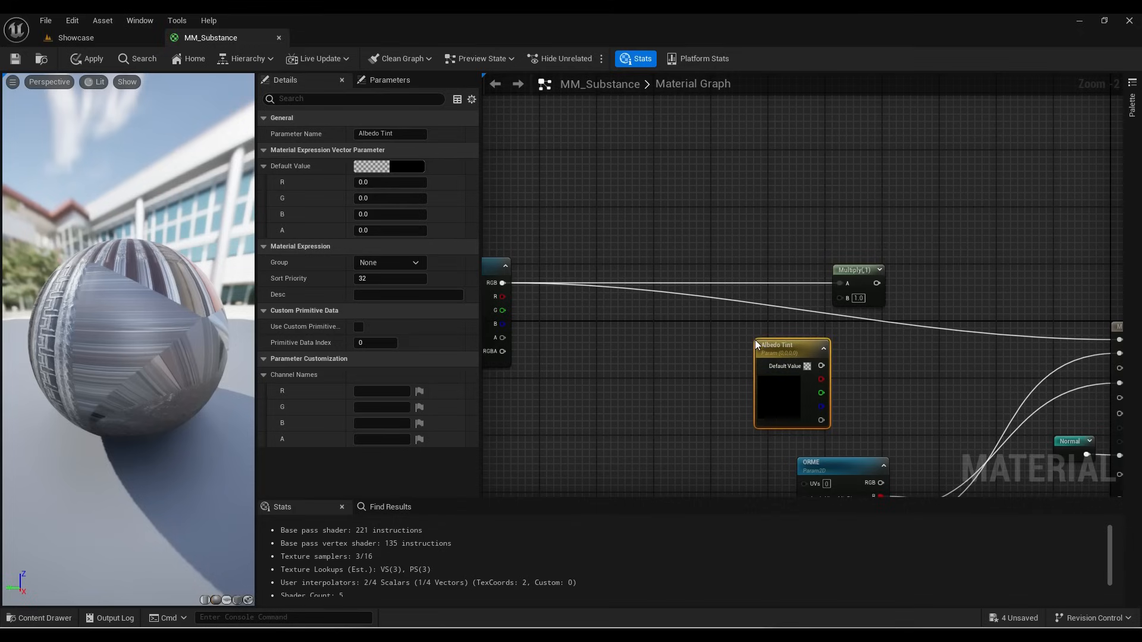
{"action": "key", "text": "Return"}
Step: Set Albedo Tint's default colour to white and connect its main output to the Multiply node's B input
{"action": "left_click", "coordinate": [415, 167]}
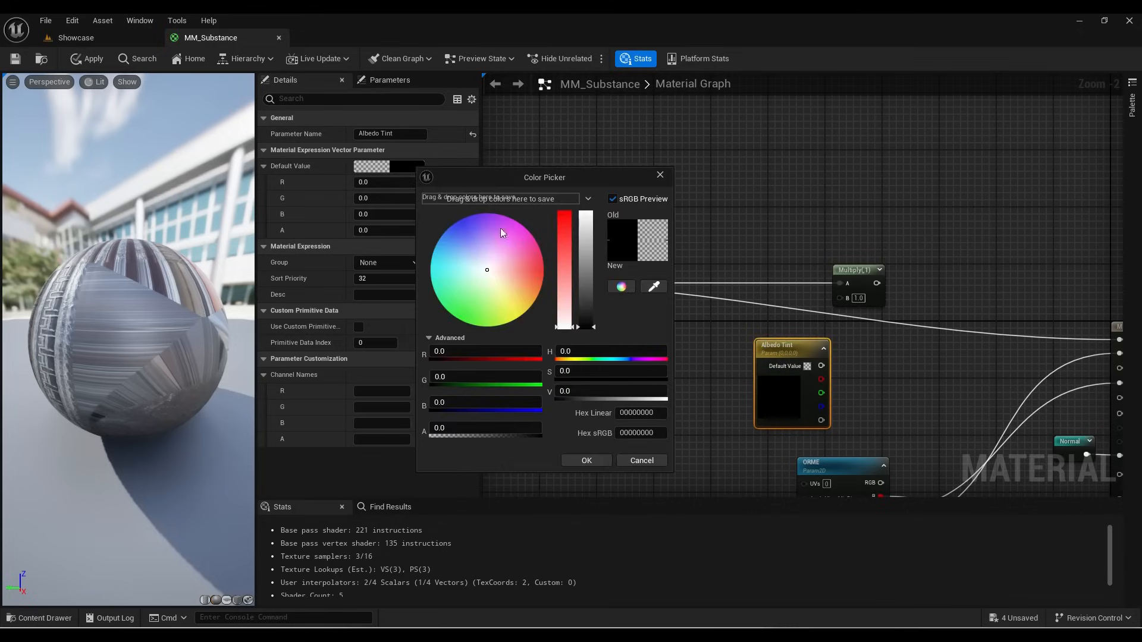
{"action": "left_click_drag", "start_coordinate": [587, 220], "coordinate": [588, 209]}
{"action": "left_click", "coordinate": [585, 461]}
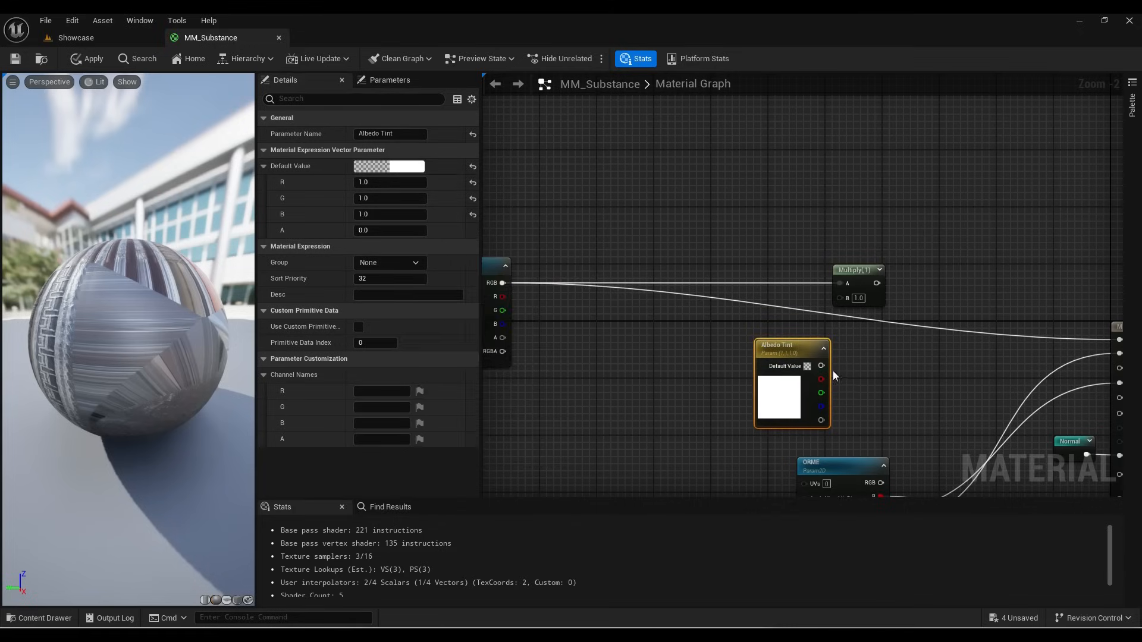
{"action": "left_click_drag", "start_coordinate": [821, 366], "coordinate": [838, 304]}
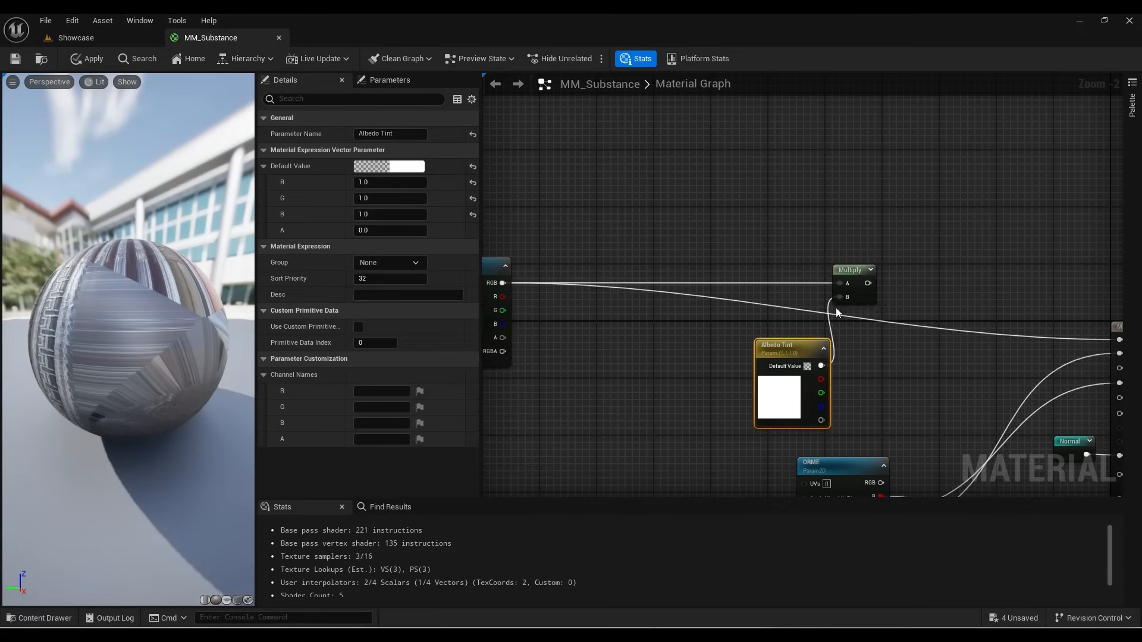
Step: Move the Albedo, Albedo Tint and Multiply nodes together farther above the ORME and main material nodes
{"action": "right_click_drag", "start_coordinate": [867, 374], "coordinate": [813, 328]}
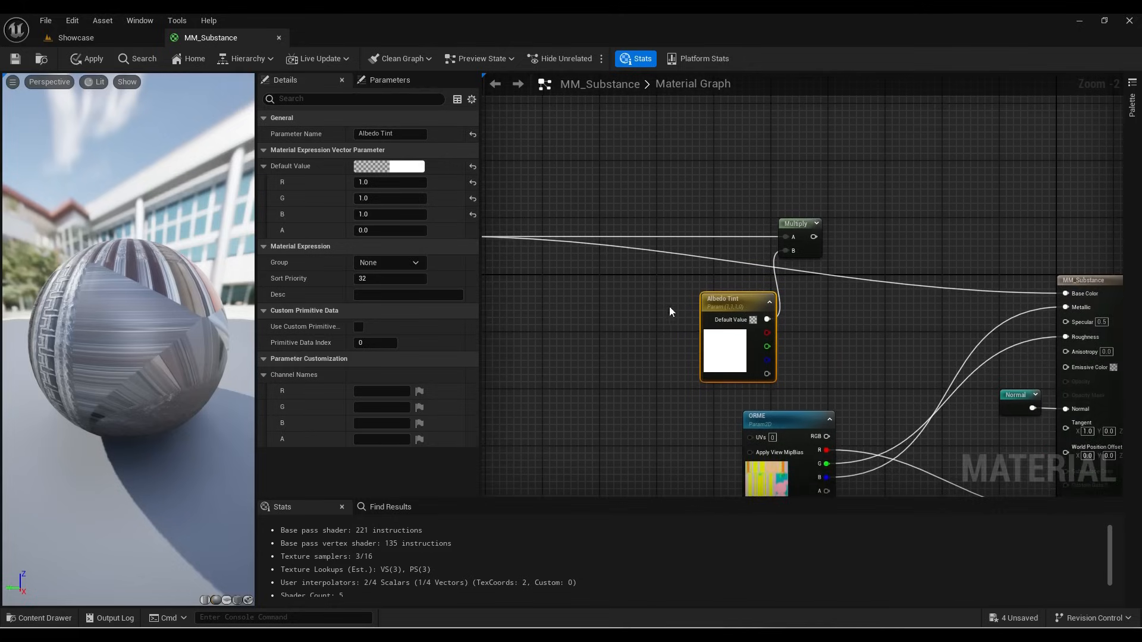
{"action": "right_click_drag", "start_coordinate": [637, 305], "coordinate": [746, 321]}
{"action": "scroll", "coordinate": [746, 320], "scroll_direction": "down", "scroll_amount": 3}
{"action": "left_click_drag", "start_coordinate": [854, 220], "coordinate": [639, 316]}
{"action": "left_click_drag", "start_coordinate": [638, 315], "coordinate": [633, 195]}
Step: Create a named reroute declaration called Color from the Multiply node's output
{"action": "scroll", "coordinate": [767, 243], "scroll_direction": "up", "scroll_amount": 5}
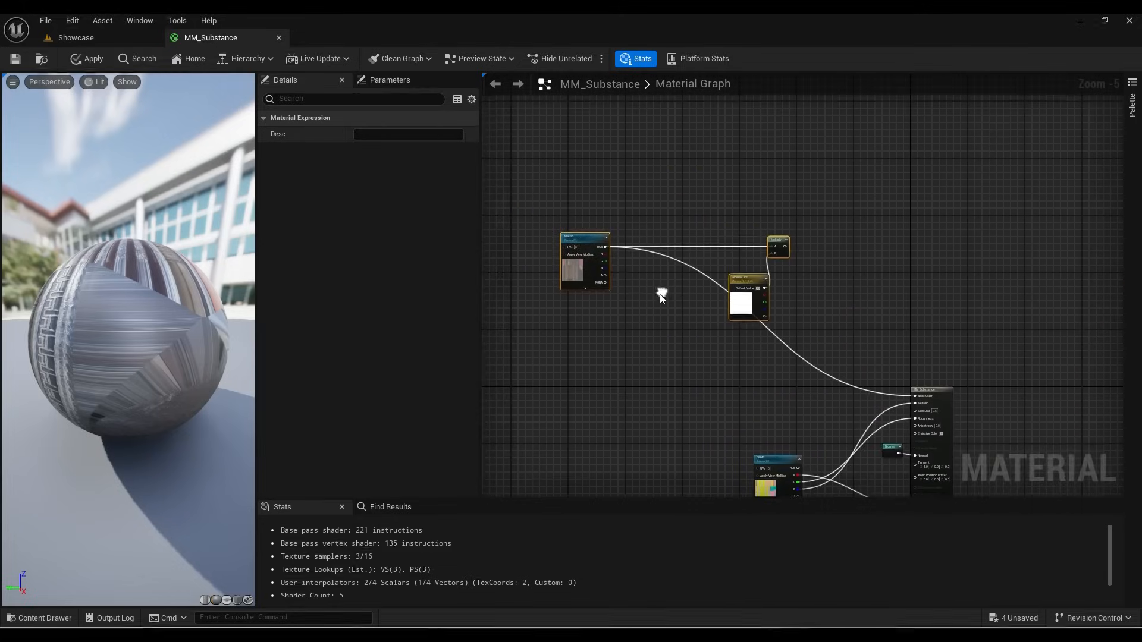
{"action": "left_click_drag", "start_coordinate": [779, 244], "coordinate": [865, 247]}
{"action": "type", "text": "named"}
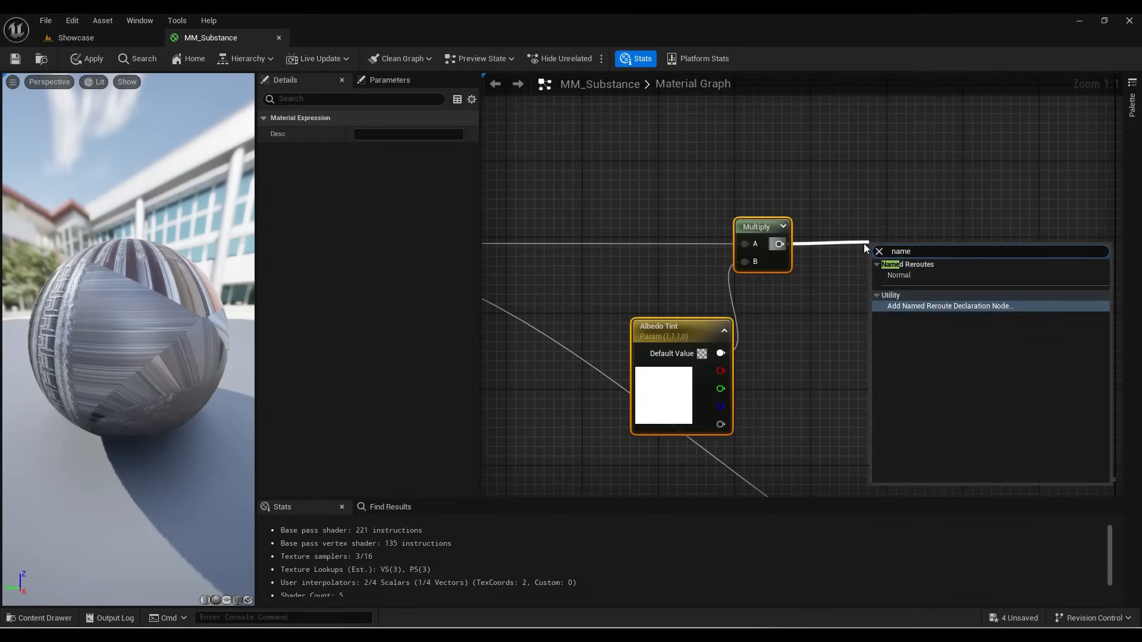
{"action": "key", "text": "Return"}
{"action": "type", "text": "Color"}
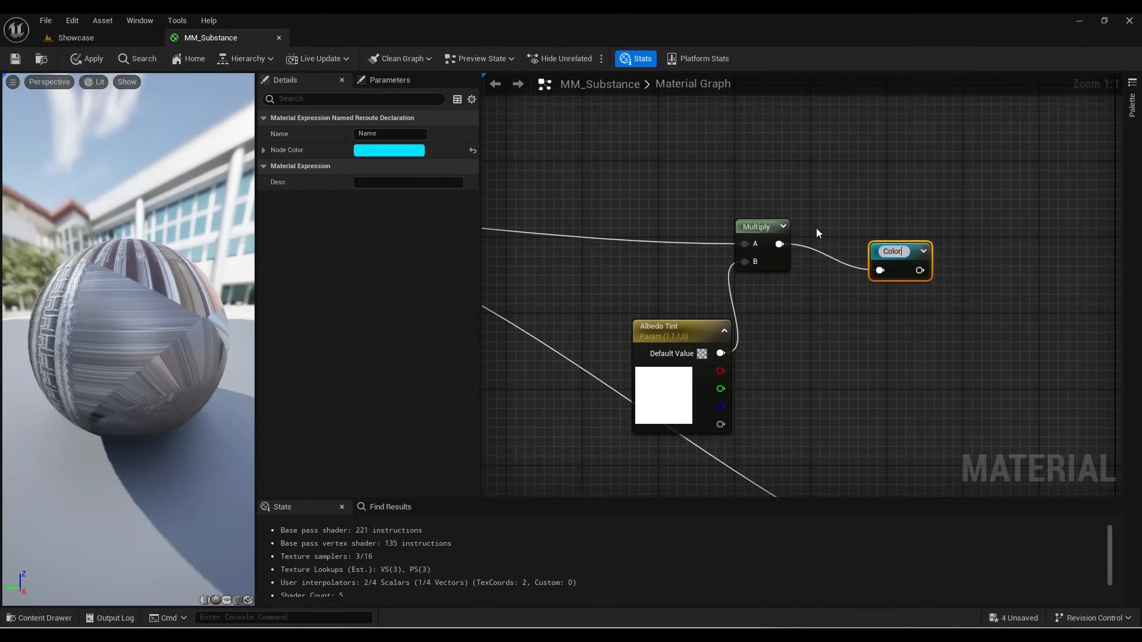
{"action": "key", "text": "Return"}
Step: Place a usage node of the Color named reroute beside the main material node and connect it to Base Color
{"action": "scroll", "coordinate": [887, 245], "scroll_direction": "down", "scroll_amount": 4}
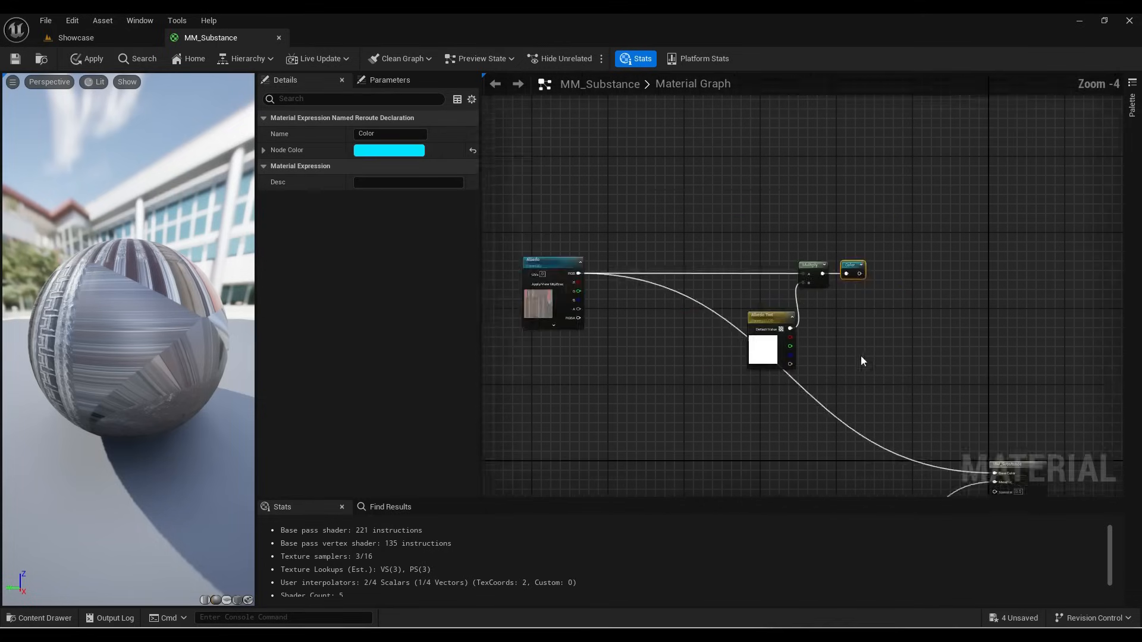
{"action": "right_click_drag", "start_coordinate": [861, 356], "coordinate": [810, 210]}
{"action": "scroll", "coordinate": [892, 292], "scroll_direction": "up", "scroll_amount": 4}
{"action": "key", "text": "ctrl+v"}
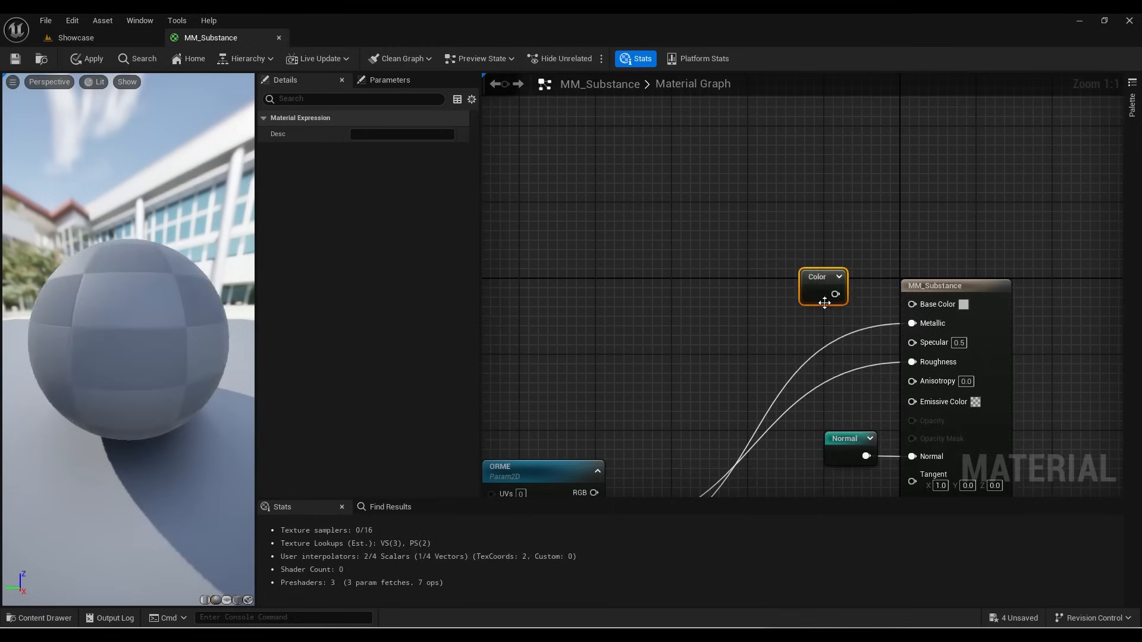
{"action": "left_click_drag", "start_coordinate": [836, 296], "coordinate": [912, 304]}
{"action": "left_click_drag", "start_coordinate": [815, 287], "coordinate": [837, 297]}
{"action": "scroll", "coordinate": [797, 313], "scroll_direction": "down", "scroll_amount": 3}
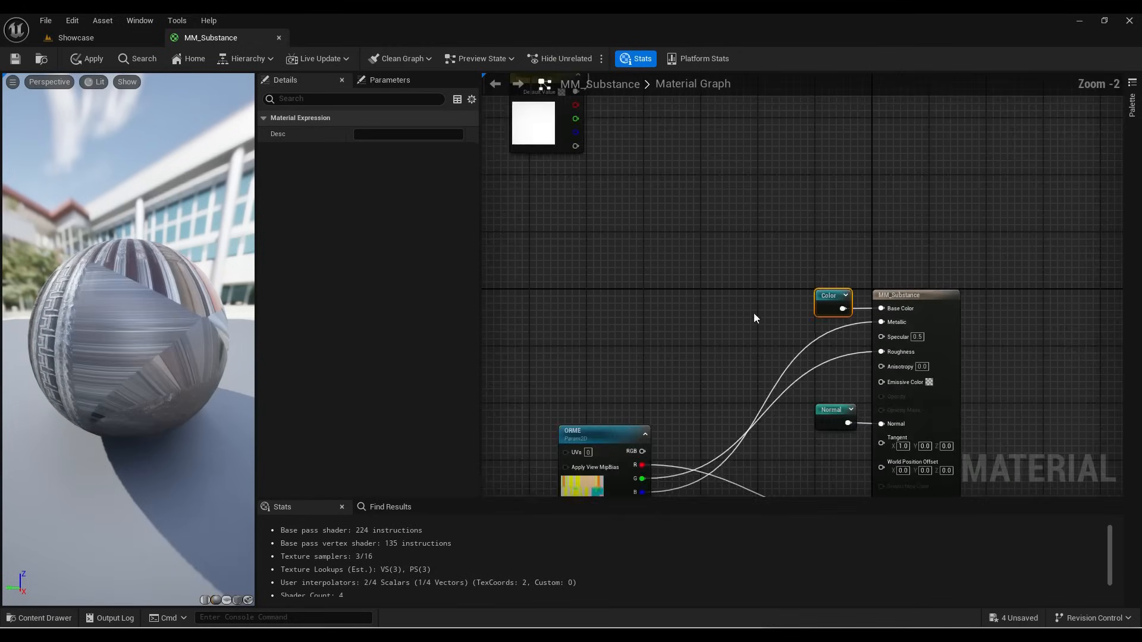
Step: Add a second Multiply node above the Albedo wire and connect Albedo's RGB output to its A input
{"action": "left_click", "coordinate": [754, 312]}
{"action": "scroll", "coordinate": [812, 301], "scroll_direction": "up", "scroll_amount": 3}
{"action": "right_click_drag", "start_coordinate": [812, 301], "coordinate": [779, 322]}
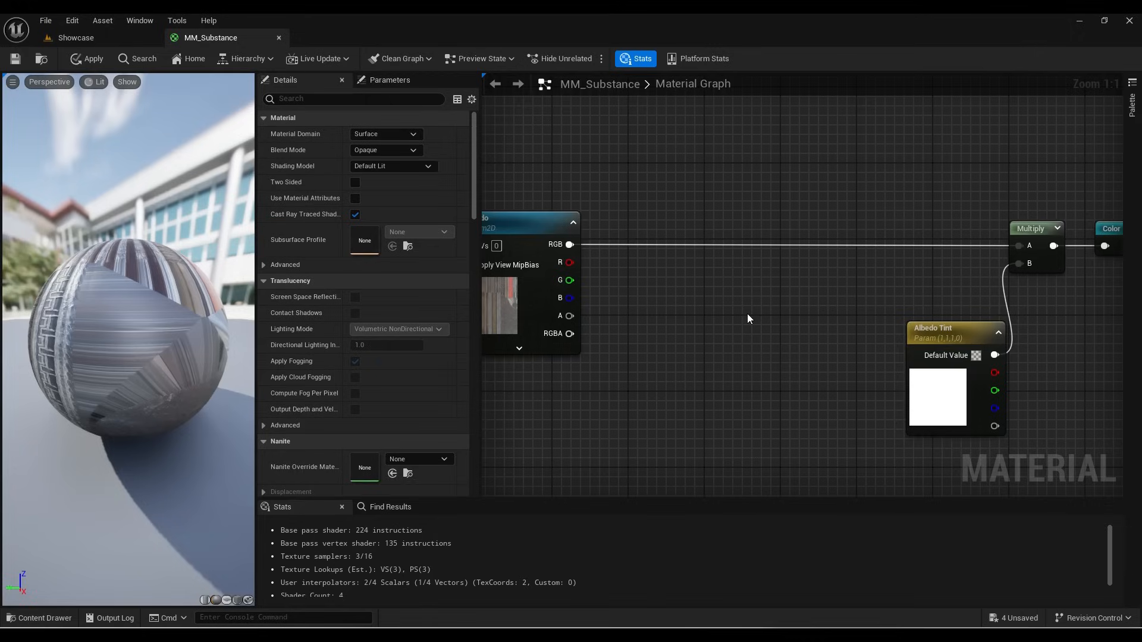
{"action": "right_click_drag", "start_coordinate": [747, 312], "coordinate": [756, 365]}
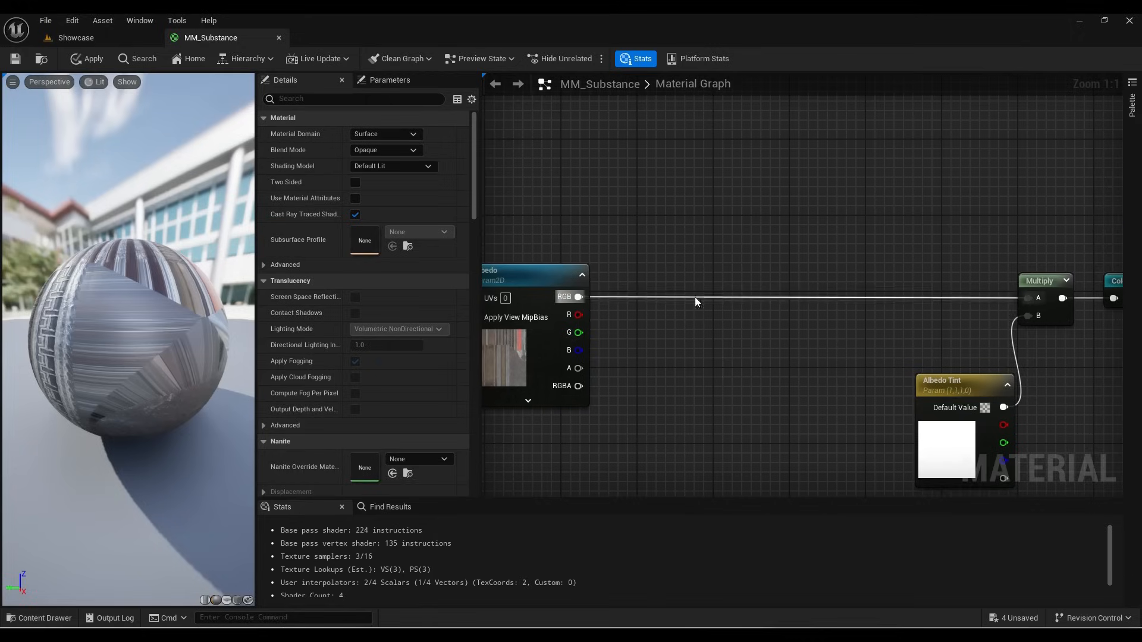
{"action": "left_click", "coordinate": [691, 239]}
{"action": "left_click_drag", "start_coordinate": [739, 240], "coordinate": [733, 207]}
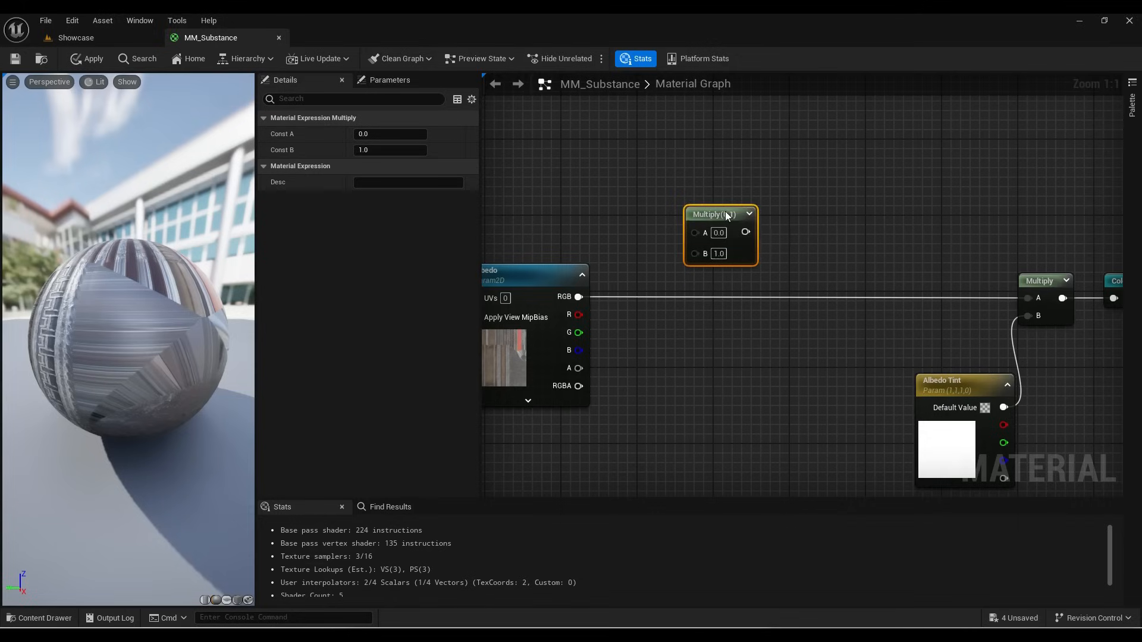
{"action": "left_click_drag", "start_coordinate": [578, 297], "coordinate": [694, 233]}
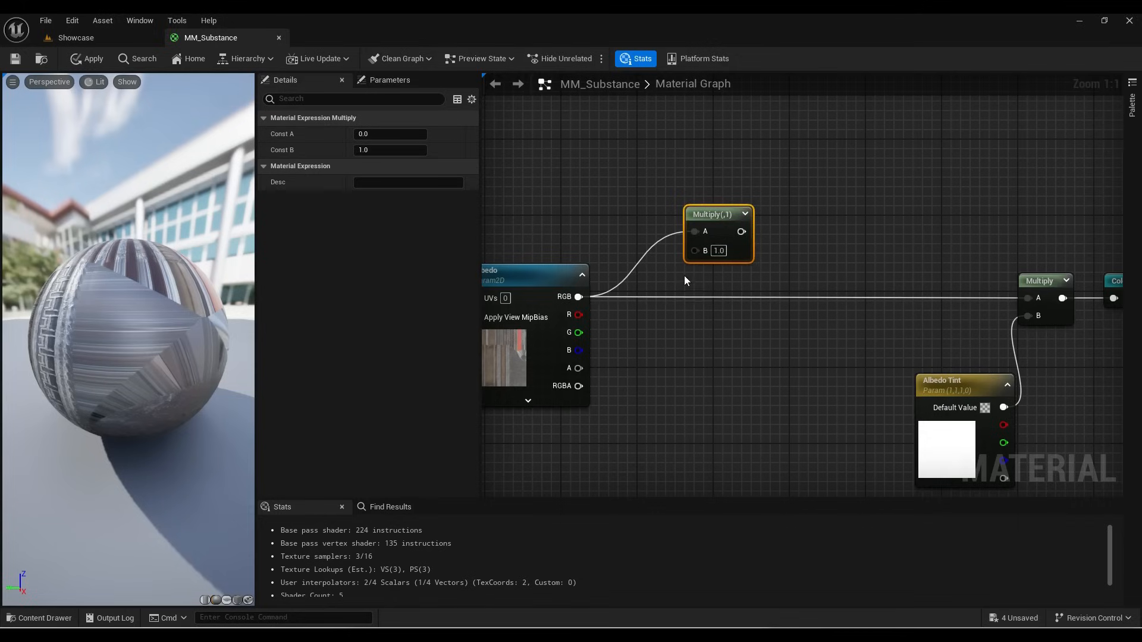
Step: Add a scalar parameter named Brightness with default value 1 and connect it to the second Multiply node's B input
{"action": "left_click", "coordinate": [533, 170]}
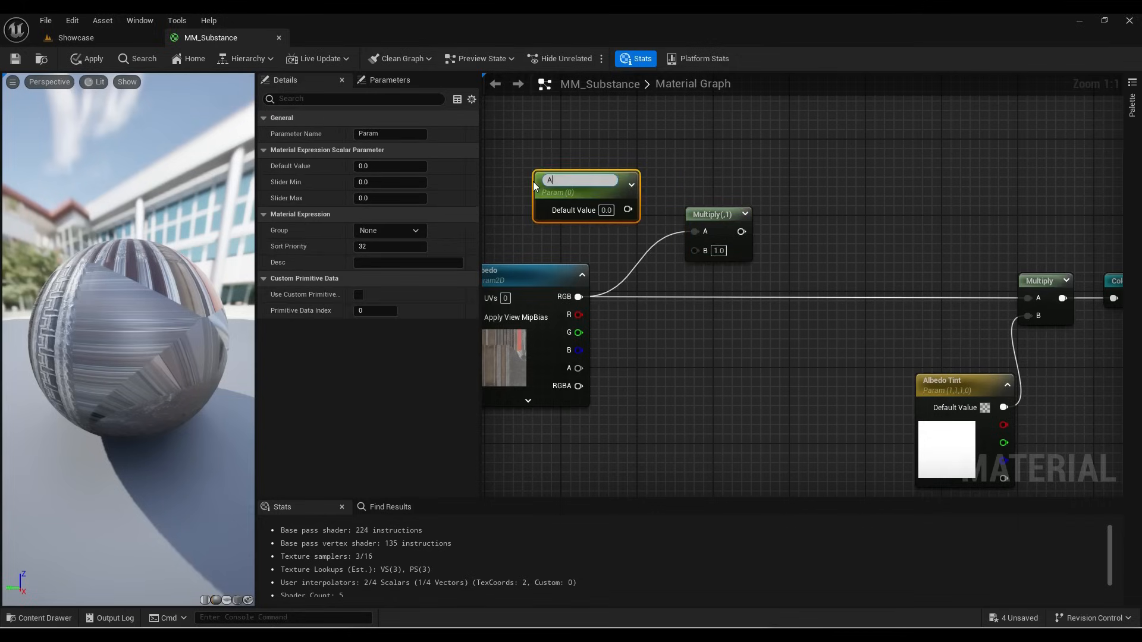
{"action": "type", "text": "Ale"}
{"action": "key", "text": "BackSpace"}
{"action": "type", "text": "bedo Brightness"}
{"action": "key", "text": "Return"}
{"action": "left_click", "coordinate": [607, 207]}
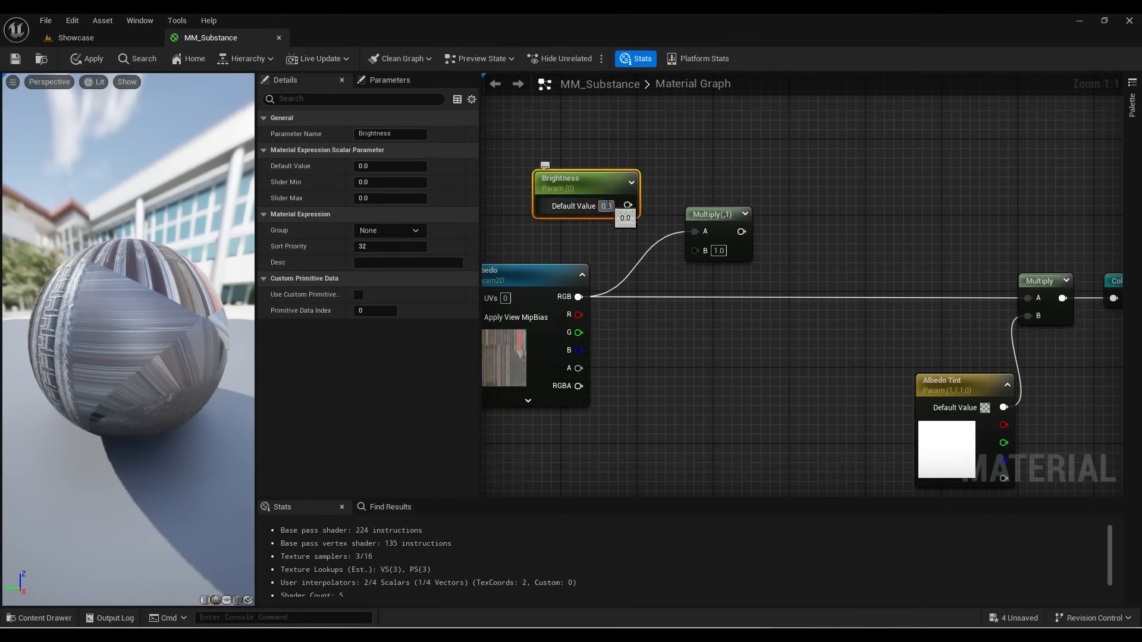
{"action": "type", "text": "1"}
{"action": "left_click", "coordinate": [616, 226]}
{"action": "left_click_drag", "start_coordinate": [627, 206], "coordinate": [694, 251]}
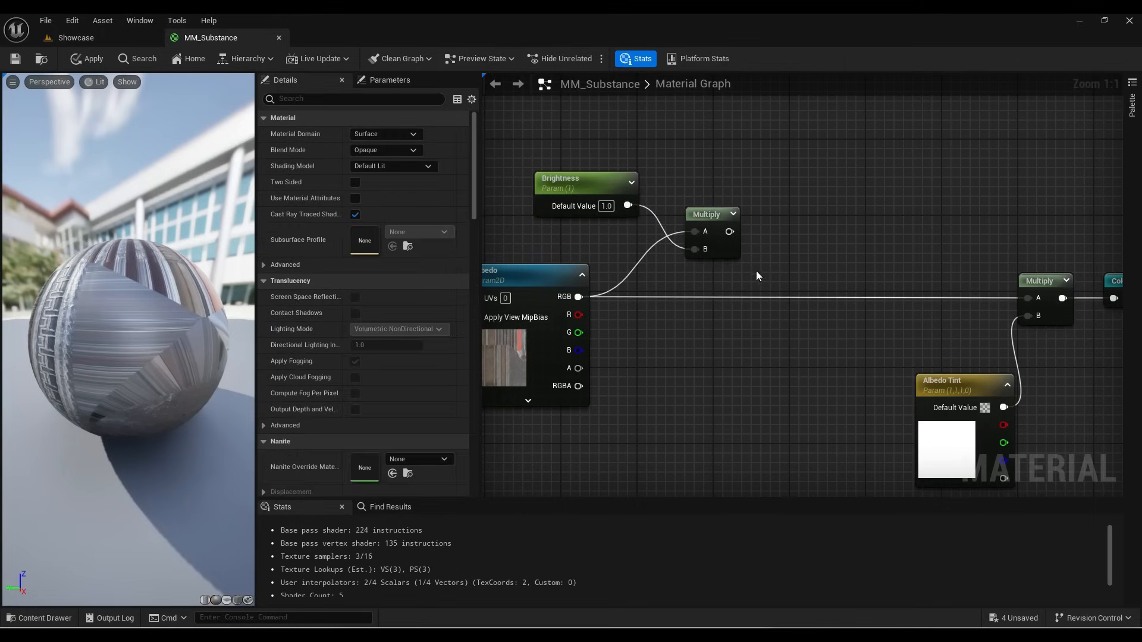
Step: Add a Power node after the brightness Multiply node and connect the Multiply output to its Base input
{"action": "right_click_drag", "start_coordinate": [755, 270], "coordinate": [725, 266]}
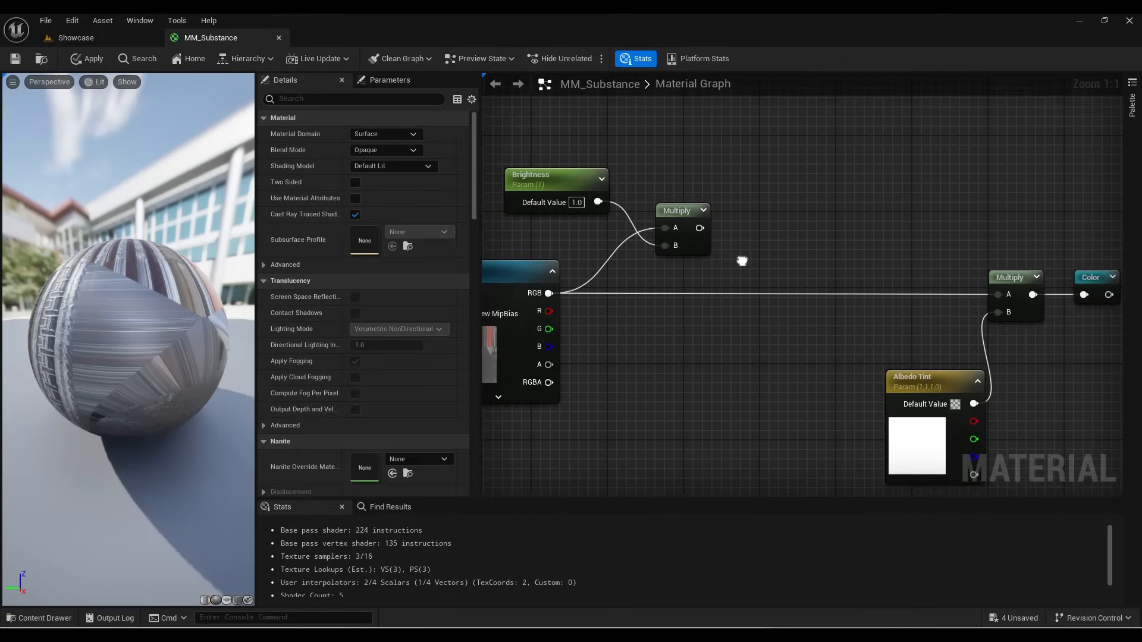
{"action": "right_click", "coordinate": [787, 204]}
{"action": "type", "text": "power"}
{"action": "left_click", "coordinate": [815, 238]}
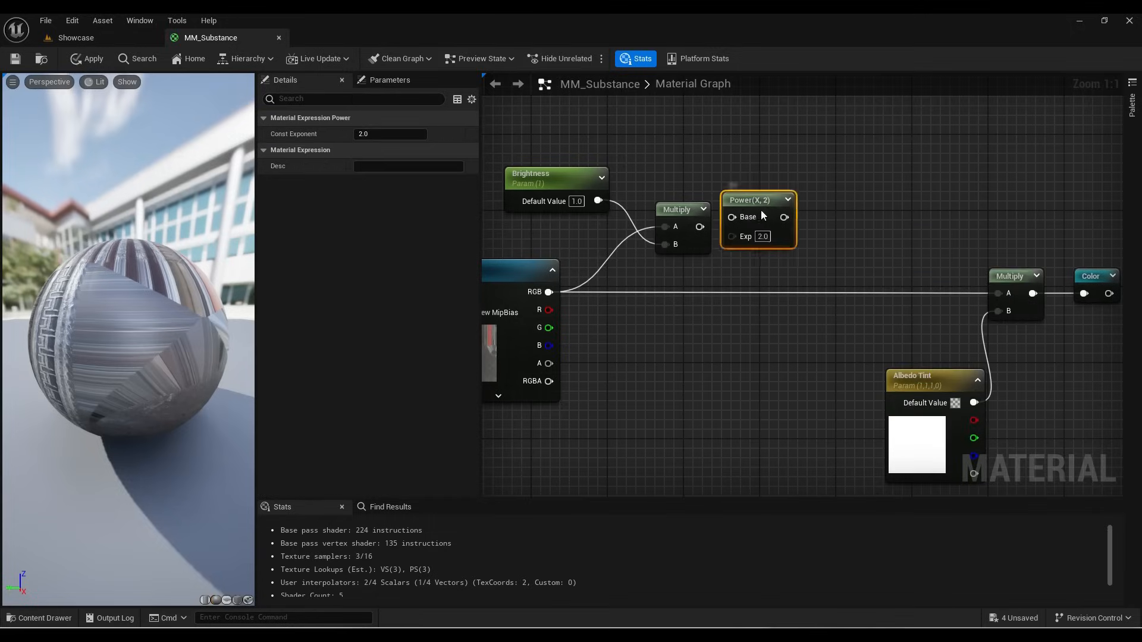
{"action": "left_click_drag", "start_coordinate": [761, 209], "coordinate": [699, 227]}
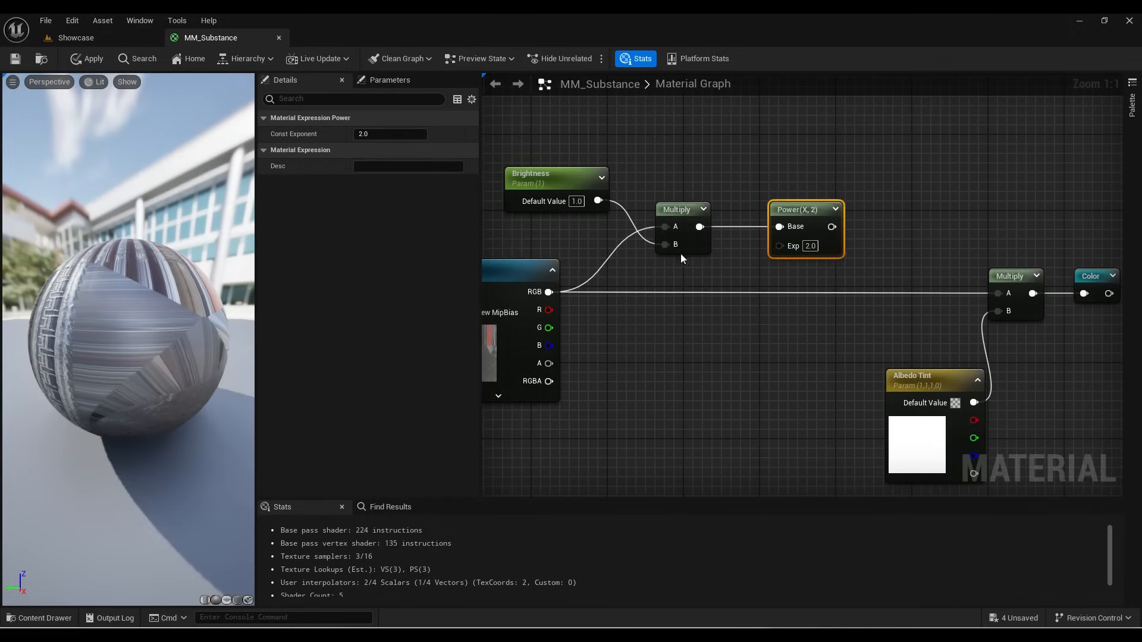
Step: Add a scalar parameter named Contrast with default value 1, connect it to Power's Exp input and place it below the Multiply node
{"action": "left_click", "coordinate": [673, 140]}
{"action": "type", "text": "Contrast"}
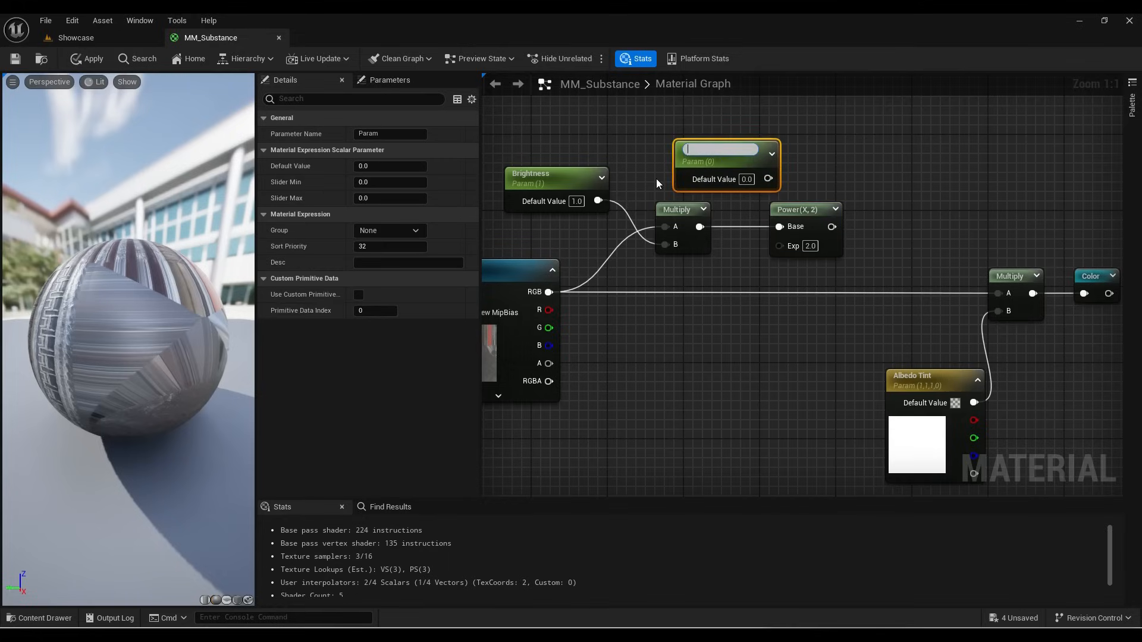
{"action": "key", "text": "Return"}
{"action": "left_click", "coordinate": [746, 175]}
{"action": "type", "text": "1"}
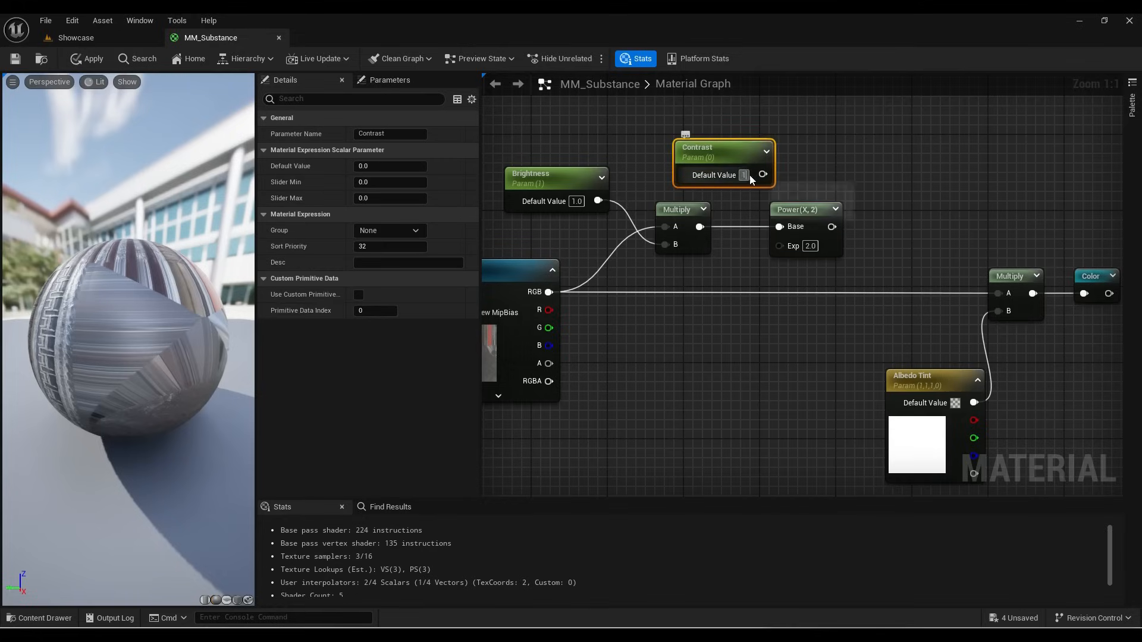
{"action": "left_click_drag", "start_coordinate": [765, 175], "coordinate": [779, 245]}
{"action": "left_click_drag", "start_coordinate": [746, 156], "coordinate": [713, 291]}
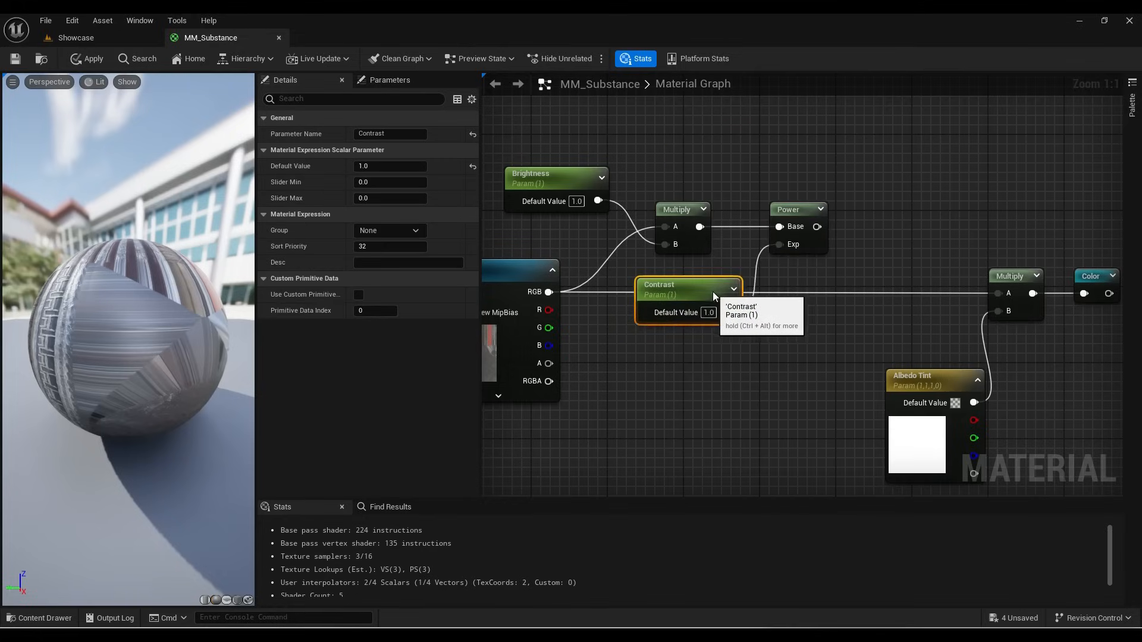
Step: Add a Desaturation node after the contrast Power node and connect Power's output to its first input
{"action": "right_click_drag", "start_coordinate": [855, 262], "coordinate": [774, 261]}
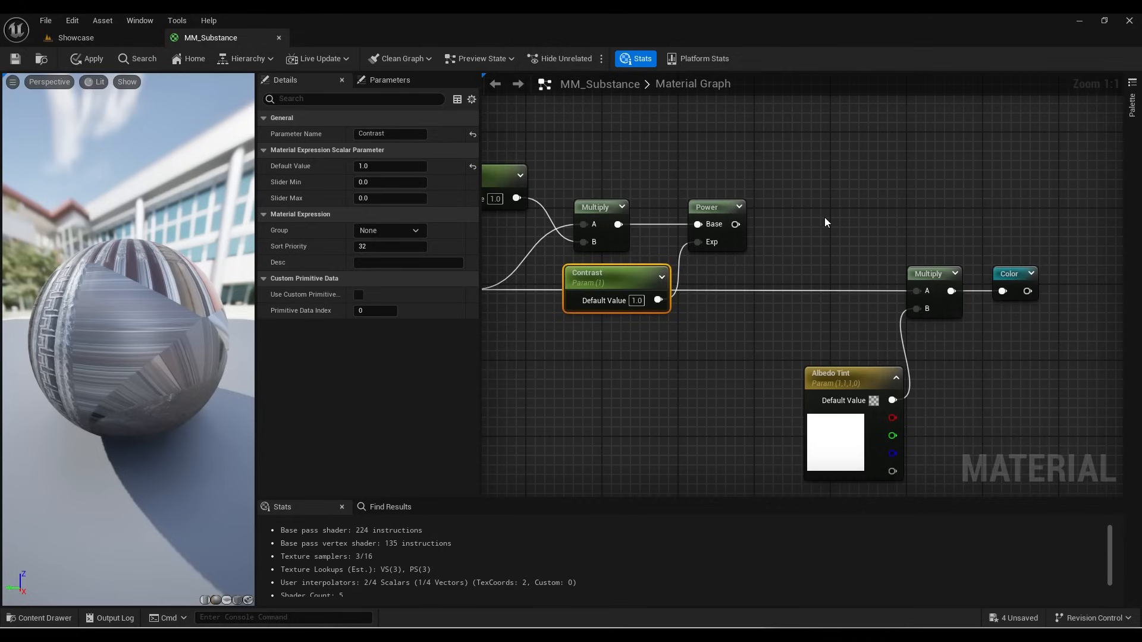
{"action": "right_click_drag", "start_coordinate": [855, 220], "coordinate": [762, 227]}
{"action": "right_click", "coordinate": [762, 227]}
{"action": "type", "text": "satu"}
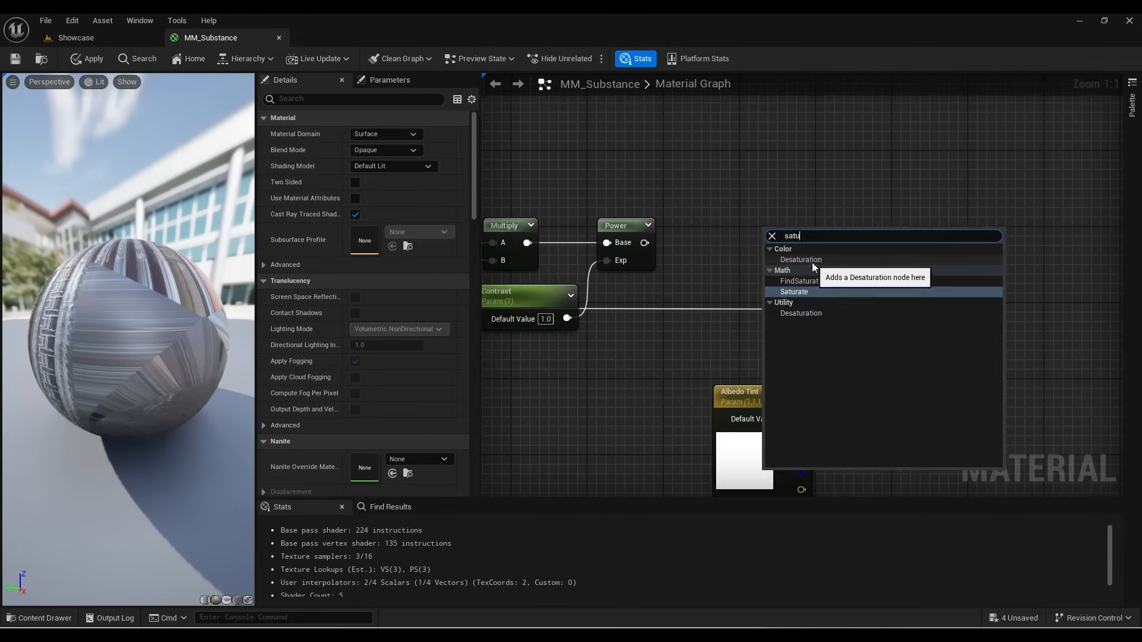
{"action": "left_click", "coordinate": [810, 263]}
{"action": "left_click_drag", "start_coordinate": [809, 263], "coordinate": [766, 257]}
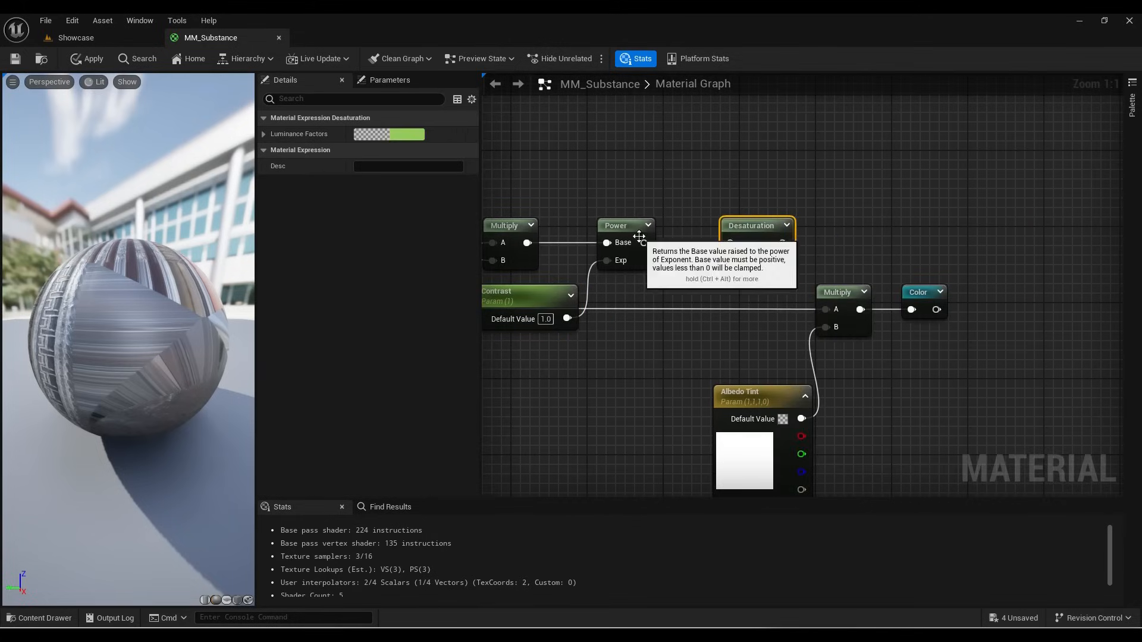
{"action": "left_click_drag", "start_coordinate": [644, 242], "coordinate": [733, 243]}
Step: Add a scalar parameter named Saturation with default value 1 above the Multiply and Power nodes
{"action": "right_click_drag", "start_coordinate": [757, 286], "coordinate": [908, 335]}
{"action": "key", "text": "s"}
{"action": "left_click", "coordinate": [658, 171]}
{"action": "type", "text": "sss"}
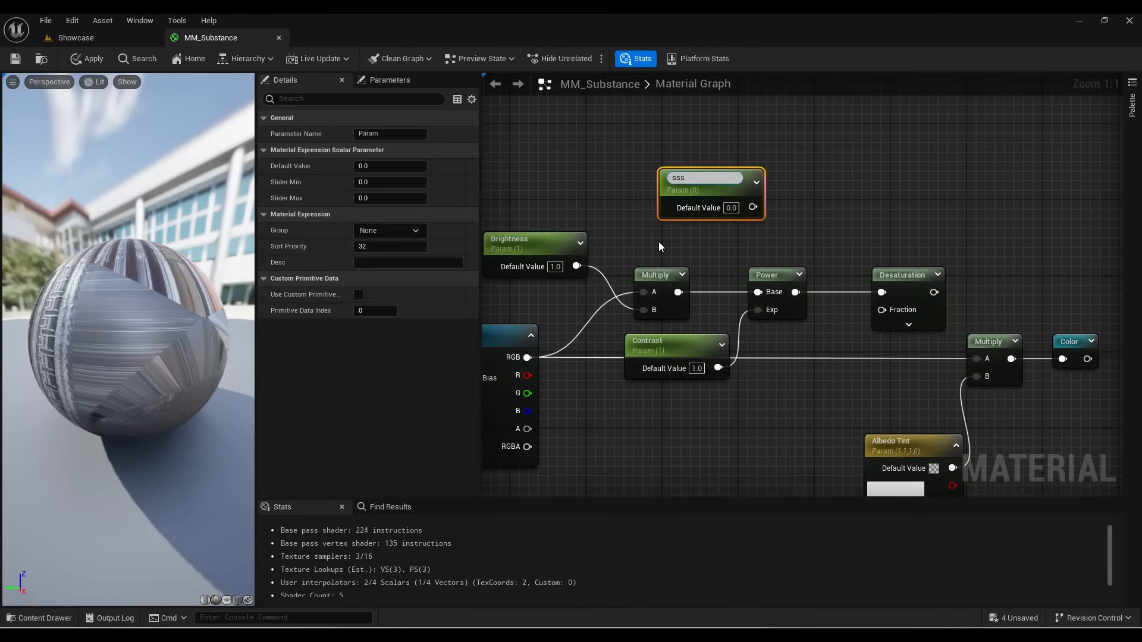
{"action": "key", "text": "BackSpace"}
{"action": "key", "text": "BackSpace"}
{"action": "key", "text": "BackSpace"}
{"action": "type", "text": "Saturation"}
{"action": "key", "text": "Return"}
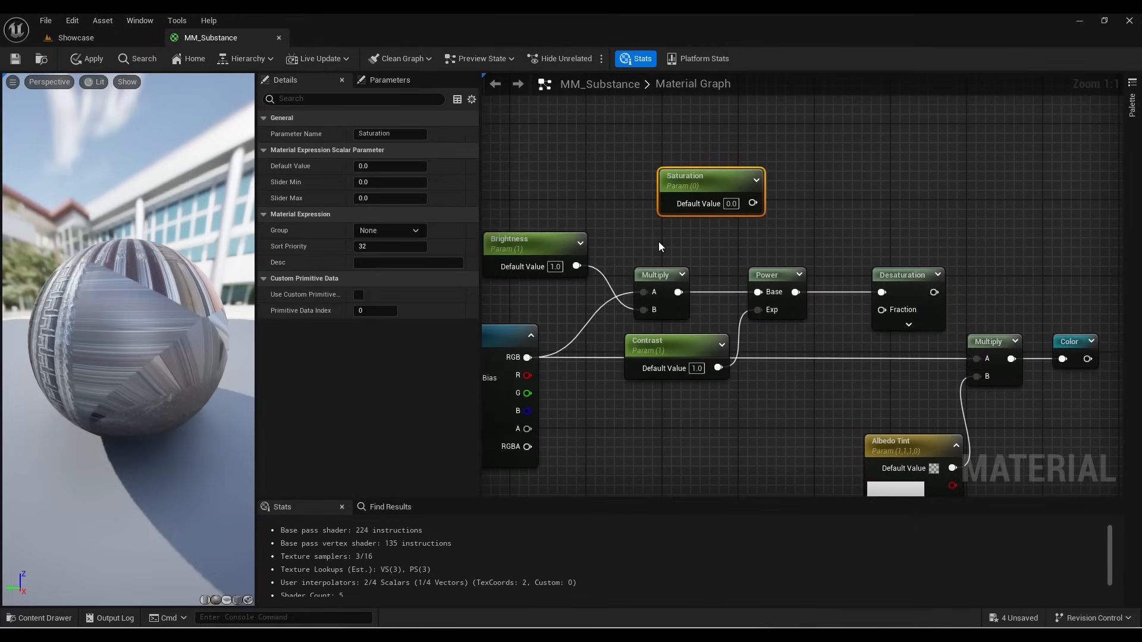
{"action": "left_click", "coordinate": [731, 203]}
{"action": "type", "text": "1"}
{"action": "left_click", "coordinate": [772, 220]}
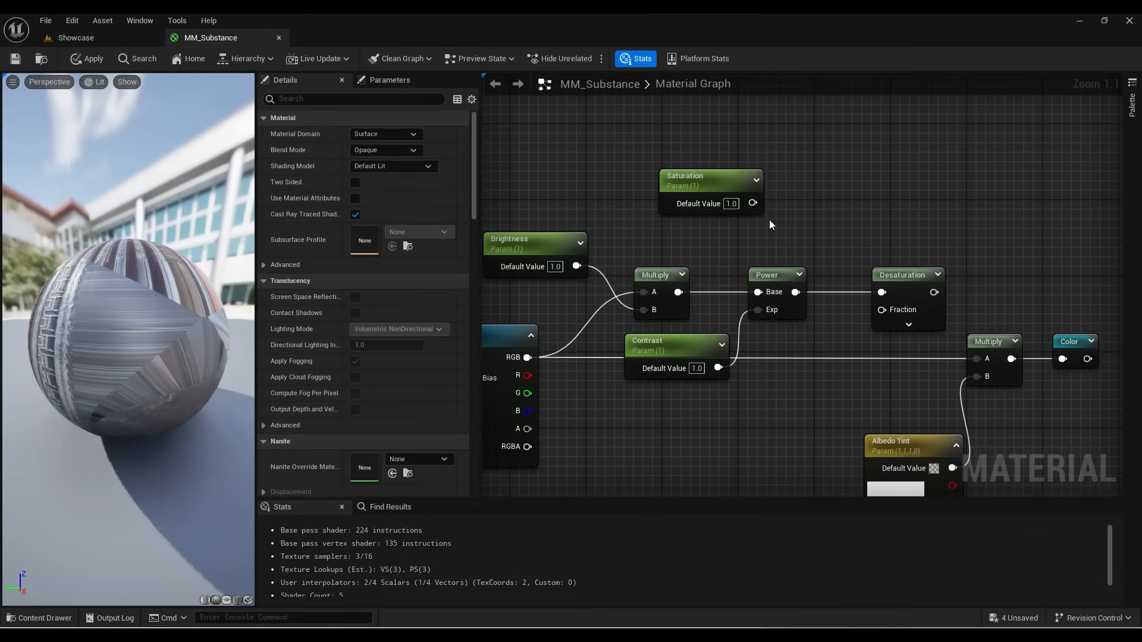
Step: Route Saturation through a OneMinus node into Desaturation's Fraction input, and connect Desaturation's output to the tint Multiply's A input
{"action": "left_click_drag", "start_coordinate": [752, 203], "coordinate": [881, 309]}
{"action": "type", "text": "one"}
{"action": "key", "text": "Return"}
{"action": "left_click_drag", "start_coordinate": [860, 217], "coordinate": [808, 185]}
{"action": "left_click_drag", "start_coordinate": [853, 223], "coordinate": [897, 290]}
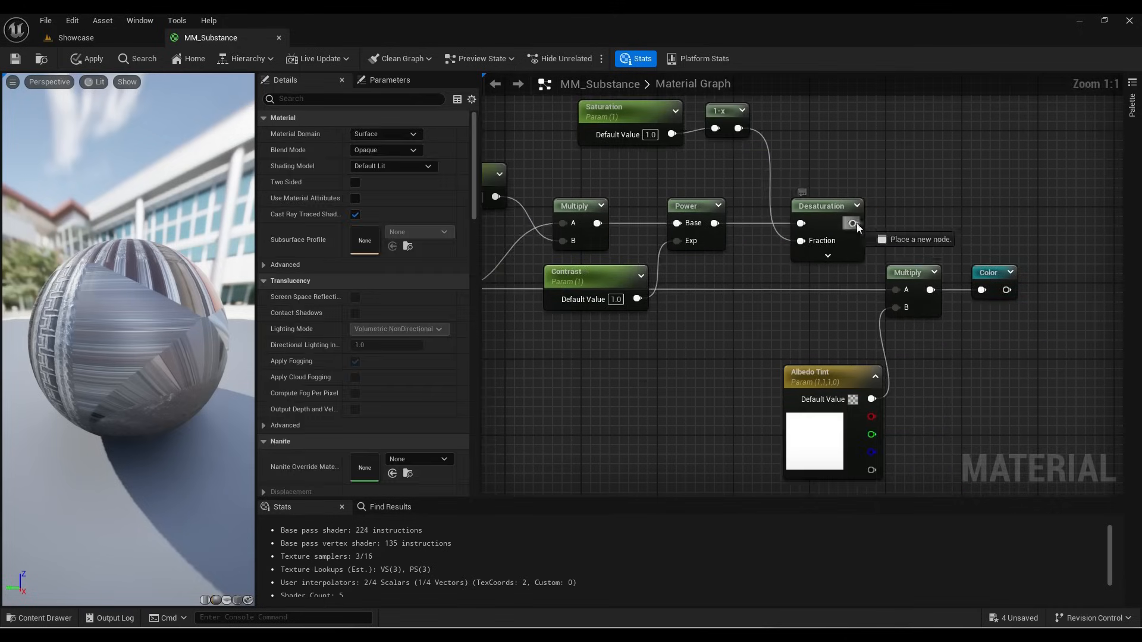
Step: Examine the albedo adjustment chain from the Albedo texture through the Color reroute to the material's Base Color input
{"action": "right_click_drag", "start_coordinate": [543, 209], "coordinate": [616, 215]}
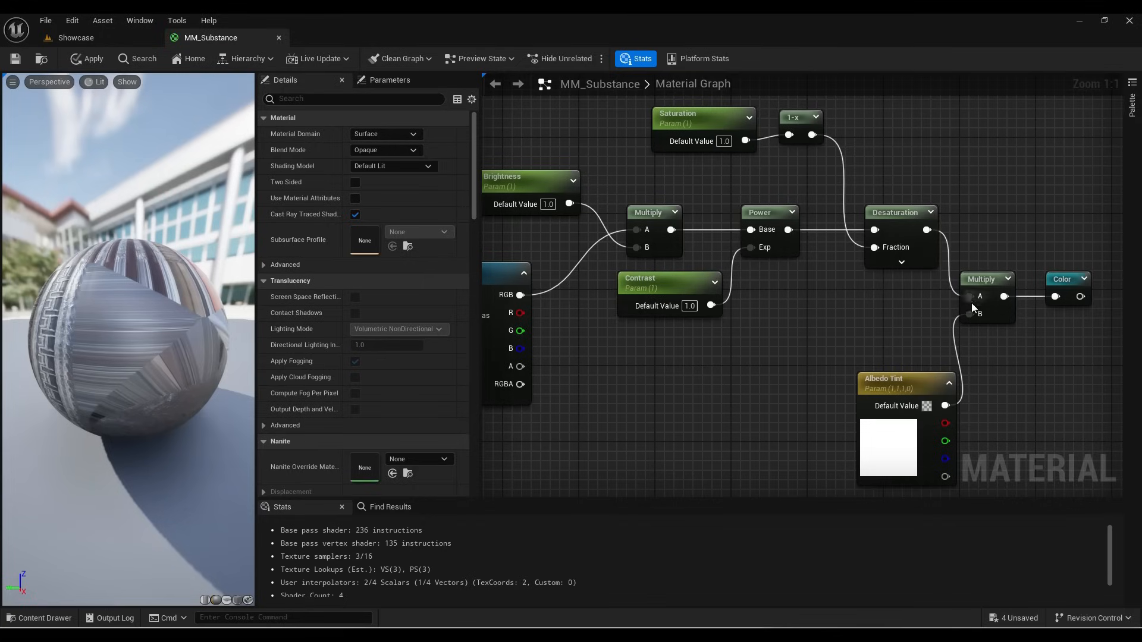
{"action": "scroll", "coordinate": [971, 302], "scroll_direction": "down", "scroll_amount": 2}
{"action": "right_click_drag", "start_coordinate": [933, 310], "coordinate": [747, 256]}
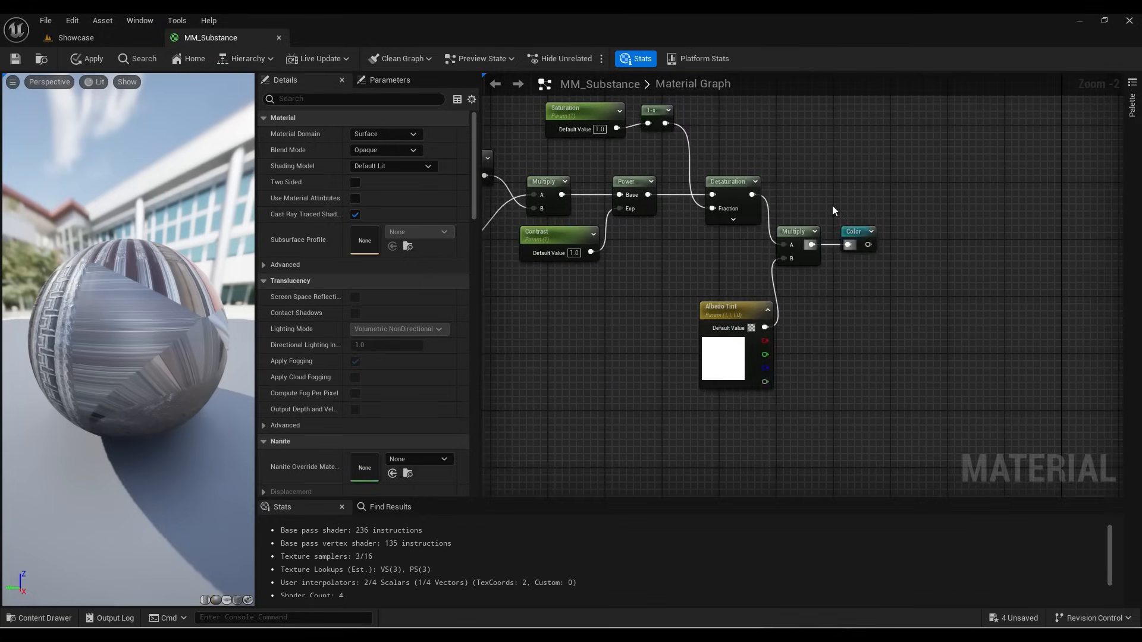
{"action": "scroll", "coordinate": [847, 230], "scroll_direction": "down", "scroll_amount": 3}
{"action": "scroll", "coordinate": [995, 426], "scroll_direction": "up", "scroll_amount": 5}
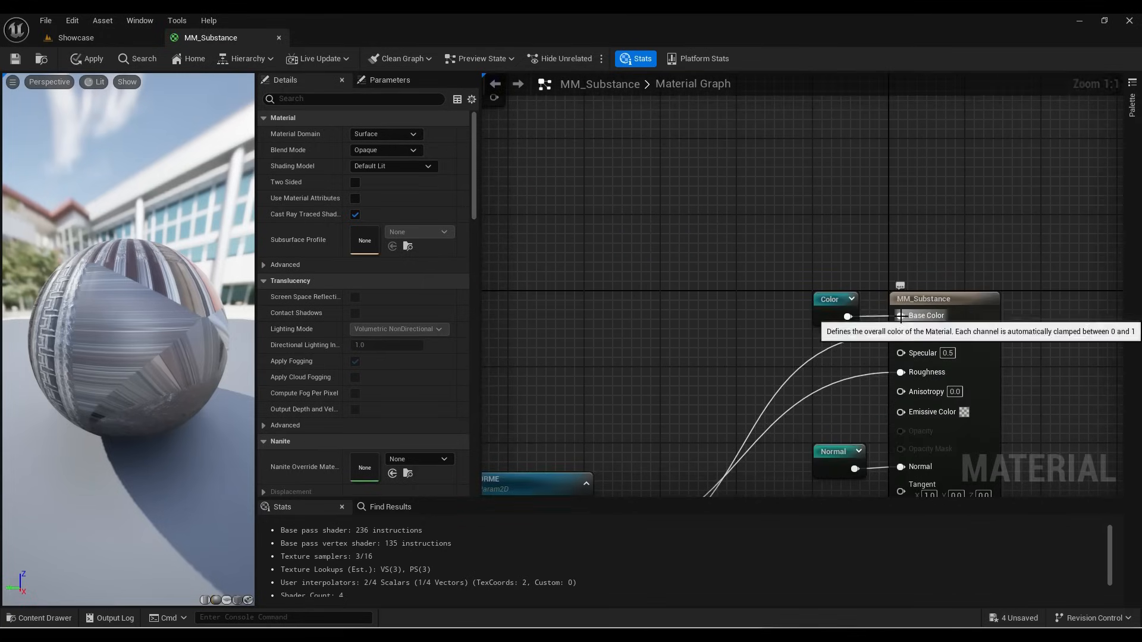
{"action": "scroll", "coordinate": [906, 315], "scroll_direction": "down", "scroll_amount": 6}
{"action": "scroll", "coordinate": [714, 208], "scroll_direction": "up", "scroll_amount": 3}
{"action": "right_click_drag", "start_coordinate": [714, 208], "coordinate": [747, 291]}
{"action": "scroll", "coordinate": [748, 291], "scroll_direction": "up", "scroll_amount": 2}
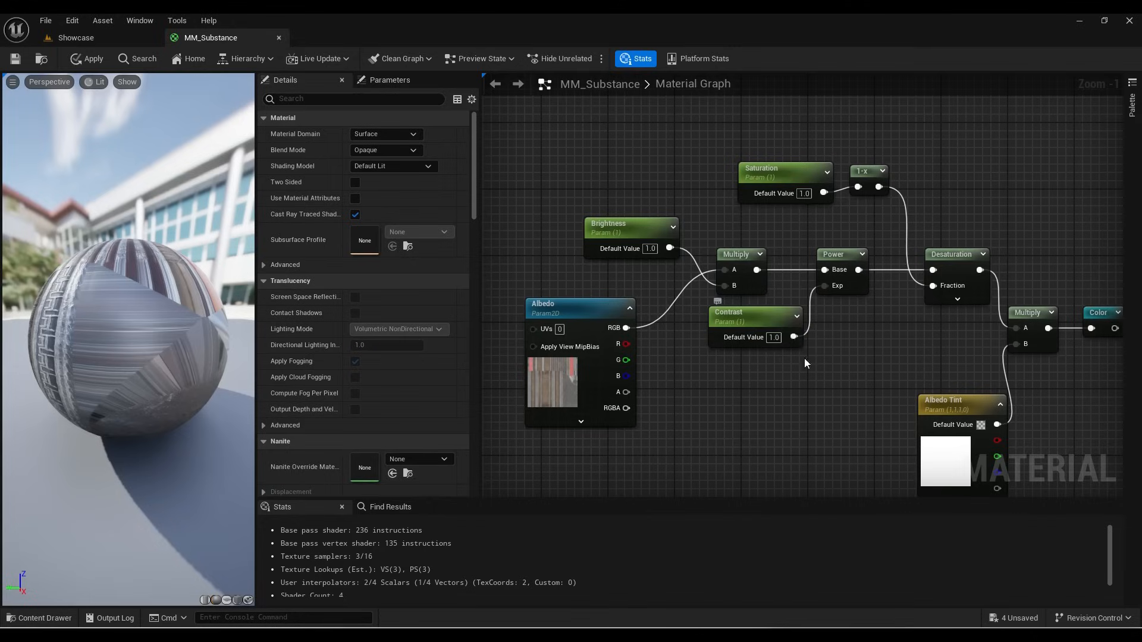
{"action": "right_click_drag", "start_coordinate": [804, 358], "coordinate": [814, 378]}
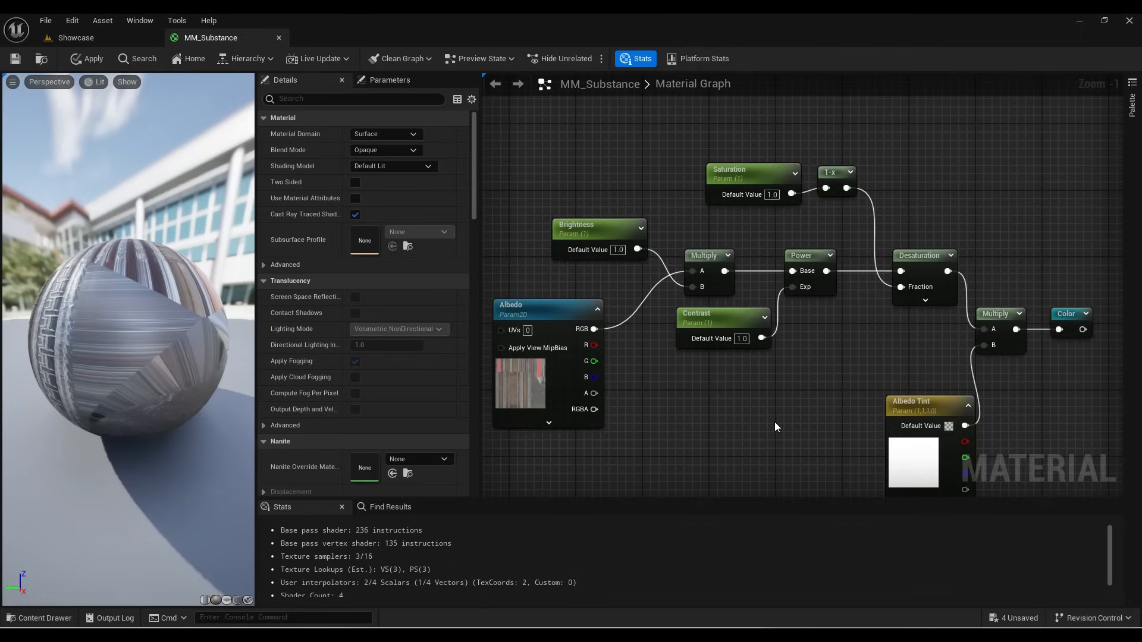
{"action": "right_click_drag", "start_coordinate": [690, 393], "coordinate": [716, 366]}
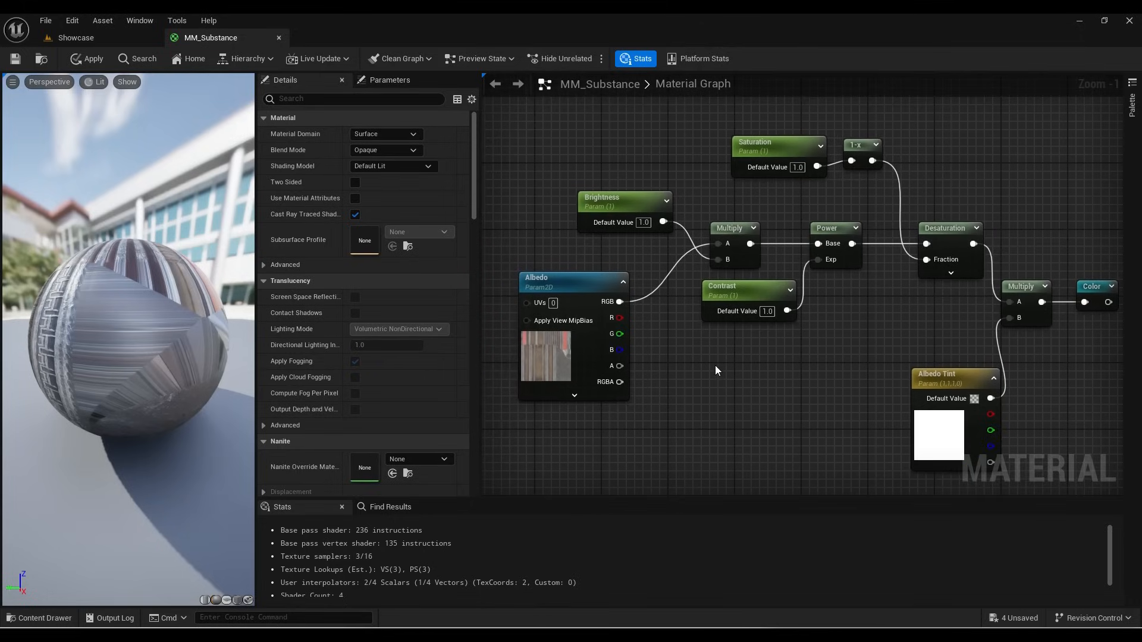
Step: Add a vector parameter named Color Control in the empty area below the Contrast parameter
{"action": "left_click", "coordinate": [702, 365]}
{"action": "type", "text": "vv"}
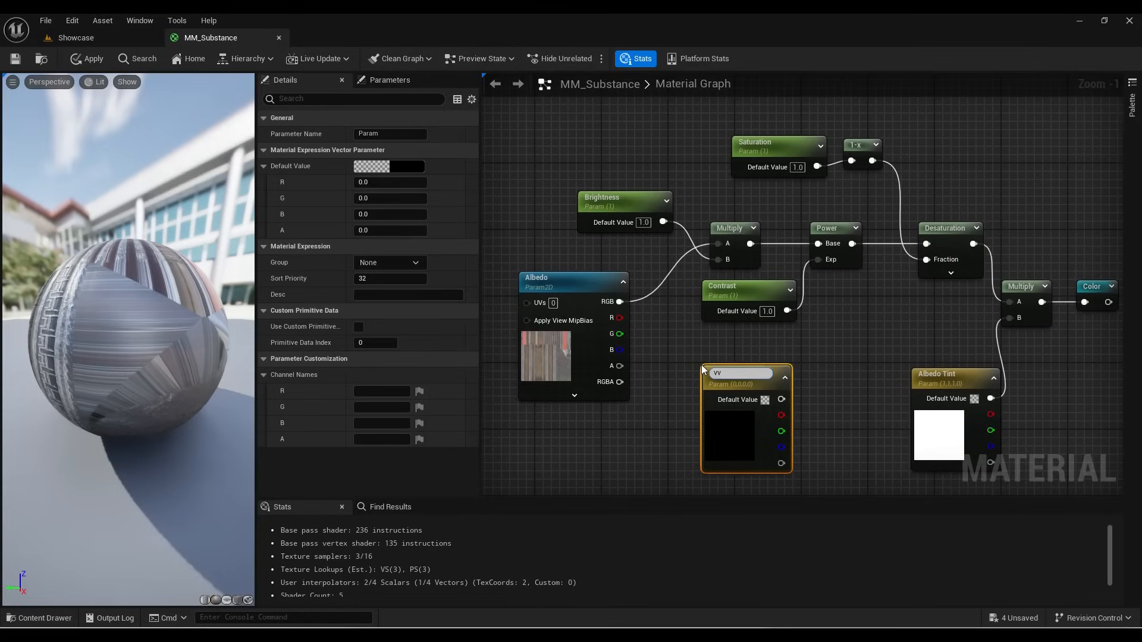
{"action": "key", "text": "BackSpace"}
{"action": "key", "text": "BackSpace"}
{"action": "type", "text": "Color Control"}
{"action": "key", "text": "Return"}
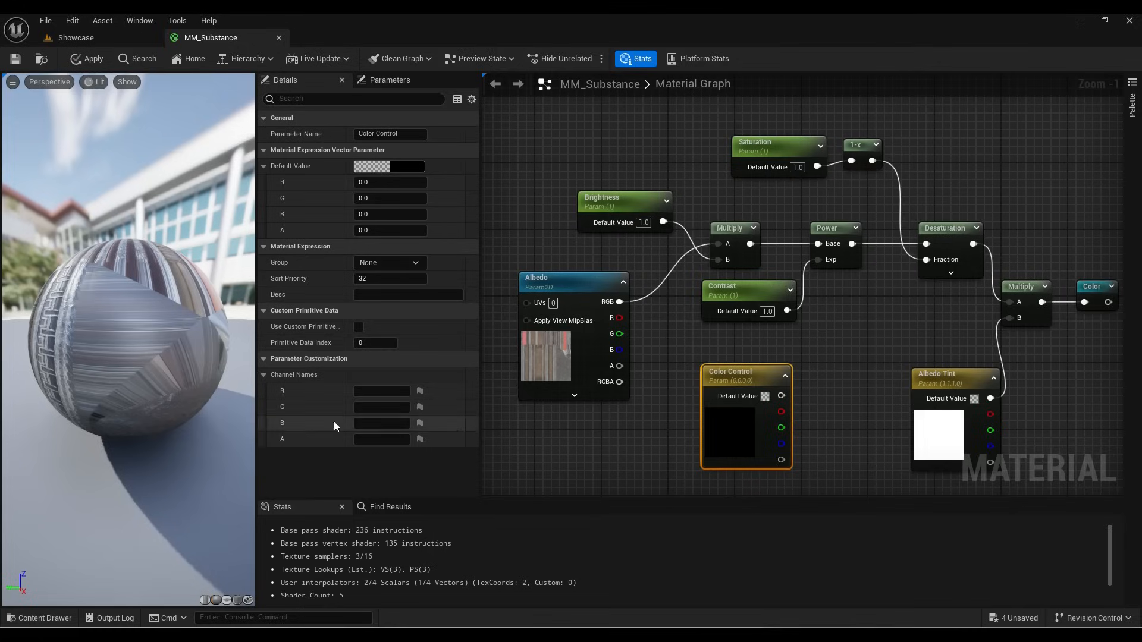
Step: Name Color Control's R channel Brightness with default 1, and use it to replace the Brightness scalar on the first Multiply's B input
{"action": "left_click", "coordinate": [381, 390]}
{"action": "type", "text": "Brightness"}
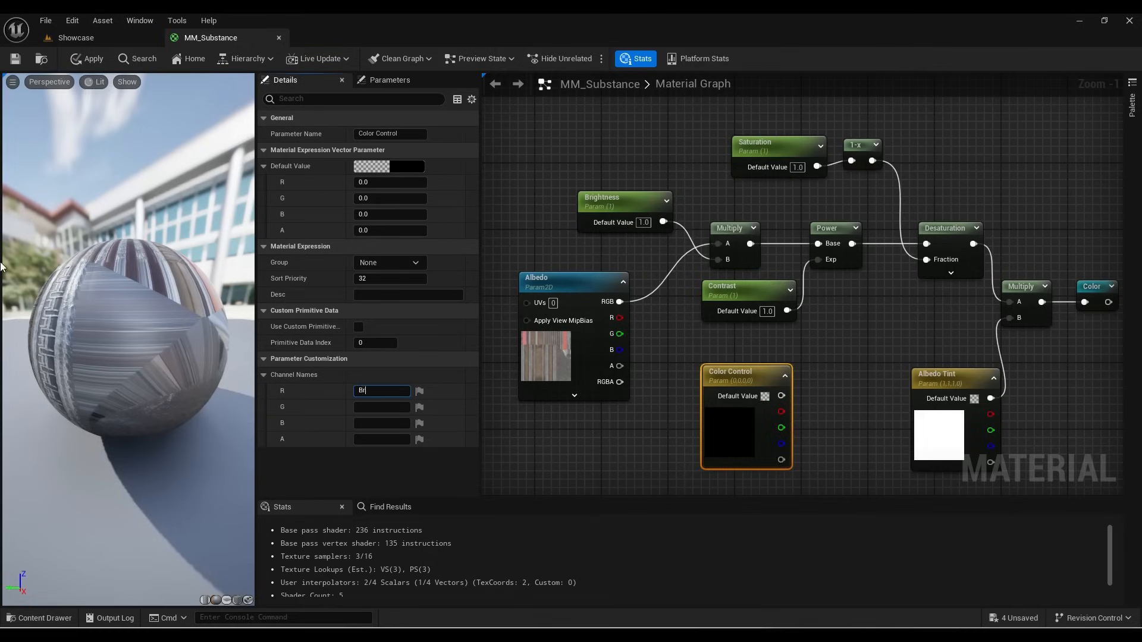
{"action": "key", "text": "Return"}
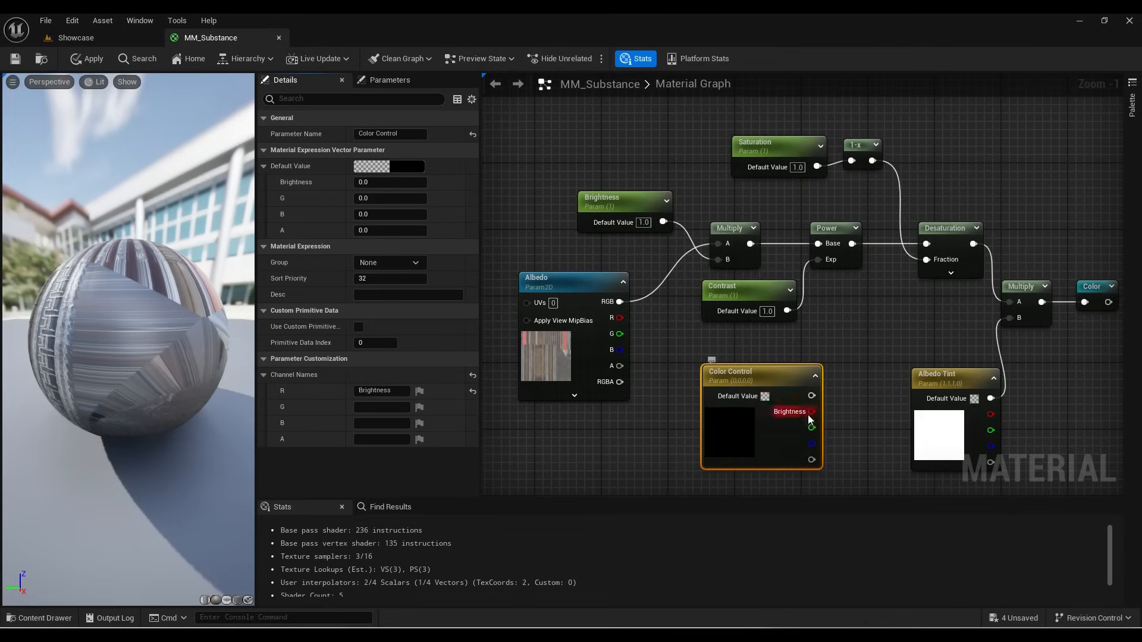
{"action": "left_click", "coordinate": [371, 186]}
{"action": "type", "text": "1"}
{"action": "key", "text": "Return"}
{"action": "left_click_drag", "start_coordinate": [812, 412], "coordinate": [717, 259]}
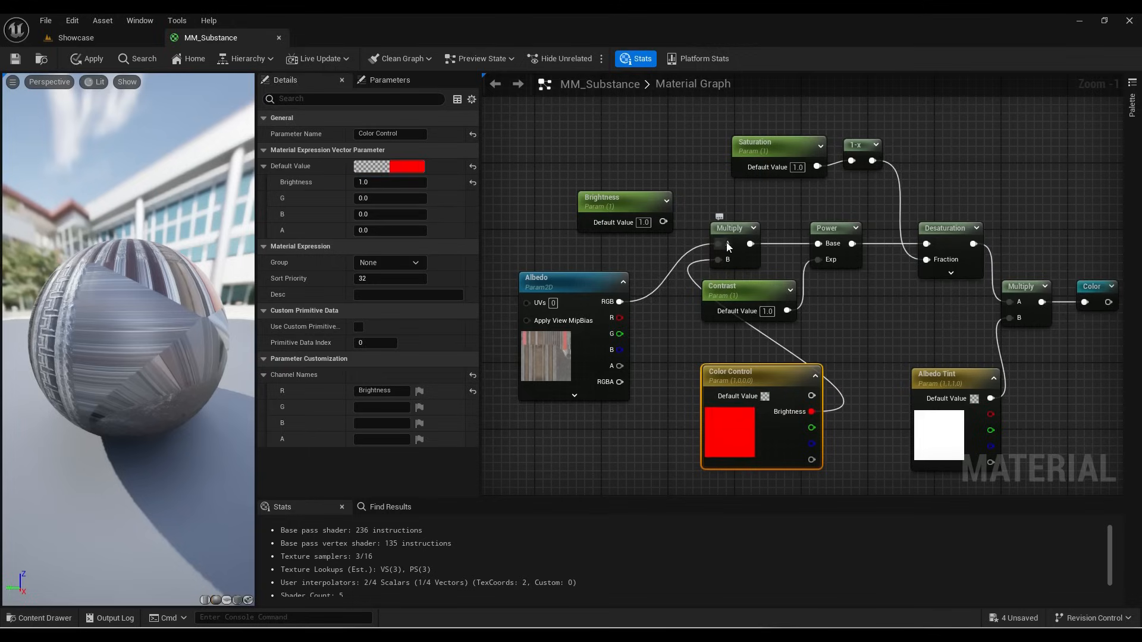
{"action": "left_click", "coordinate": [597, 208]}
{"action": "key", "text": "Delete"}
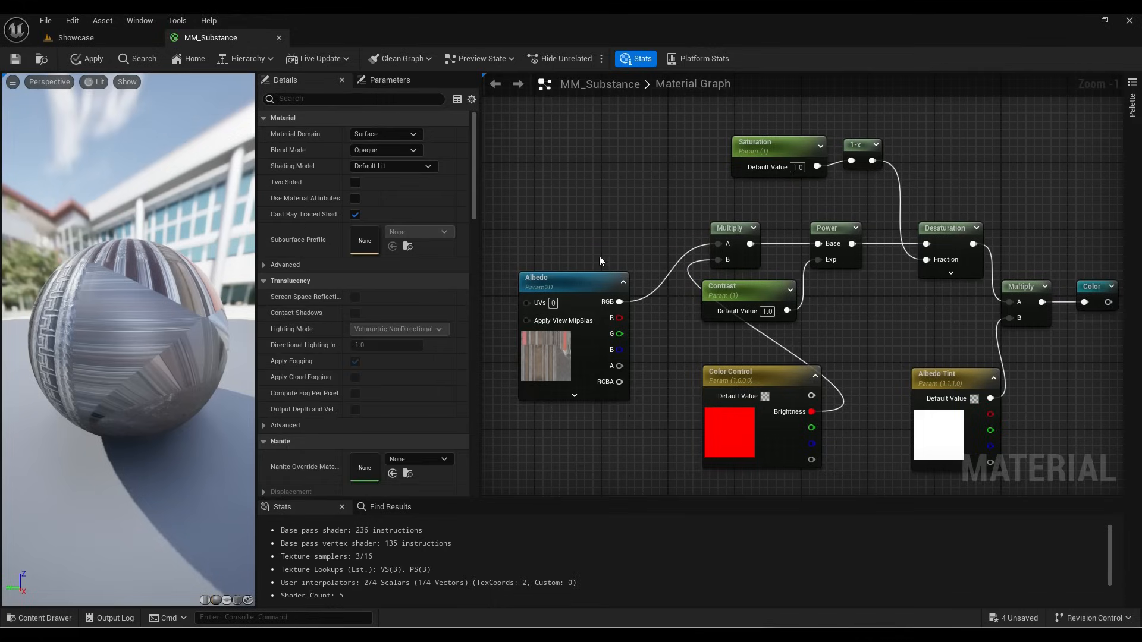
Step: Name Color Control's G channel Contrast with default 1, and use it to replace the Contrast scalar on Power's Exp input
{"action": "left_click", "coordinate": [717, 443]}
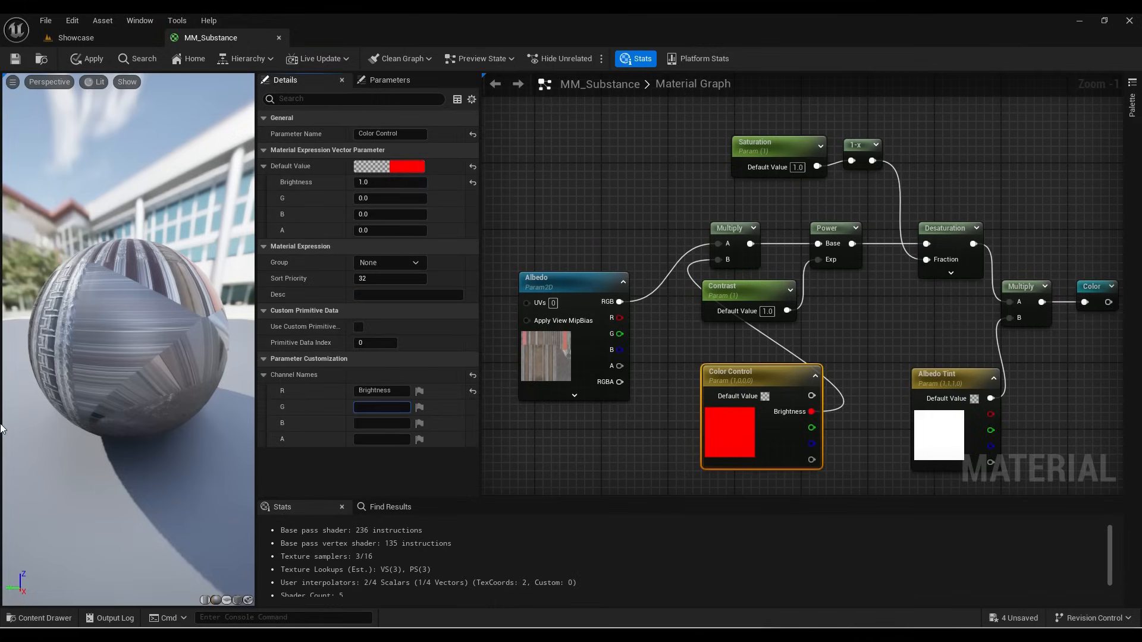
{"action": "type", "text": "Contrast"}
{"action": "key", "text": "Return"}
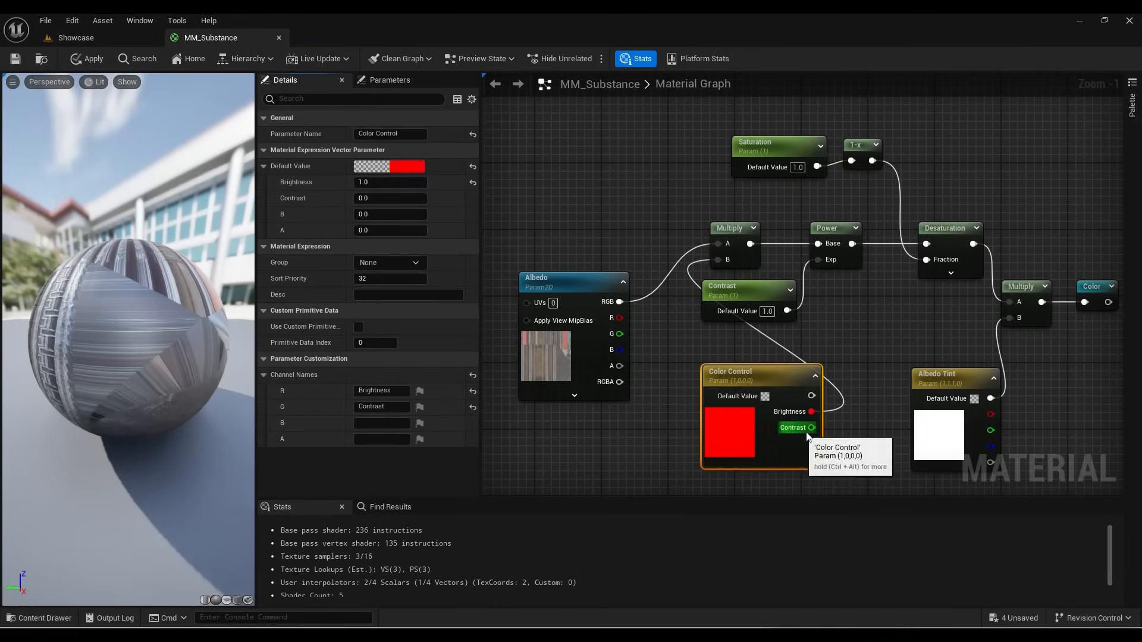
{"action": "left_click", "coordinate": [390, 198]}
{"action": "type", "text": "1"}
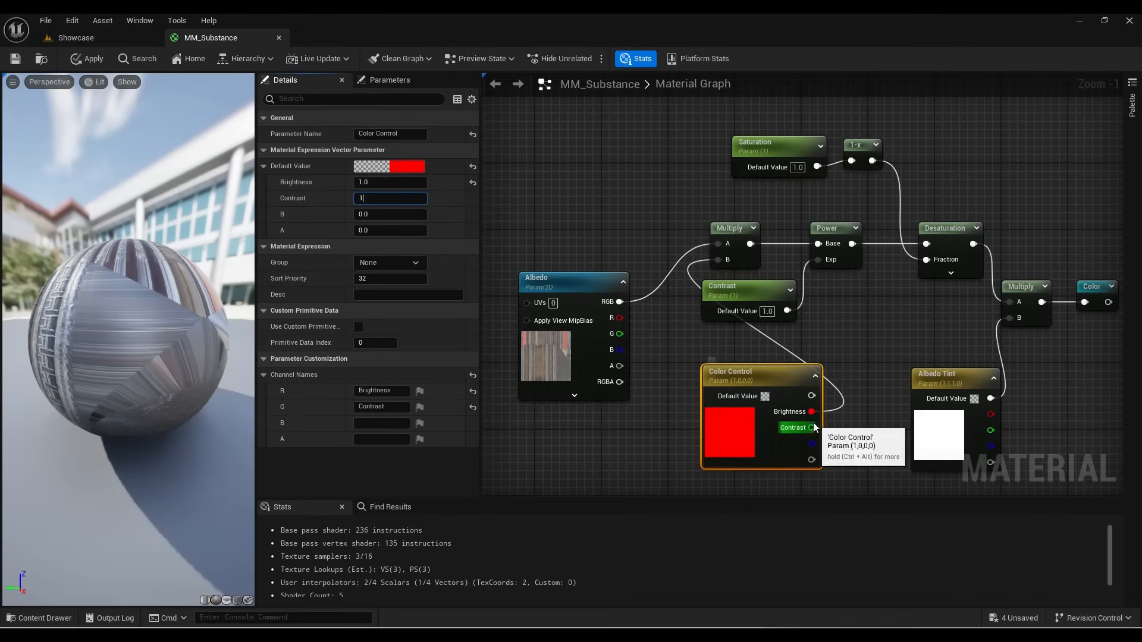
{"action": "key", "text": "Return"}
{"action": "left_click", "coordinate": [757, 310]}
{"action": "key", "text": "Delete"}
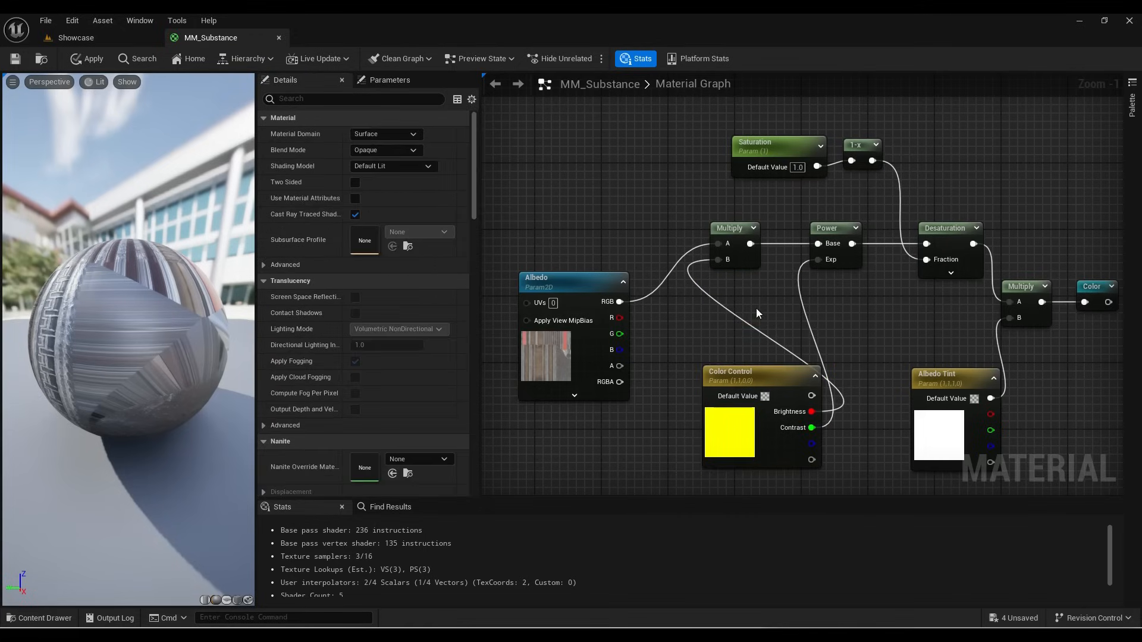
Step: Name Color Control's B channel Saturation, and use it to replace the Saturation scalar as the OneMinus node's input
{"action": "left_click", "coordinate": [752, 431]}
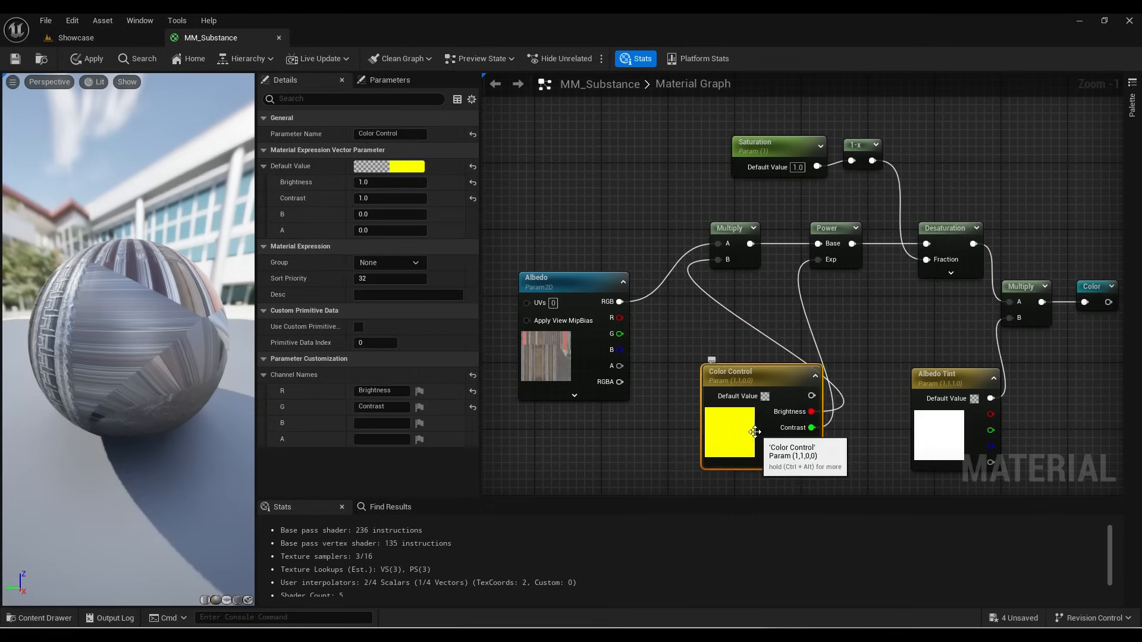
{"action": "left_click", "coordinate": [371, 424]}
{"action": "type", "text": "Saturation"}
{"action": "key", "text": "Return"}
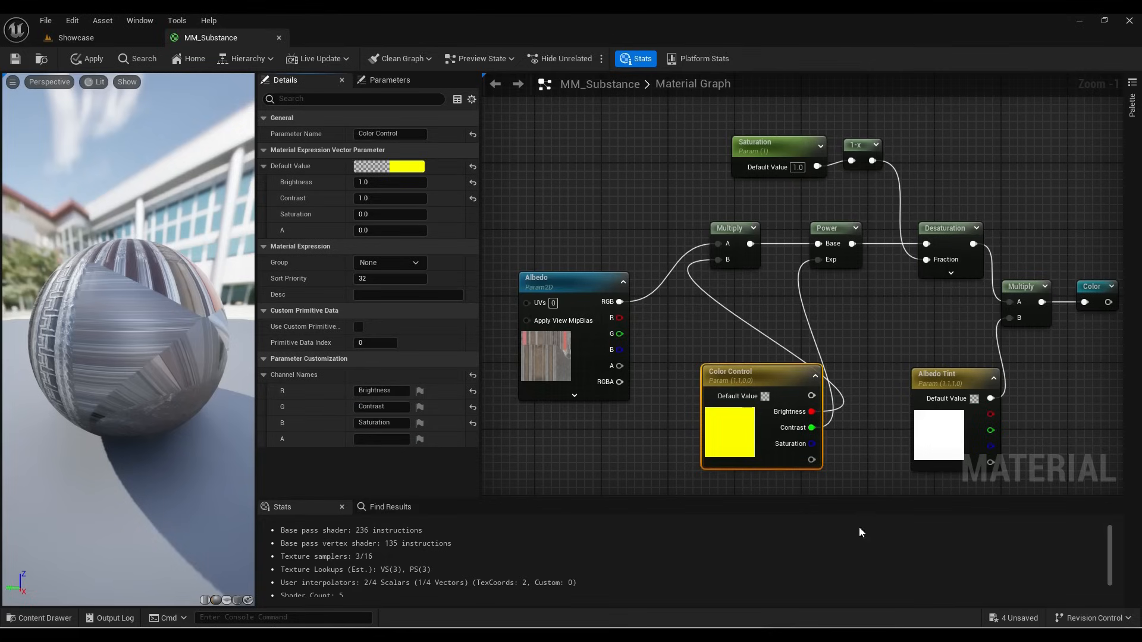
{"action": "left_click_drag", "start_coordinate": [811, 443], "coordinate": [871, 362]}
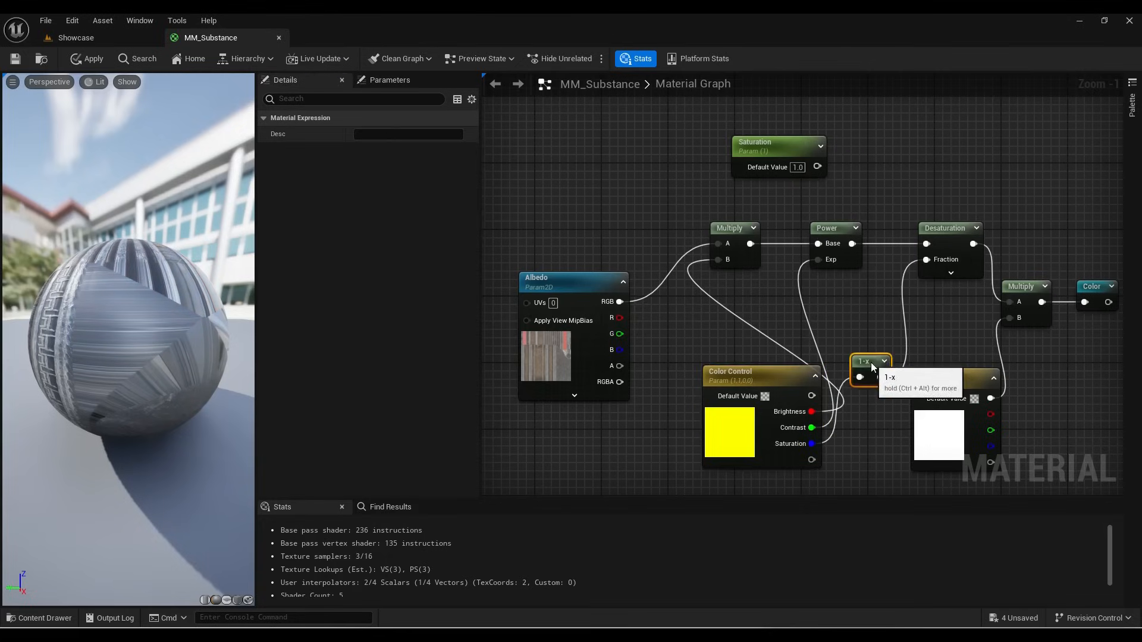
{"action": "left_click", "coordinate": [789, 151]}
{"action": "key", "text": "Delete"}
Step: Place the Color Control node directly below the Albedo texture and name its unused A channel N\A
{"action": "left_click_drag", "start_coordinate": [745, 377], "coordinate": [554, 425]}
{"action": "right_click_drag", "start_coordinate": [679, 421], "coordinate": [688, 338]}
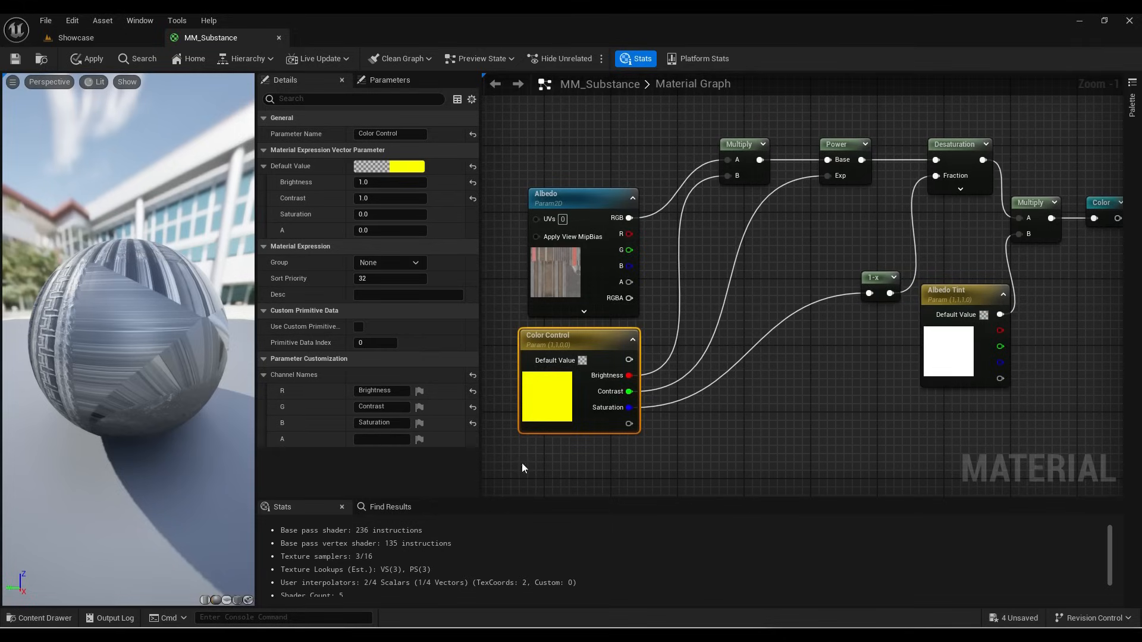
{"action": "left_click", "coordinate": [378, 440]}
{"action": "type", "text": "N?A"}
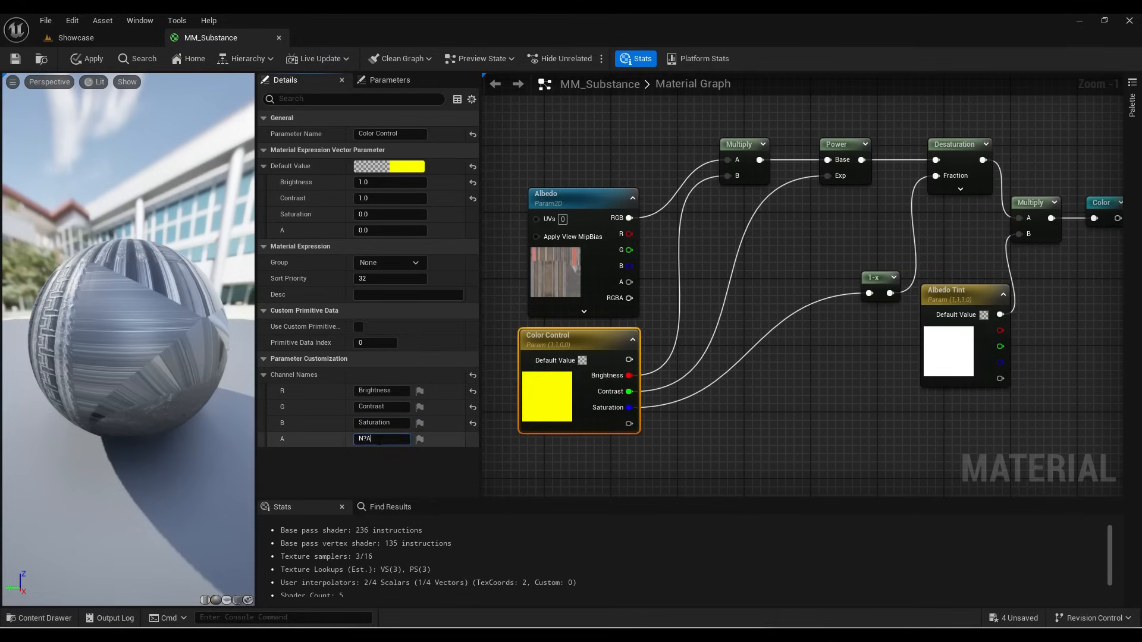
{"action": "key", "text": "BackSpace"}
{"action": "key", "text": "BackSpace"}
{"action": "type", "text": "\\A"}
{"action": "key", "text": "Return"}
Step: Group all the albedo adjustment nodes, from Albedo to the Color reroute, in a comment box titled Color
{"action": "left_click", "coordinate": [700, 433]}
{"action": "left_click_drag", "start_coordinate": [1060, 142], "coordinate": [513, 408]}
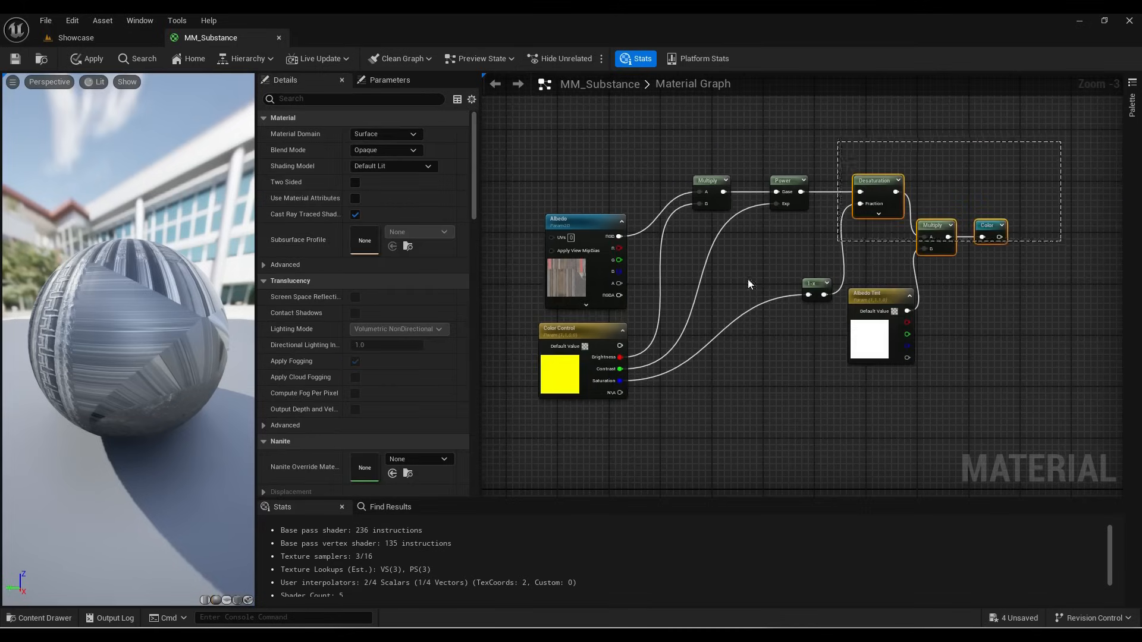
{"action": "type", "text": "c"}
{"action": "type", "text": "Color"}
{"action": "key", "text": "Return"}
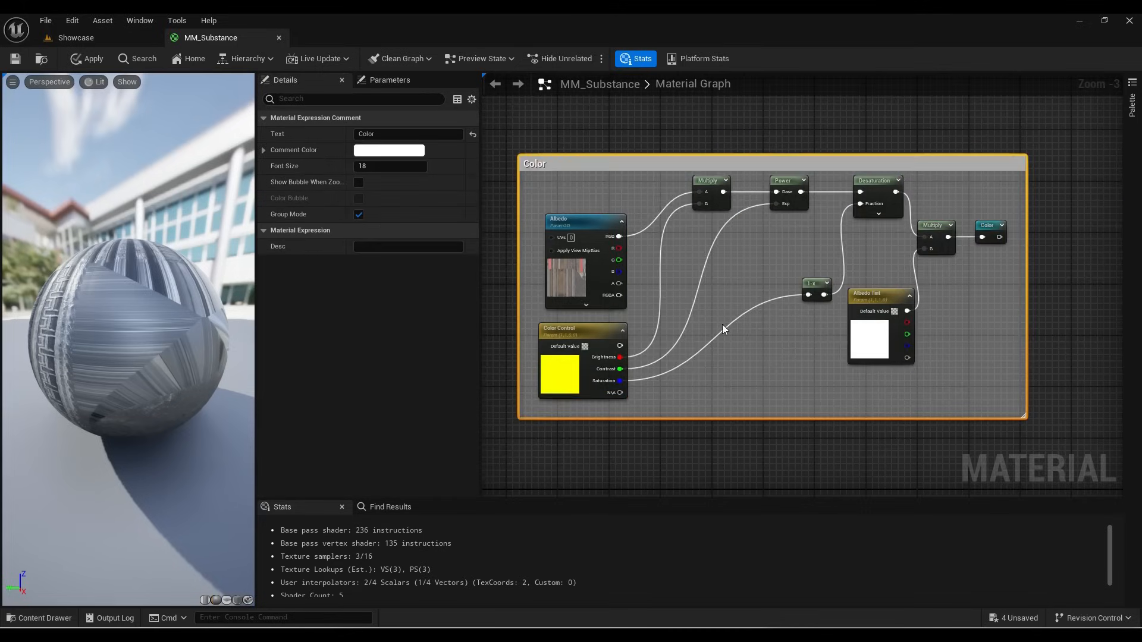
Step: Move the ORME texture node farther from the material output, into the space below the Color comment box
{"action": "scroll", "coordinate": [773, 344], "scroll_direction": "down", "scroll_amount": 6}
{"action": "scroll", "coordinate": [833, 387], "scroll_direction": "up", "scroll_amount": 6}
{"action": "left_click_drag", "start_coordinate": [808, 374], "coordinate": [590, 277]}
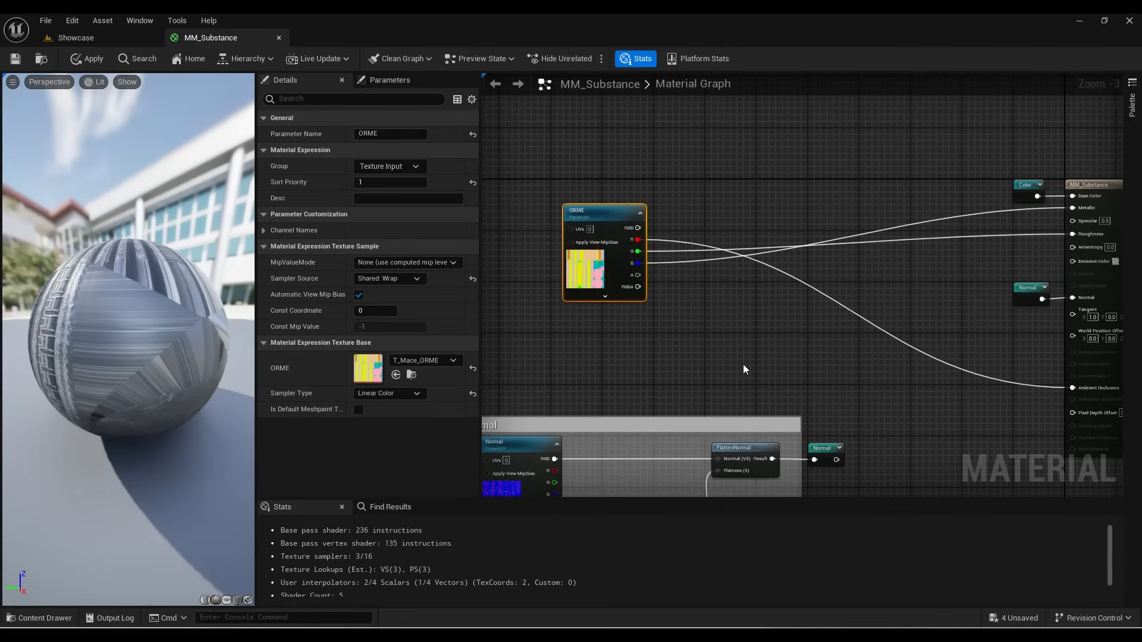
{"action": "scroll", "coordinate": [742, 369], "scroll_direction": "down", "scroll_amount": 4}
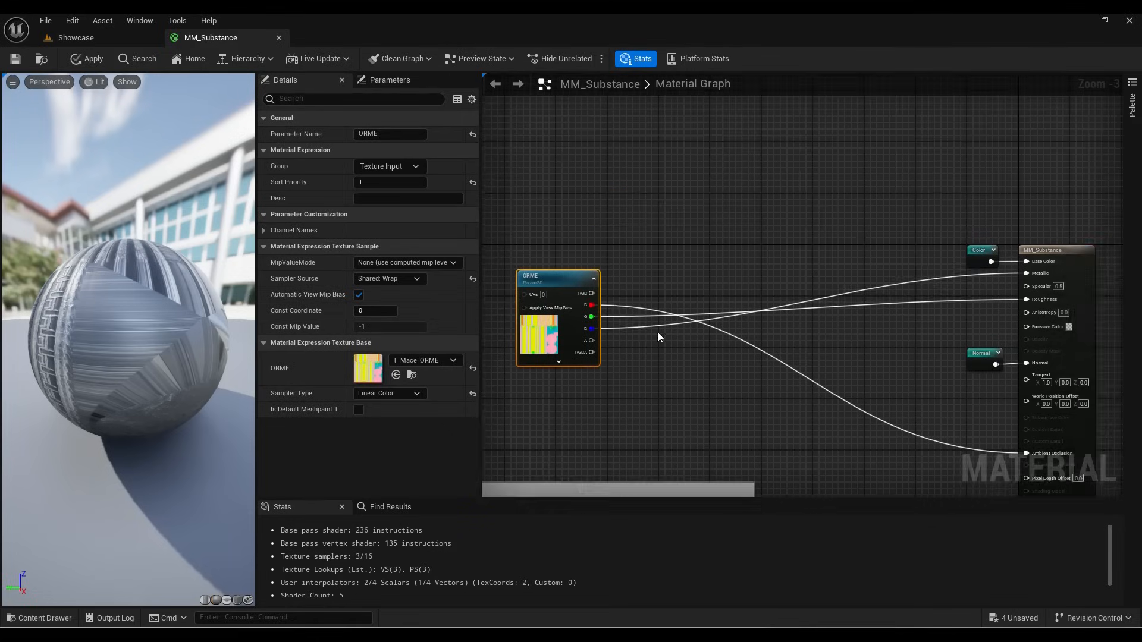
{"action": "scroll", "coordinate": [653, 273], "scroll_direction": "up", "scroll_amount": 2}
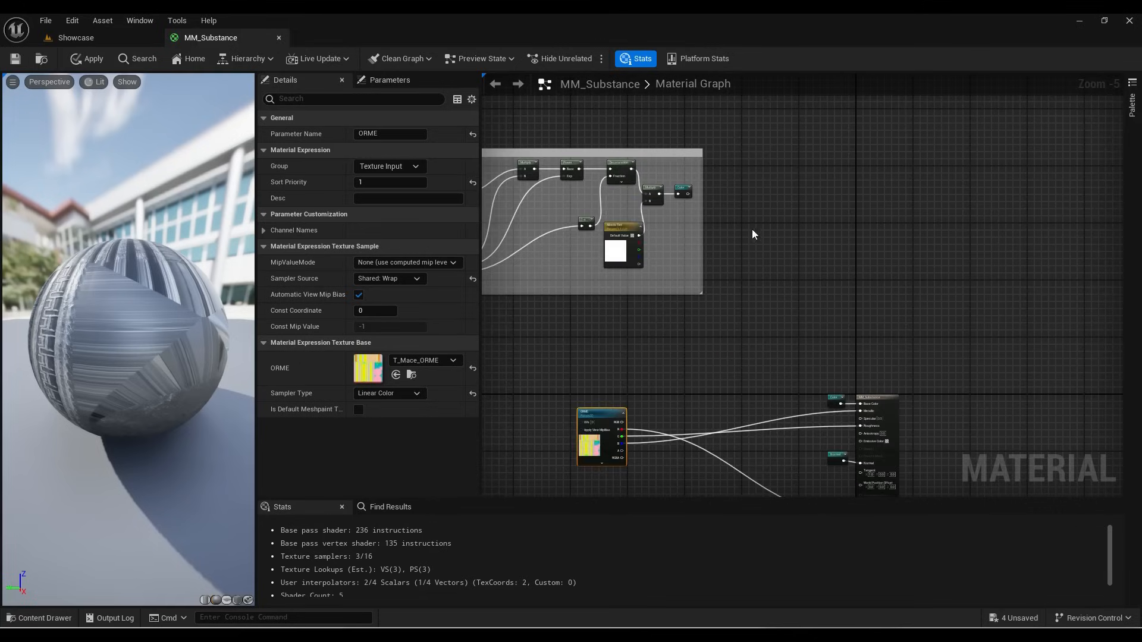
{"action": "scroll", "coordinate": [751, 229], "scroll_direction": "up", "scroll_amount": 2}
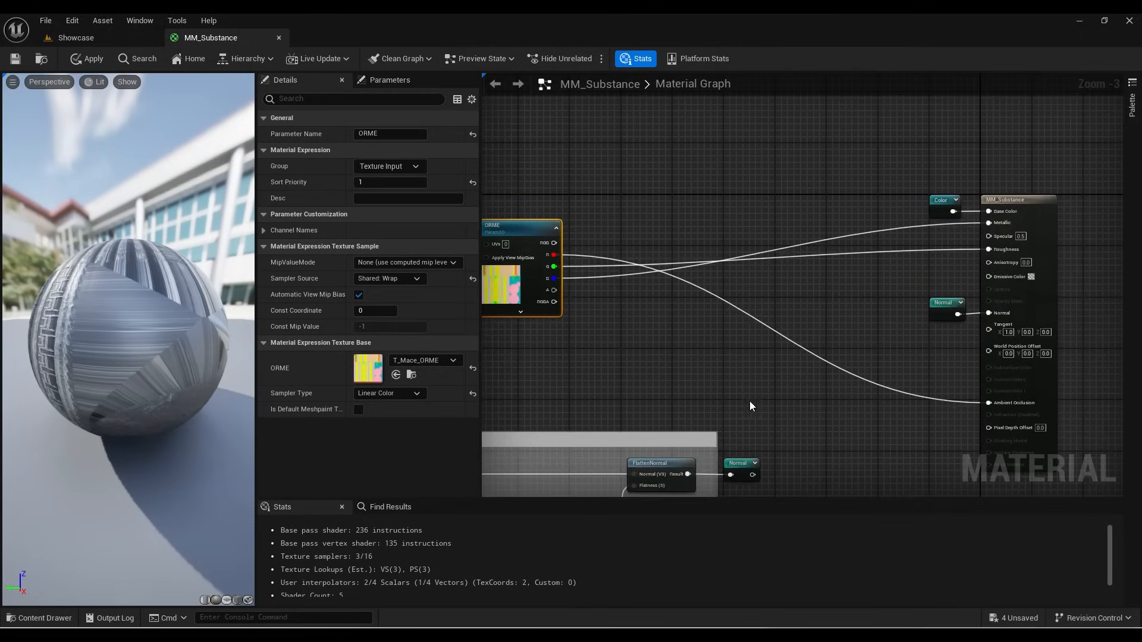
{"action": "right_click_drag", "start_coordinate": [765, 362], "coordinate": [513, 291]}
{"action": "scroll", "coordinate": [682, 251], "scroll_direction": "down", "scroll_amount": 2}
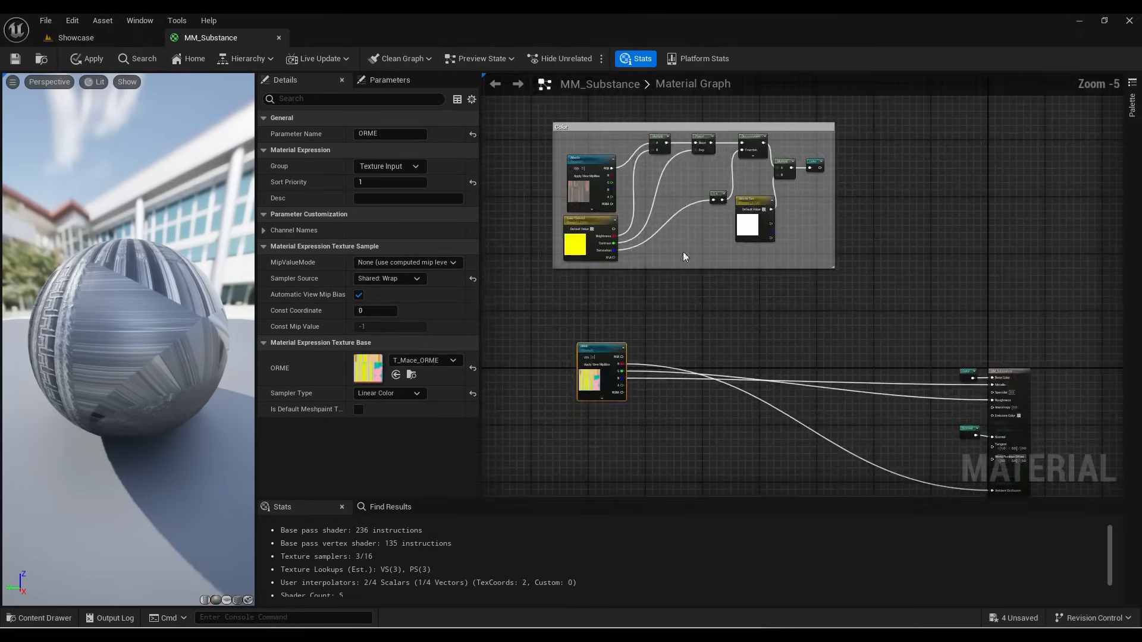
Step: Examine the ORME comment box and the AO, Roughness, Metallic and Emissive reroutes fed by the texture's channels
{"action": "scroll", "coordinate": [682, 252], "scroll_direction": "up", "scroll_amount": 1}
{"action": "scroll", "coordinate": [636, 381], "scroll_direction": "up", "scroll_amount": 2}
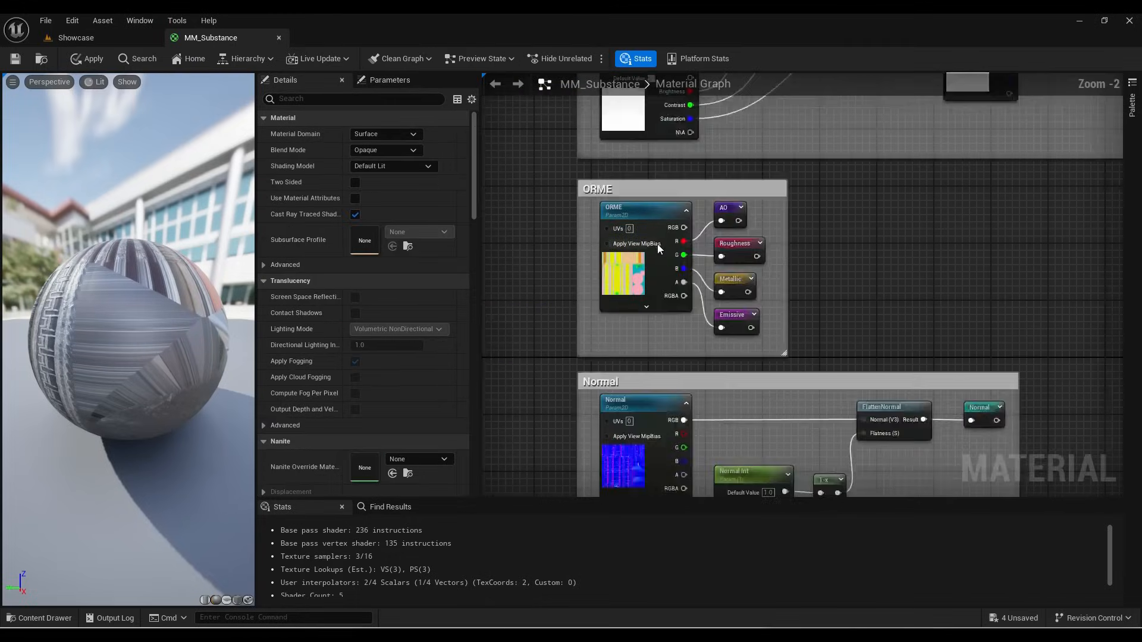
{"action": "scroll", "coordinate": [659, 249], "scroll_direction": "up", "scroll_amount": 2}
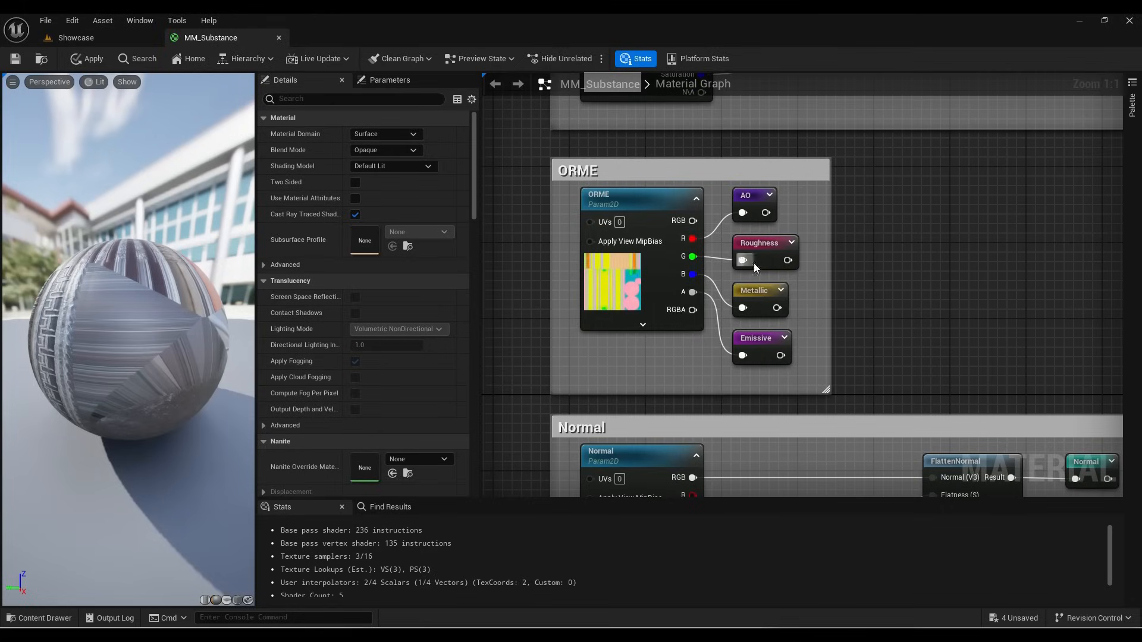
{"action": "scroll", "coordinate": [826, 304], "scroll_direction": "down", "scroll_amount": 2}
{"action": "right_click_drag", "start_coordinate": [826, 304], "coordinate": [443, 254]}
{"action": "scroll", "coordinate": [929, 387], "scroll_direction": "up", "scroll_amount": 2}
{"action": "right_click_drag", "start_coordinate": [862, 272], "coordinate": [836, 446]}
{"action": "scroll", "coordinate": [920, 267], "scroll_direction": "down", "scroll_amount": 4}
Step: Examine how the Roughness Control comment box routes Roughness through Multiply and Power, and compare it with the Normal and Color groups
{"action": "right_click_drag", "start_coordinate": [752, 347], "coordinate": [938, 171]}
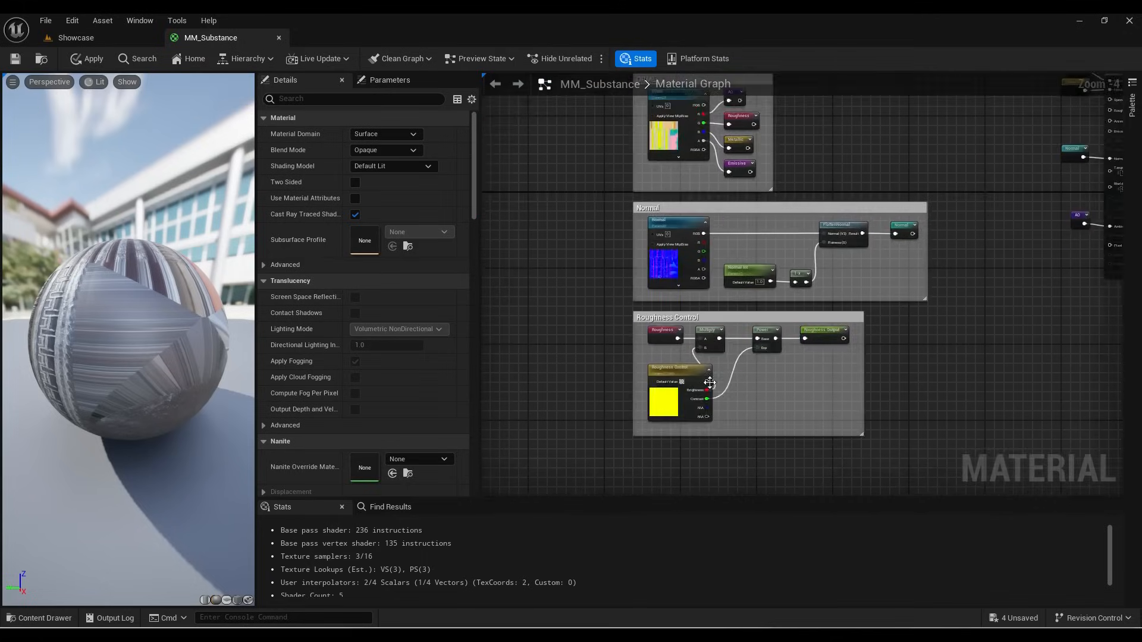
{"action": "scroll", "coordinate": [701, 388], "scroll_direction": "up", "scroll_amount": 3}
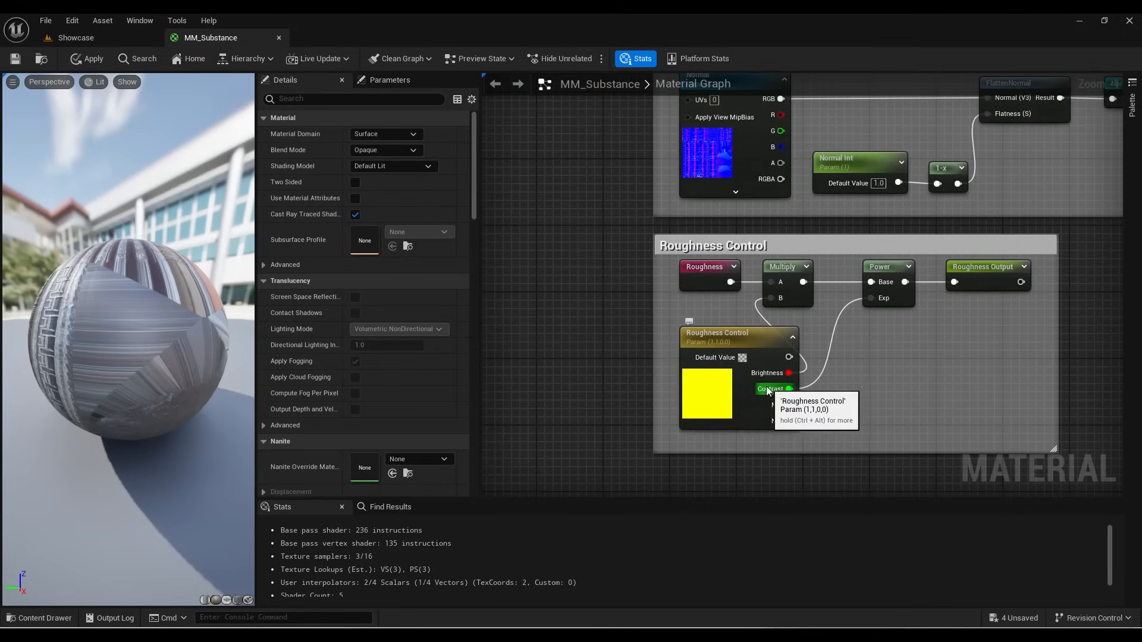
{"action": "right_click_drag", "start_coordinate": [942, 330], "coordinate": [861, 347]}
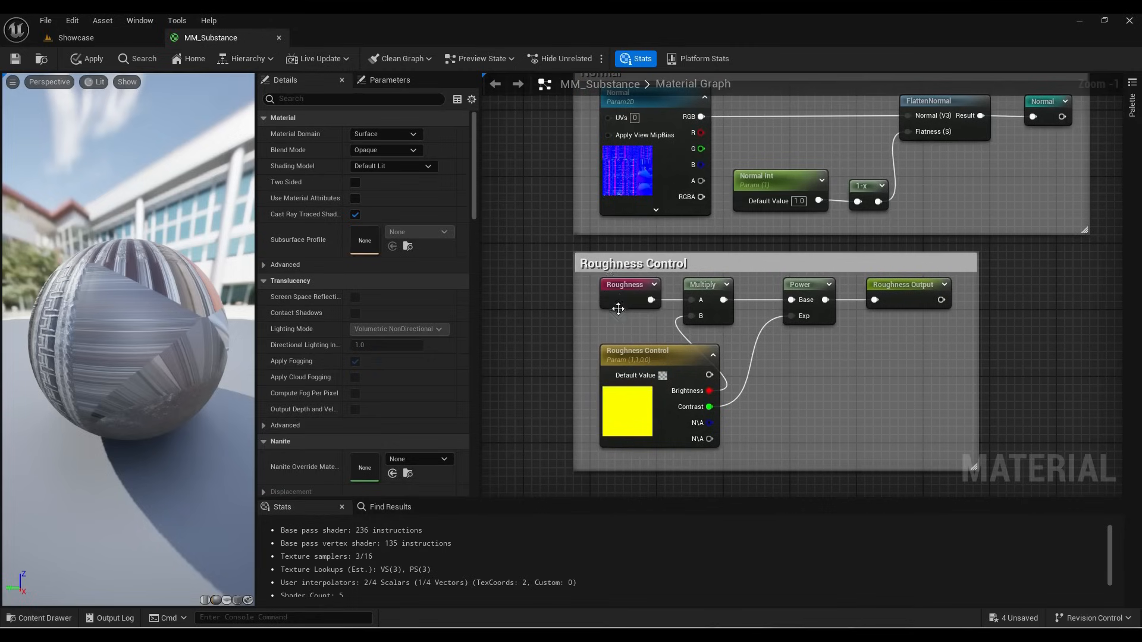
{"action": "scroll", "coordinate": [615, 300], "scroll_direction": "down", "scroll_amount": 1}
{"action": "right_click_drag", "start_coordinate": [599, 205], "coordinate": [605, 410]}
{"action": "right_click_drag", "start_coordinate": [653, 338], "coordinate": [649, 184]}
{"action": "scroll", "coordinate": [685, 352], "scroll_direction": "up", "scroll_amount": 1}
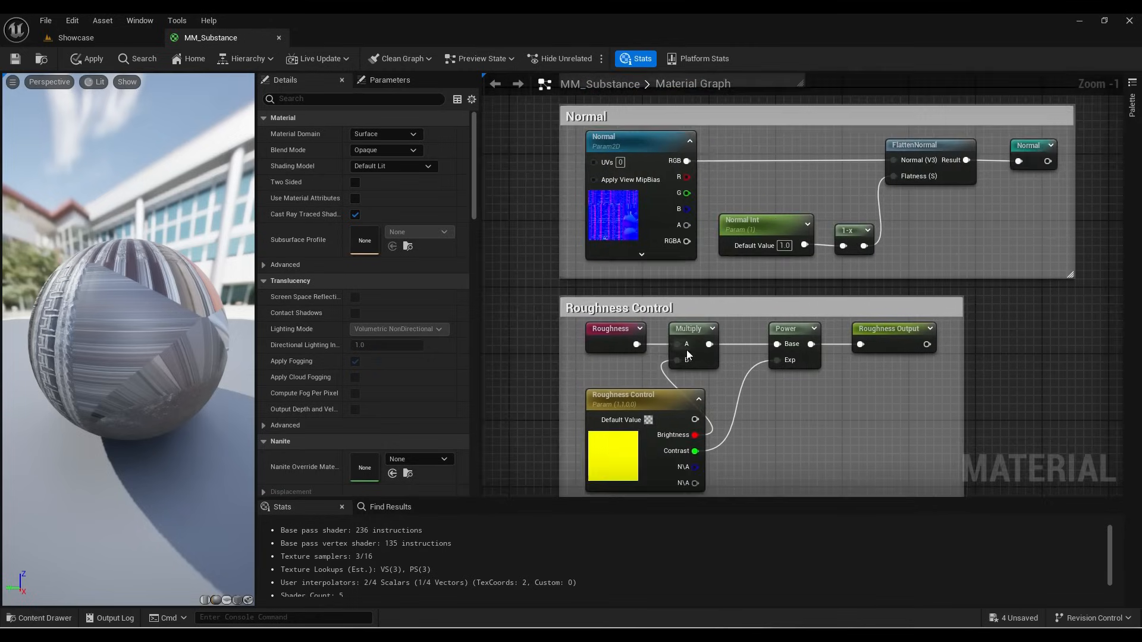
{"action": "right_click_drag", "start_coordinate": [686, 353], "coordinate": [628, 315]}
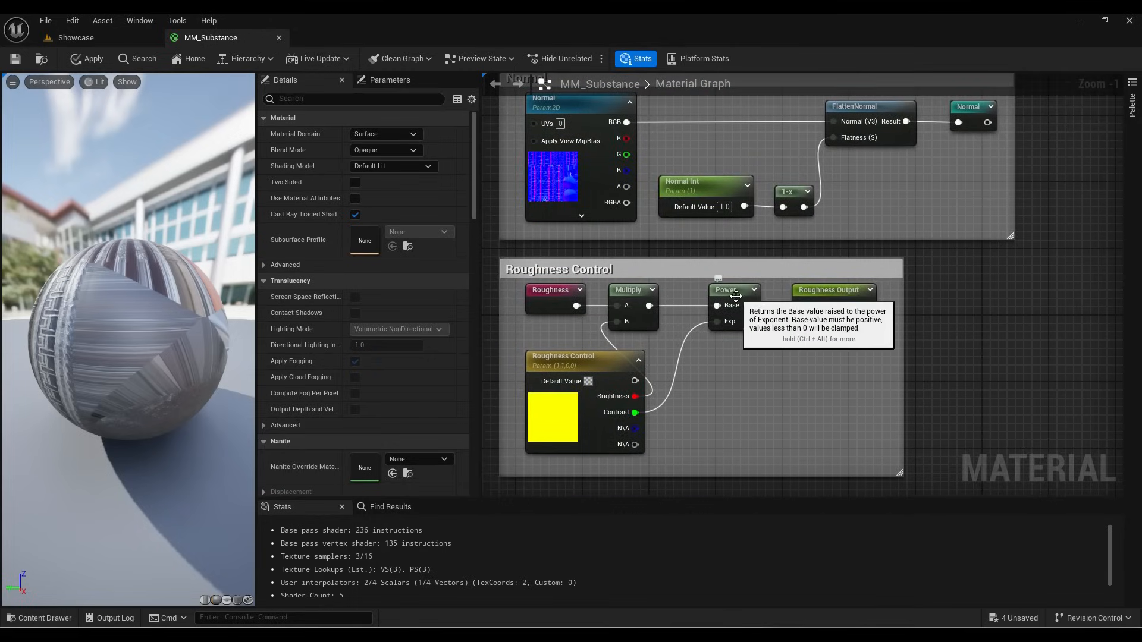
{"action": "scroll", "coordinate": [736, 296], "scroll_direction": "down", "scroll_amount": 6}
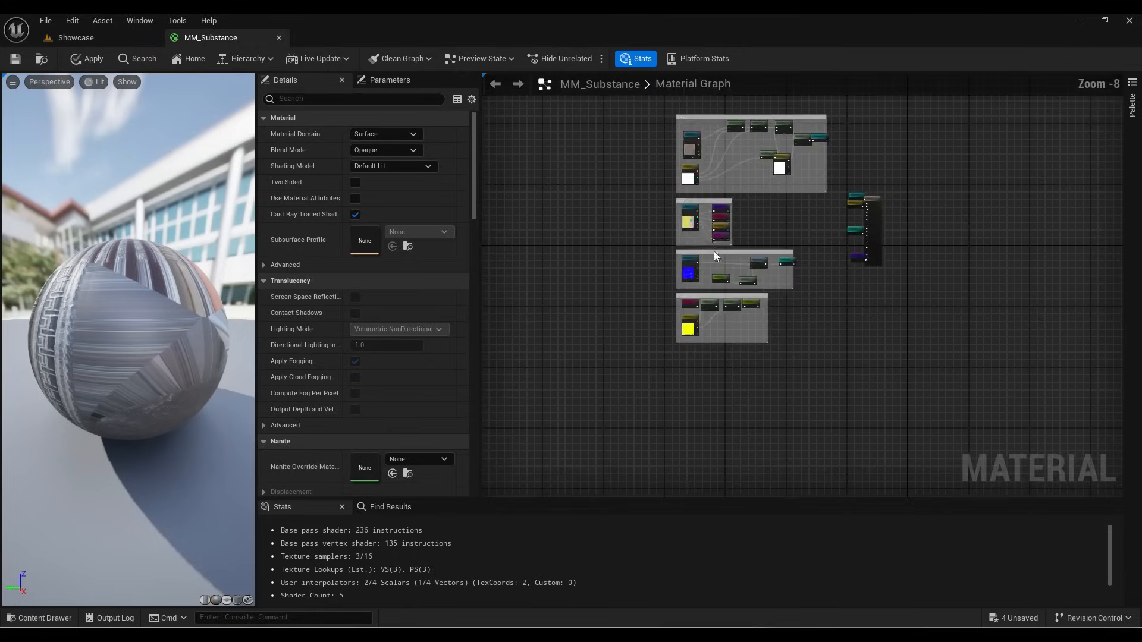
{"action": "scroll", "coordinate": [714, 251], "scroll_direction": "up", "scroll_amount": 2}
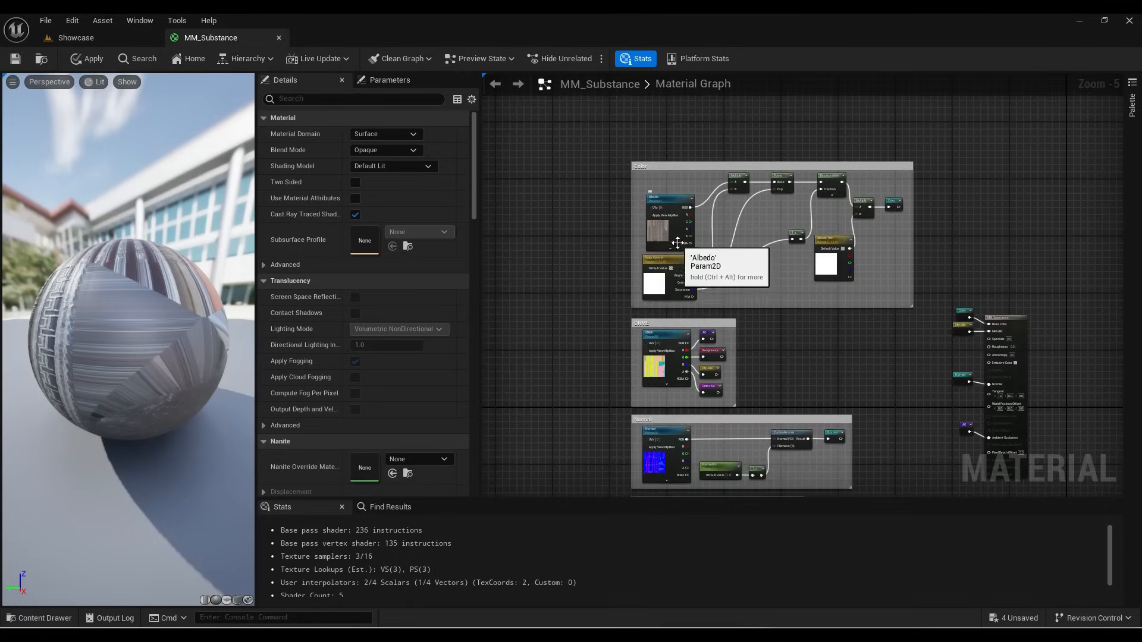
{"action": "scroll", "coordinate": [782, 461], "scroll_direction": "up", "scroll_amount": 5}
{"action": "right_click_drag", "start_coordinate": [841, 485], "coordinate": [830, 373]}
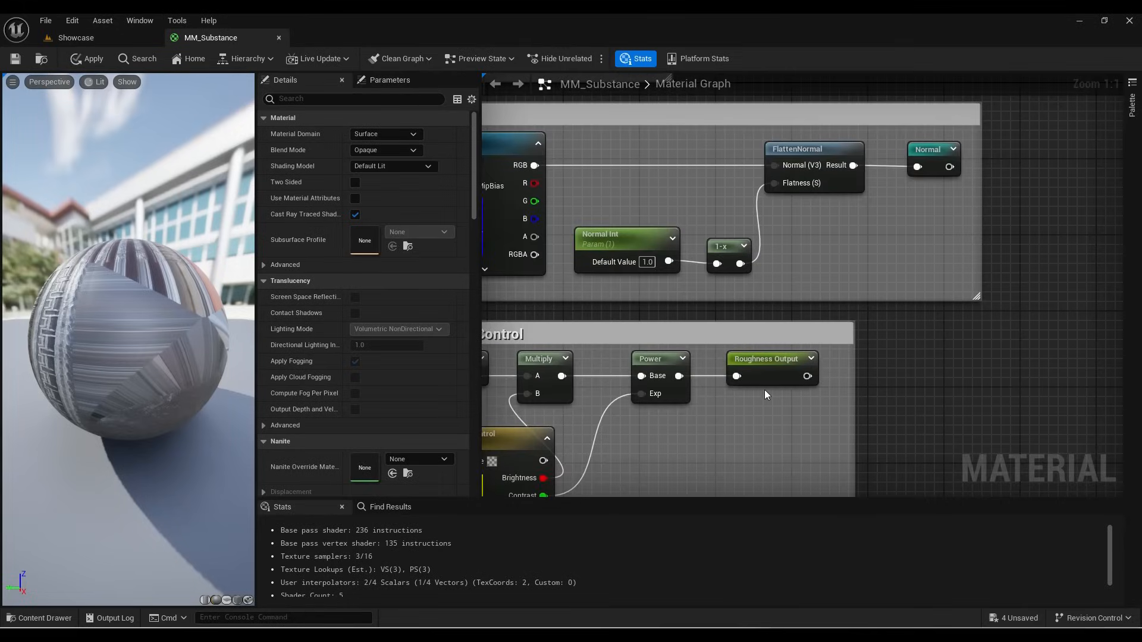
Step: Add a Roughness Output reroute beside the material output and connect it to the Roughness input
{"action": "scroll", "coordinate": [929, 345], "scroll_direction": "down", "scroll_amount": 5}
{"action": "scroll", "coordinate": [854, 314], "scroll_direction": "up", "scroll_amount": 5}
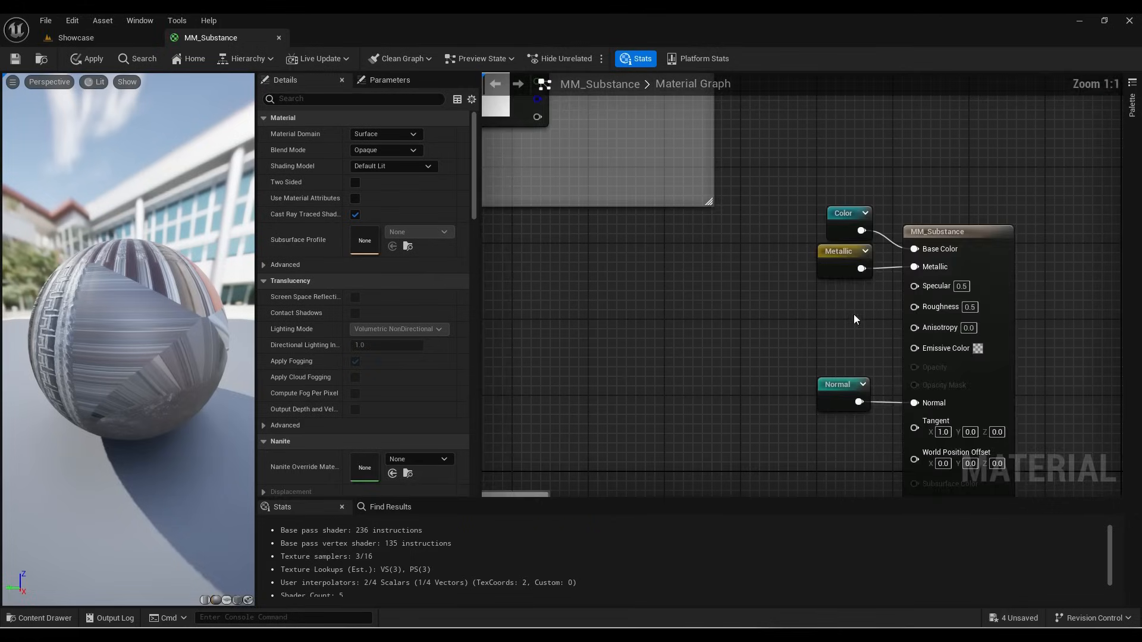
{"action": "right_click", "coordinate": [830, 309]}
{"action": "left_click", "coordinate": [839, 331]}
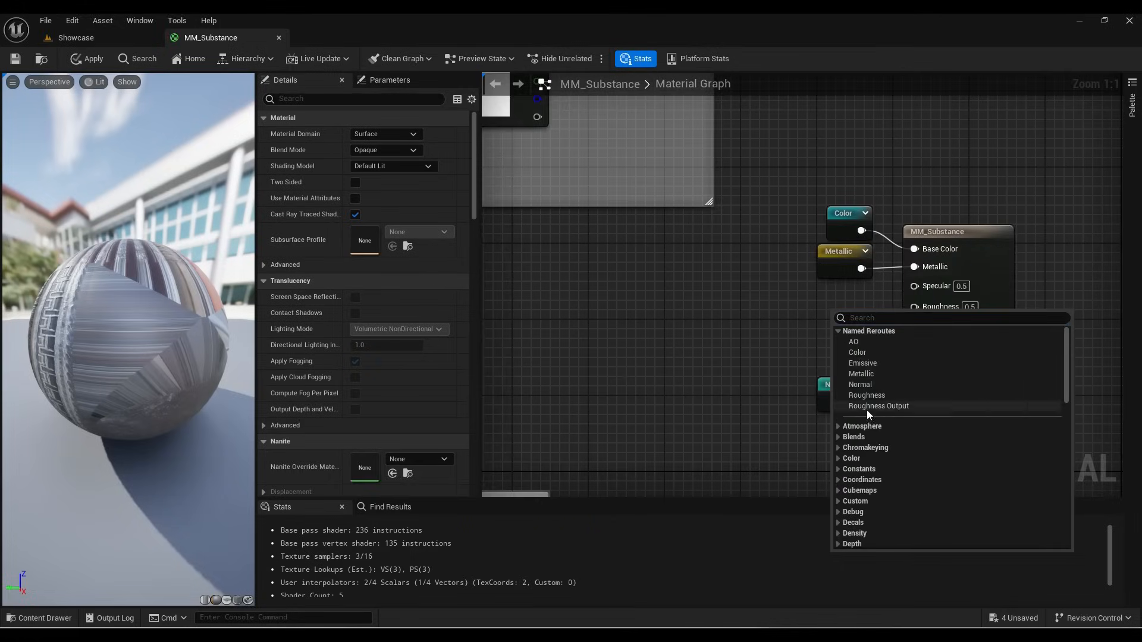
{"action": "left_click", "coordinate": [868, 409]}
{"action": "left_click_drag", "start_coordinate": [810, 319], "coordinate": [914, 305]}
{"action": "left_click", "coordinate": [861, 348]}
{"action": "right_click_drag", "start_coordinate": [852, 348], "coordinate": [810, 305]}
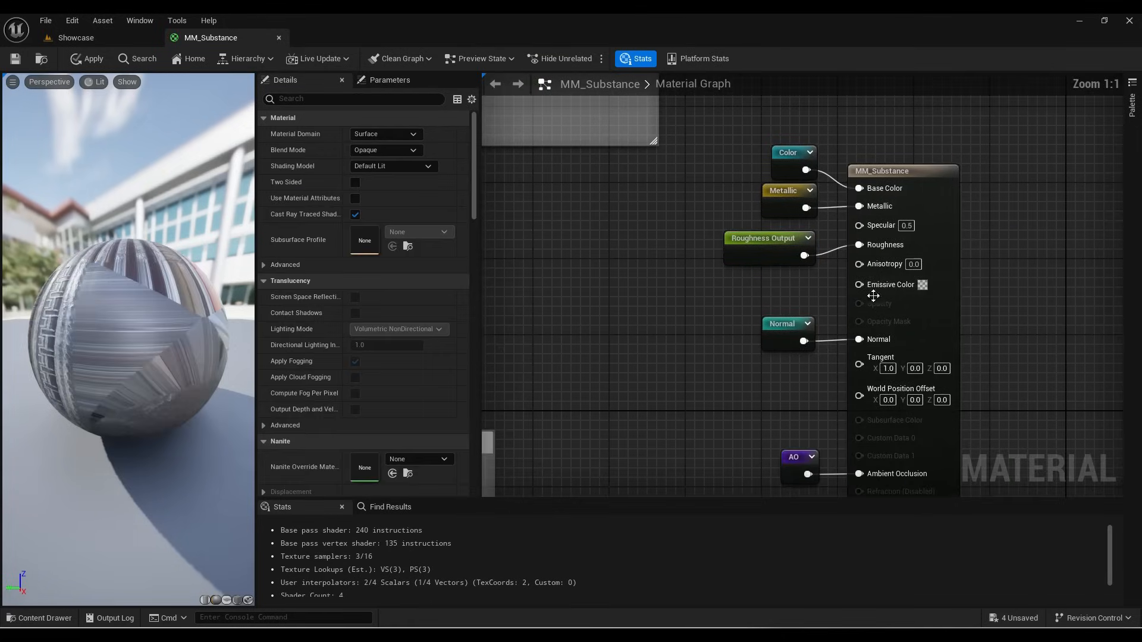
Step: Place an Emissive named reroute in the empty space below the Roughness Control comment box
{"action": "scroll", "coordinate": [727, 330], "scroll_direction": "down", "scroll_amount": 3}
{"action": "right_click_drag", "start_coordinate": [726, 329], "coordinate": [935, 226]}
{"action": "right_click_drag", "start_coordinate": [507, 241], "coordinate": [638, 270]}
{"action": "scroll", "coordinate": [638, 270], "scroll_direction": "up", "scroll_amount": 3}
{"action": "scroll", "coordinate": [674, 302], "scroll_direction": "down", "scroll_amount": 4}
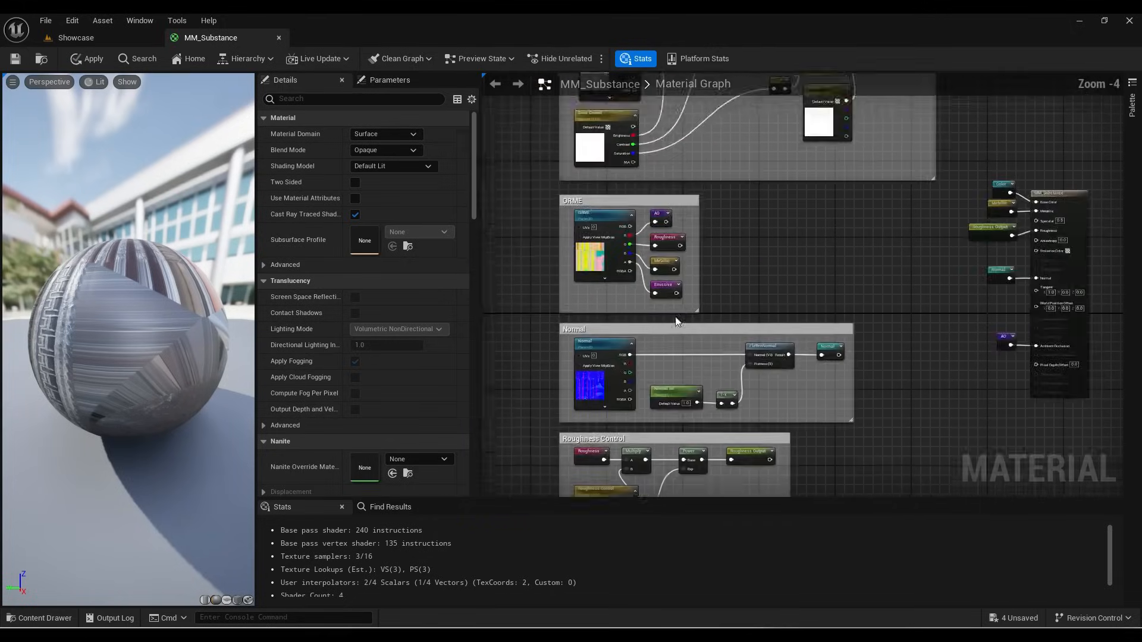
{"action": "right_click_drag", "start_coordinate": [675, 320], "coordinate": [709, 152]}
{"action": "scroll", "coordinate": [663, 330], "scroll_direction": "up", "scroll_amount": 2}
{"action": "right_click_drag", "start_coordinate": [642, 280], "coordinate": [644, 194]}
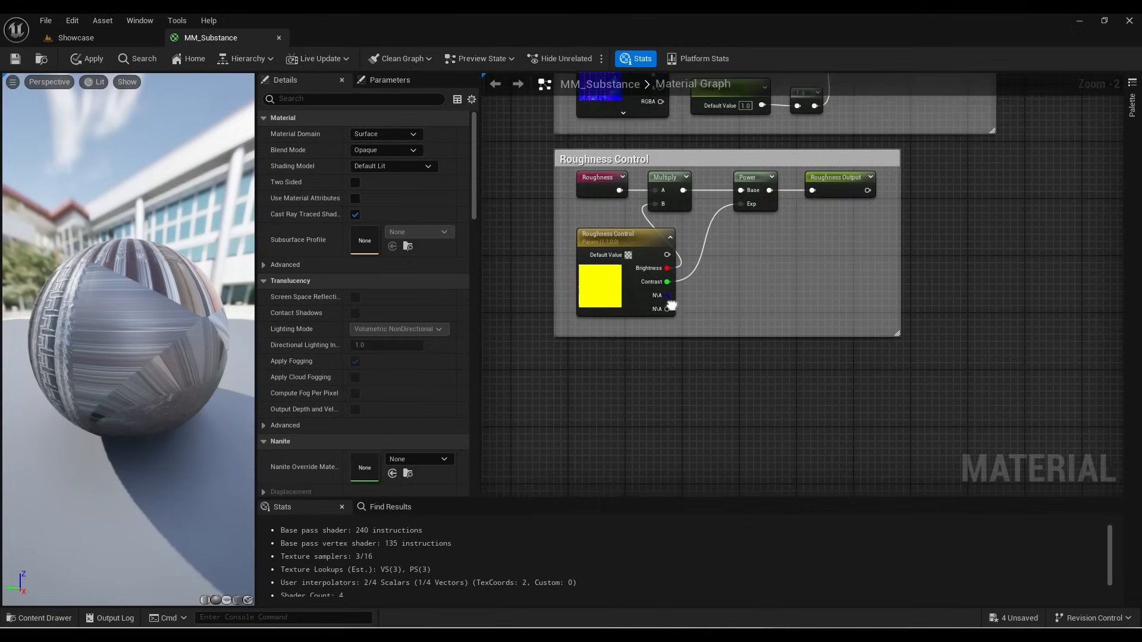
{"action": "right_click", "coordinate": [575, 369]}
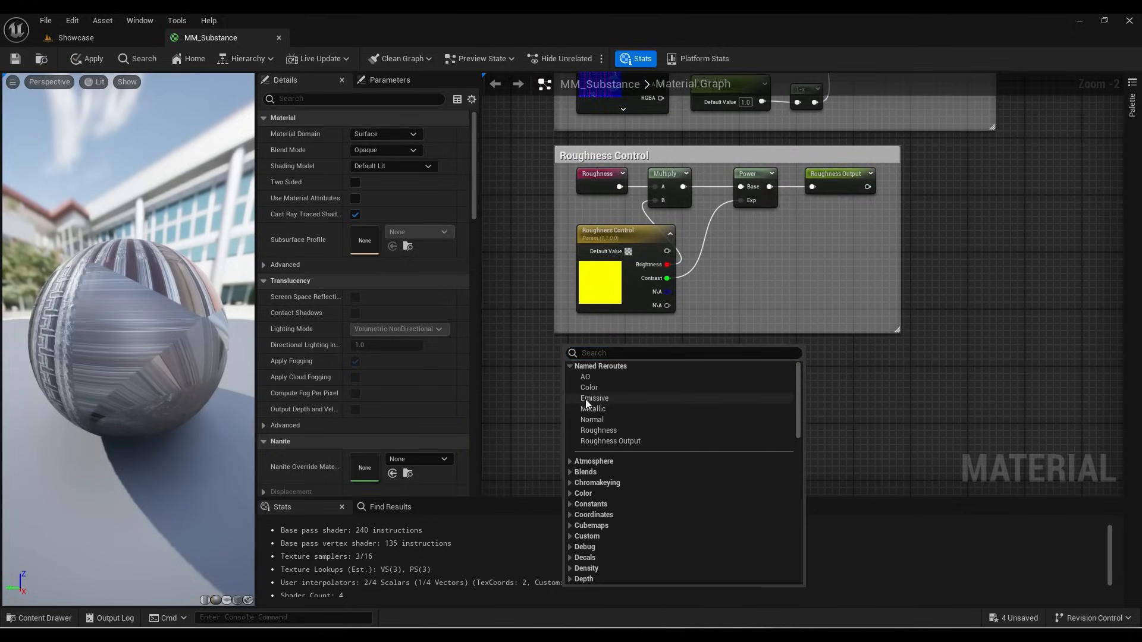
{"action": "left_click", "coordinate": [591, 398]}
{"action": "scroll", "coordinate": [588, 357], "scroll_direction": "up", "scroll_amount": 2}
Step: Add a Multiply node beside the Emissive reroute and connect the reroute to its A input
{"action": "left_click", "coordinate": [684, 391]}
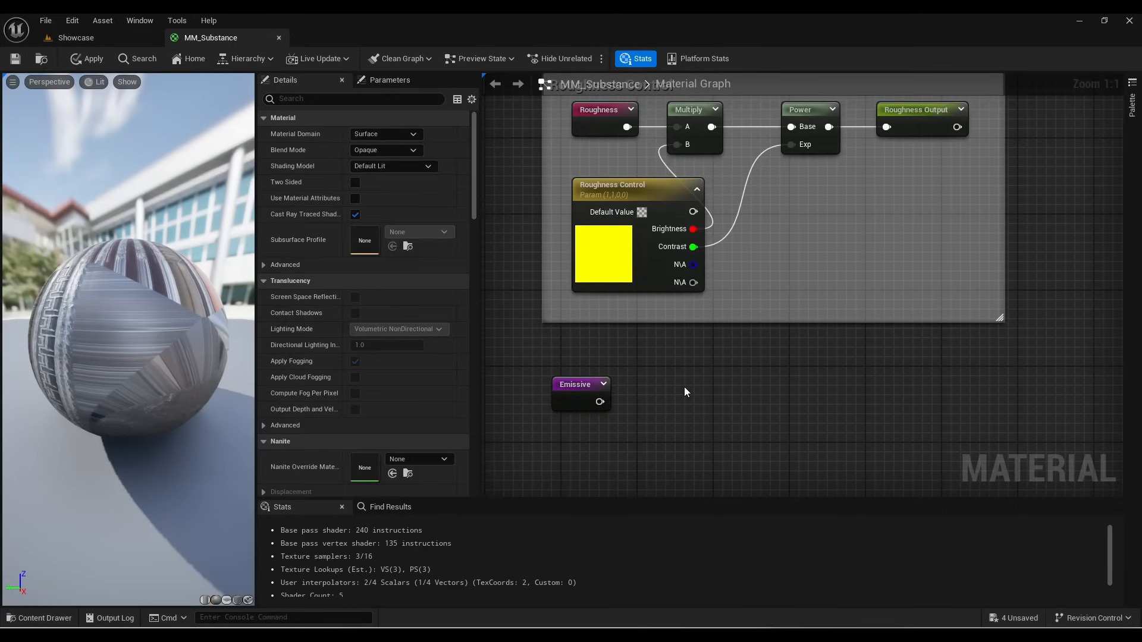
{"action": "left_click", "coordinate": [671, 386]}
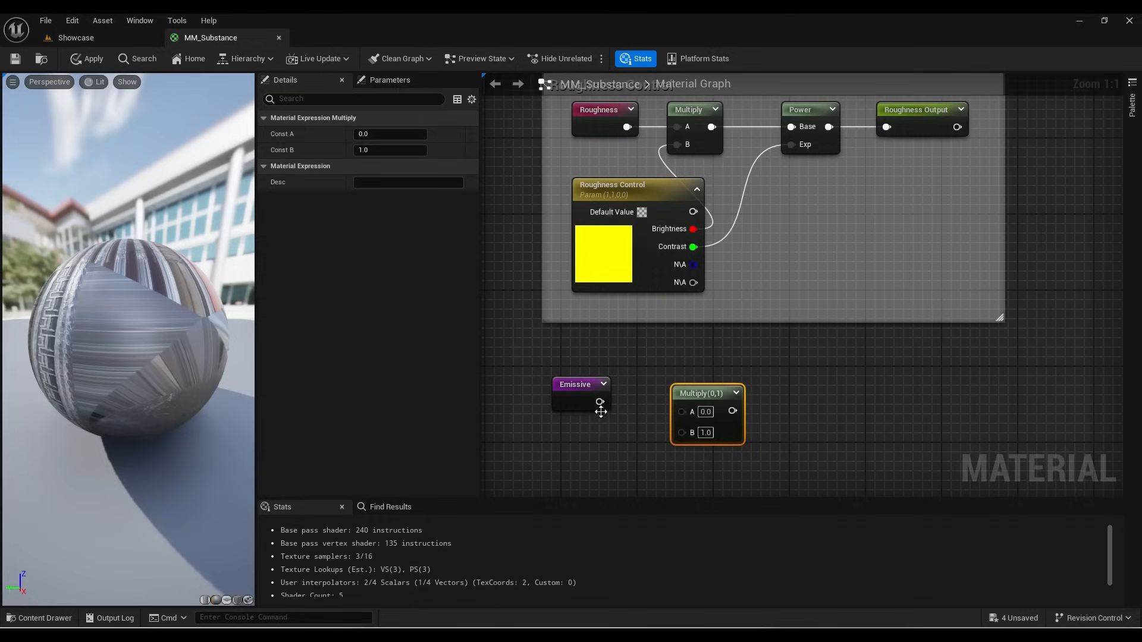
{"action": "left_click_drag", "start_coordinate": [600, 401], "coordinate": [682, 411]}
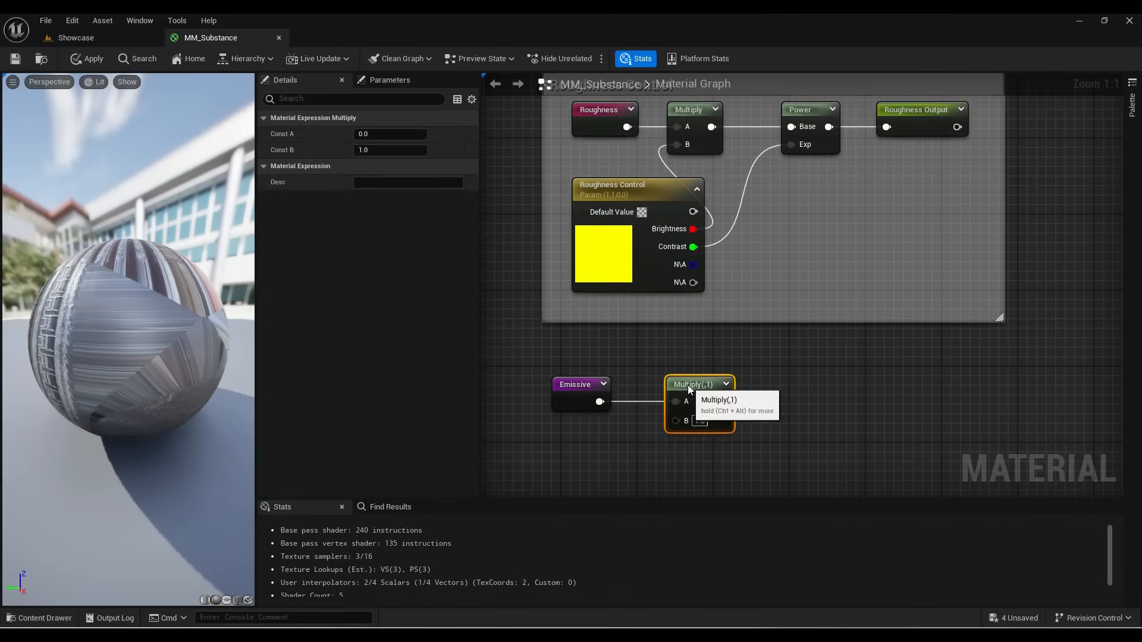
Step: Create a vector parameter named Emissive Color below the Emissive reroute and connect its main output to the Multiply's B input
{"action": "right_click_drag", "start_coordinate": [634, 442], "coordinate": [647, 379]}
{"action": "right_click_drag", "start_coordinate": [584, 408], "coordinate": [586, 379]}
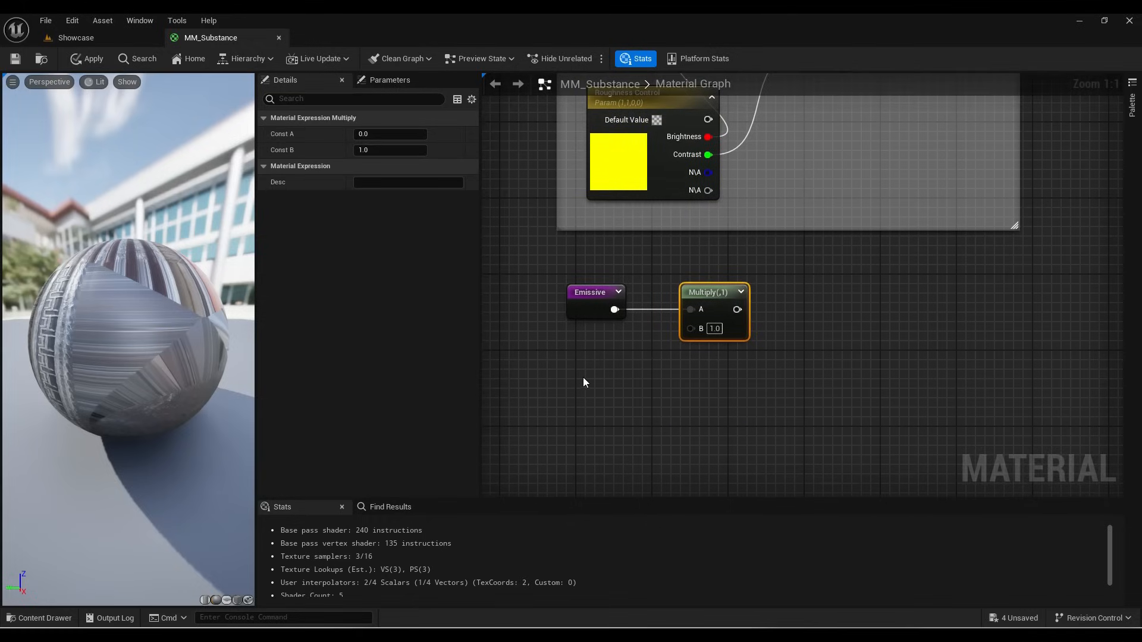
{"action": "left_click", "coordinate": [583, 377]}
{"action": "type", "text": "vv"}
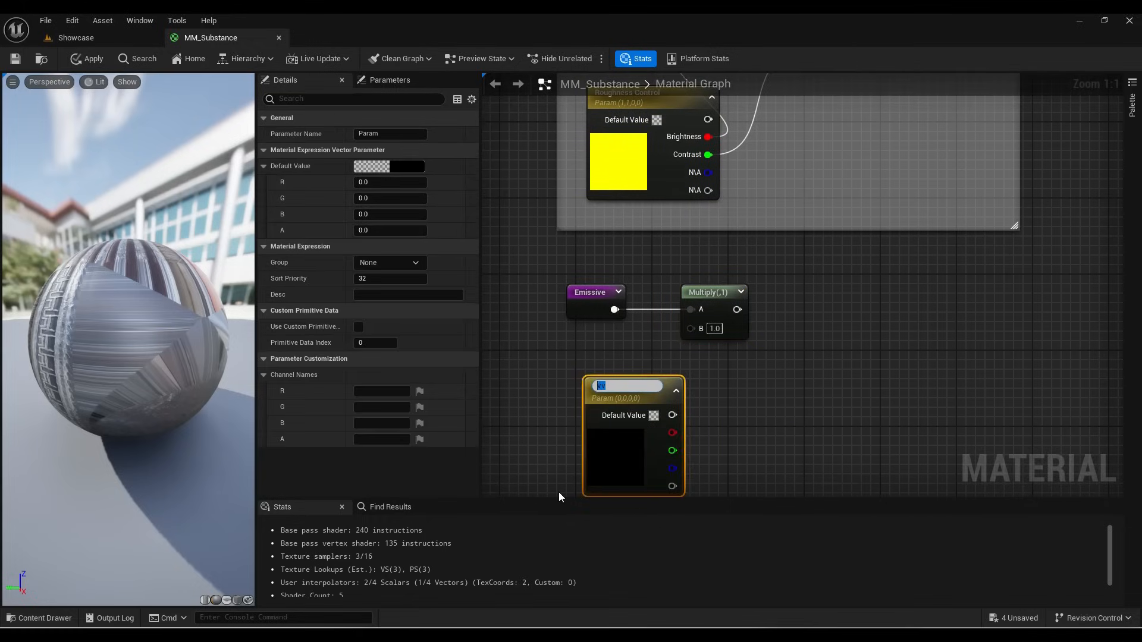
{"action": "type", "text": "Emissive Color"}
{"action": "key", "text": "Return"}
{"action": "left_click_drag", "start_coordinate": [639, 395], "coordinate": [622, 359]}
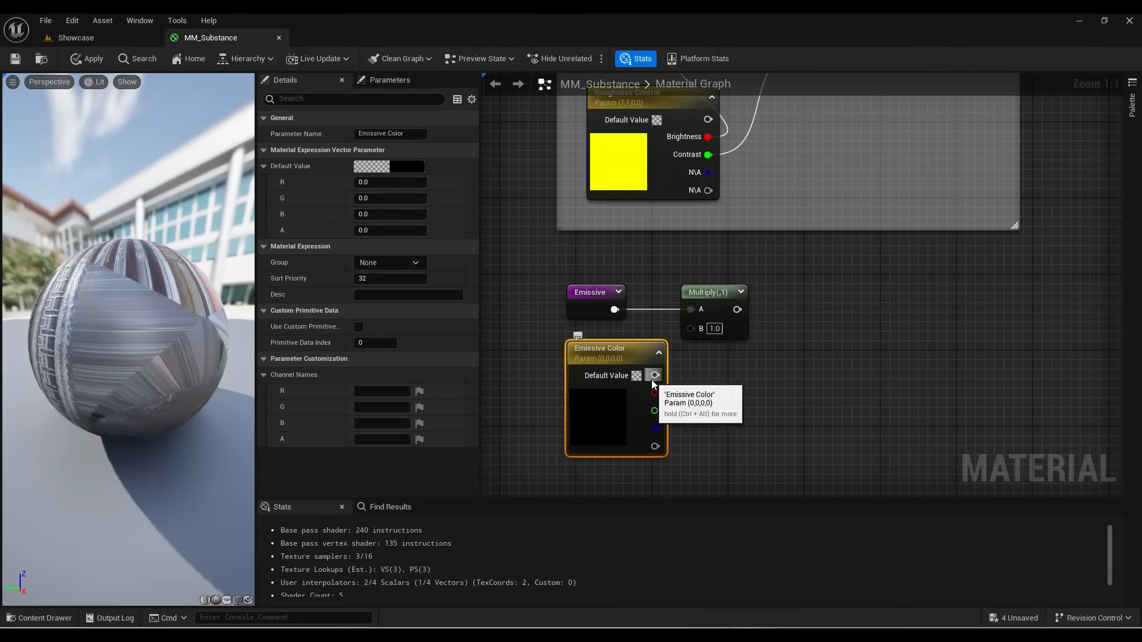
{"action": "left_click_drag", "start_coordinate": [655, 375], "coordinate": [690, 327]}
Step: Add a second Multiply node to the emissive chain and feed the first Multiply's result into its A input
{"action": "right_click_drag", "start_coordinate": [757, 366], "coordinate": [689, 353]}
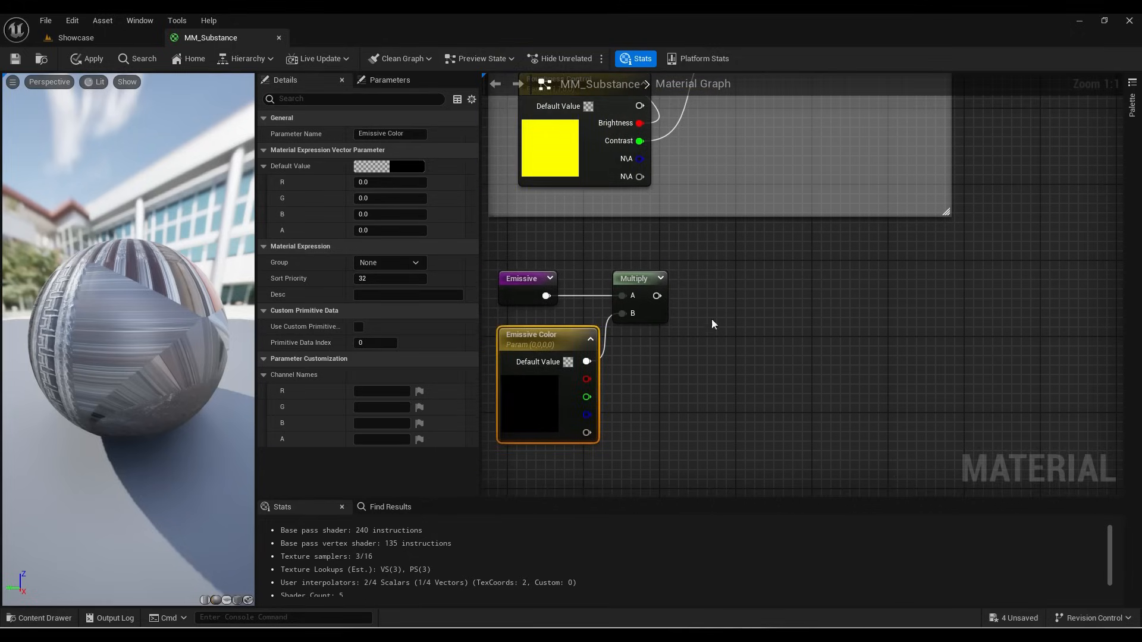
{"action": "left_click", "coordinate": [744, 280]}
{"action": "key", "text": "m"}
{"action": "left_click", "coordinate": [743, 281]}
{"action": "left_click_drag", "start_coordinate": [756, 289], "coordinate": [719, 279]}
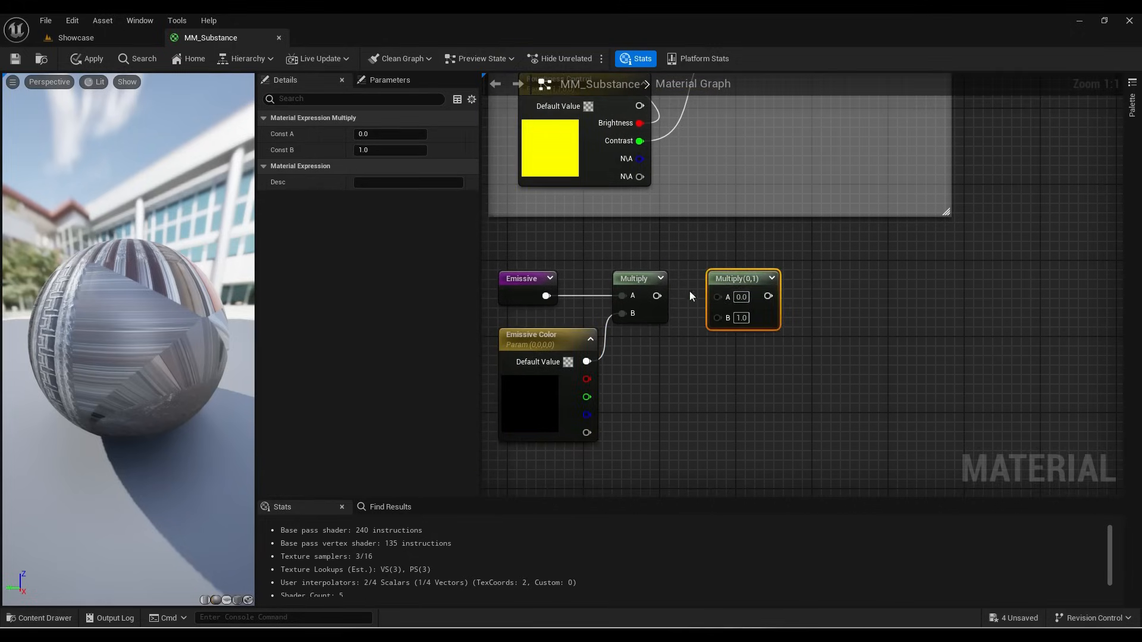
{"action": "left_click_drag", "start_coordinate": [657, 296], "coordinate": [717, 296]}
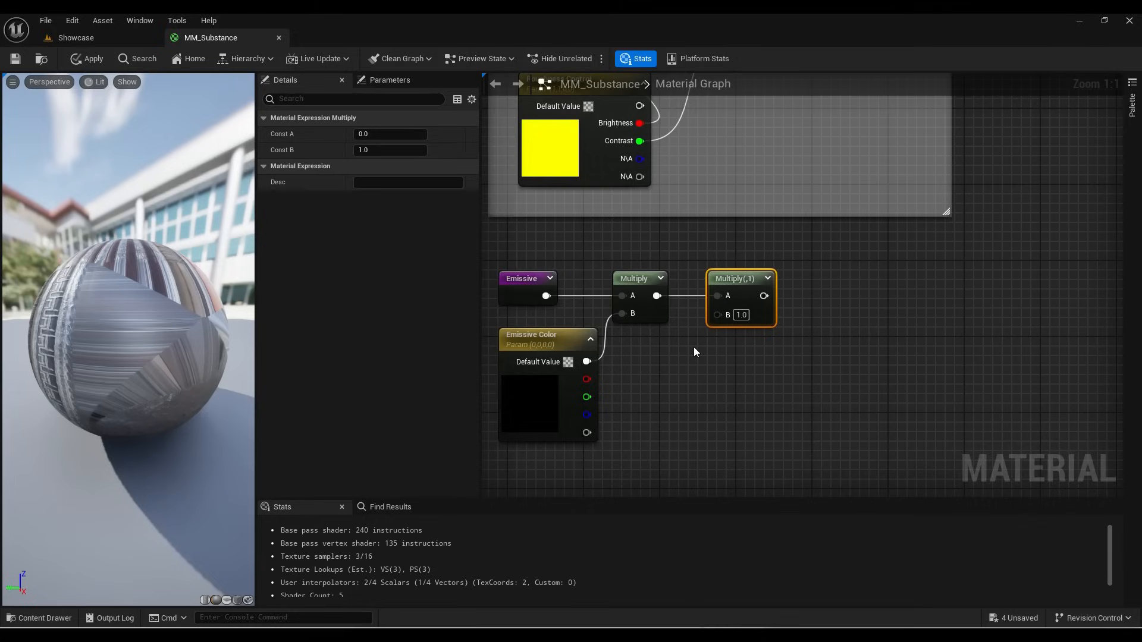
Step: Create a scalar parameter named Emissive Int with default value 1 and connect it to the second Multiply's B input
{"action": "key", "text": "s"}
{"action": "left_click", "coordinate": [654, 373]}
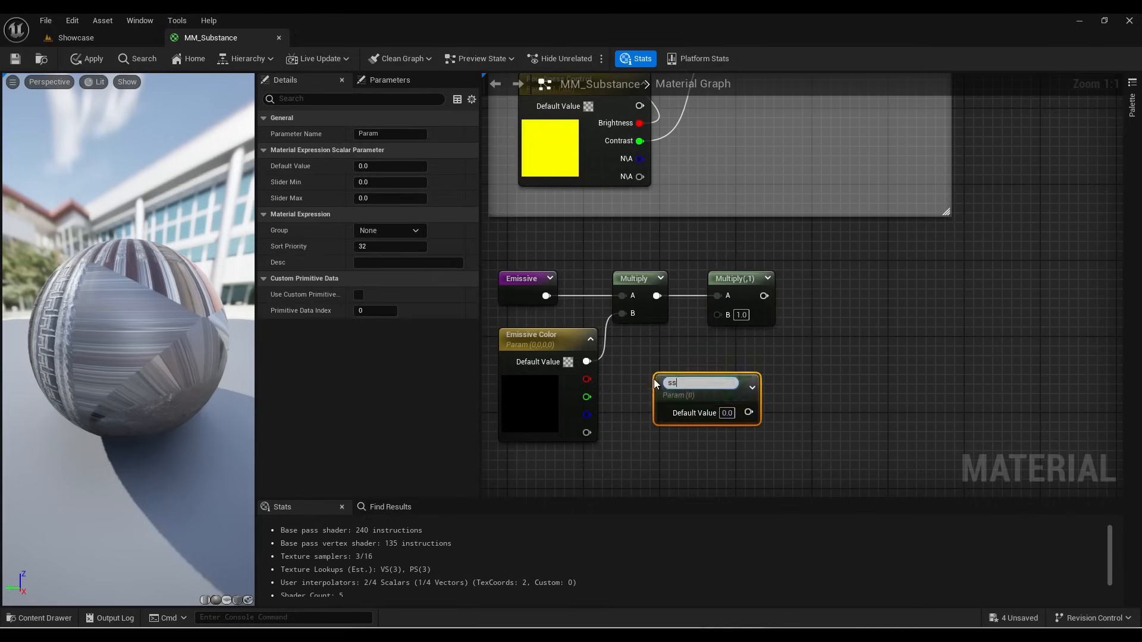
{"action": "type", "text": "Emi"}
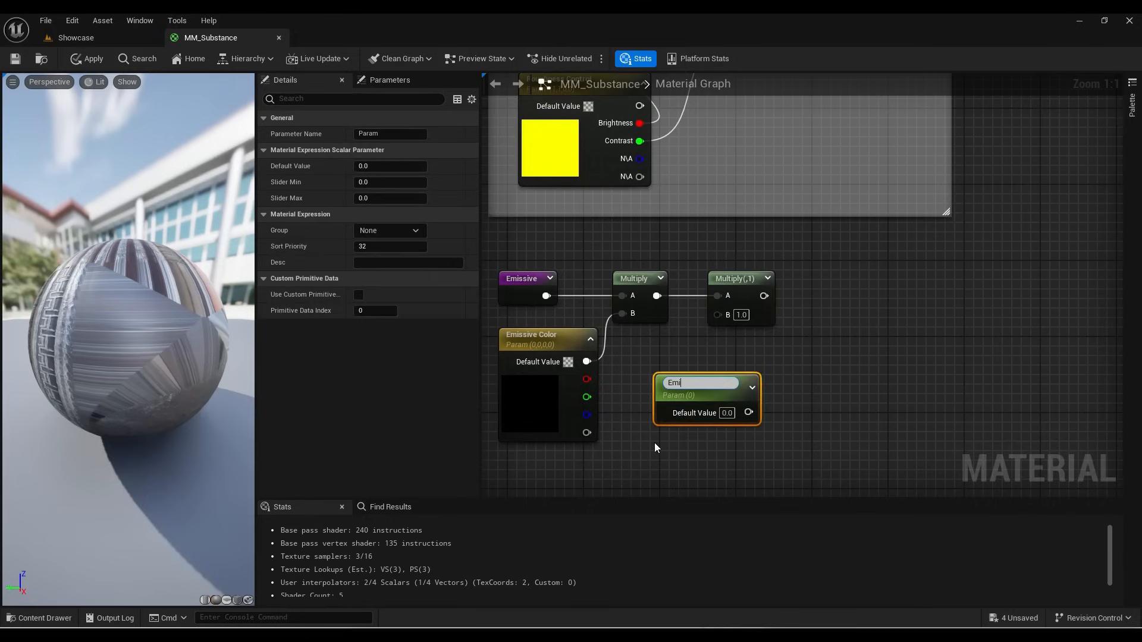
{"action": "type", "text": "ssive Int"}
{"action": "key", "text": "Return"}
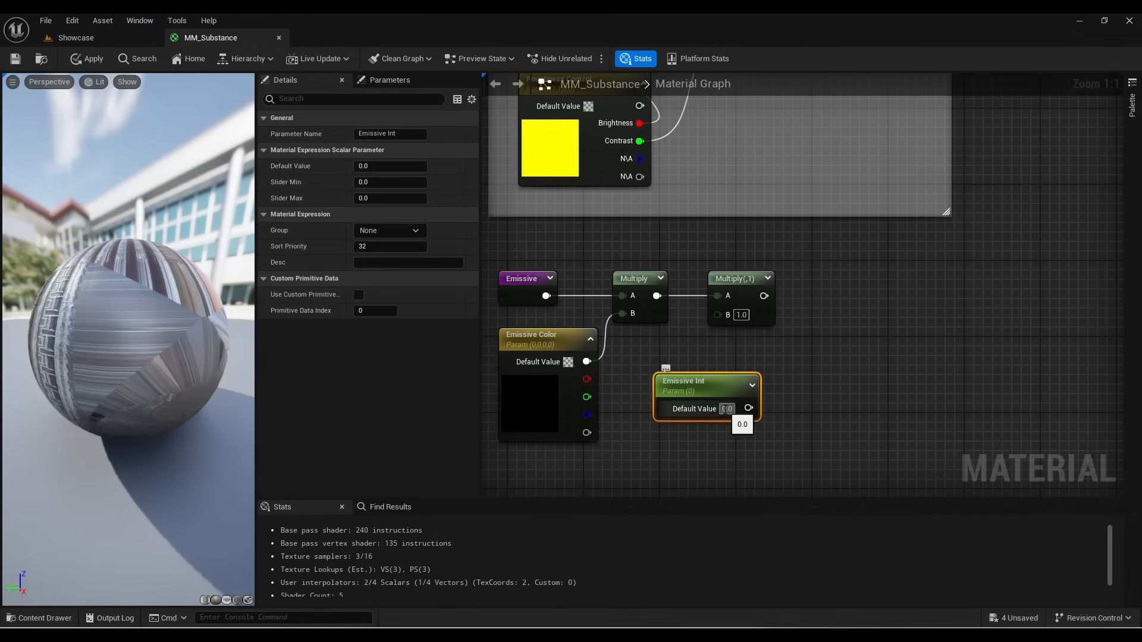
{"action": "left_click", "coordinate": [725, 409]}
{"action": "type", "text": "1"}
{"action": "left_click", "coordinate": [739, 426]}
{"action": "left_click_drag", "start_coordinate": [729, 396], "coordinate": [718, 315]}
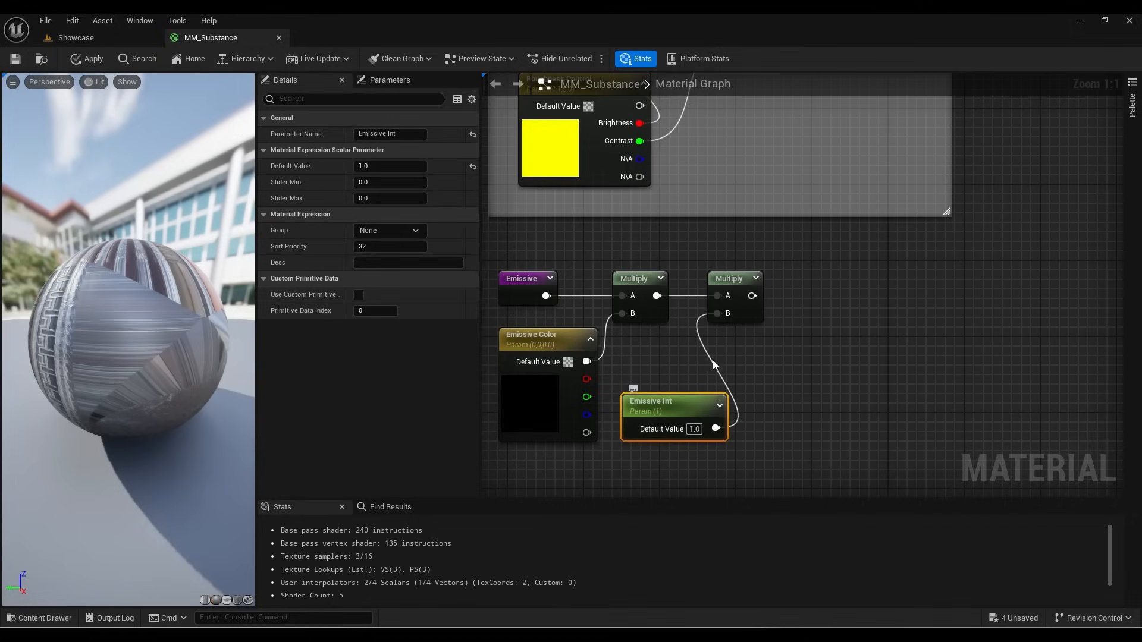
Step: Route the second Multiply's result into a new named reroute called Emissive Output
{"action": "right_click_drag", "start_coordinate": [823, 315], "coordinate": [761, 320]}
{"action": "left_click_drag", "start_coordinate": [690, 300], "coordinate": [745, 296]}
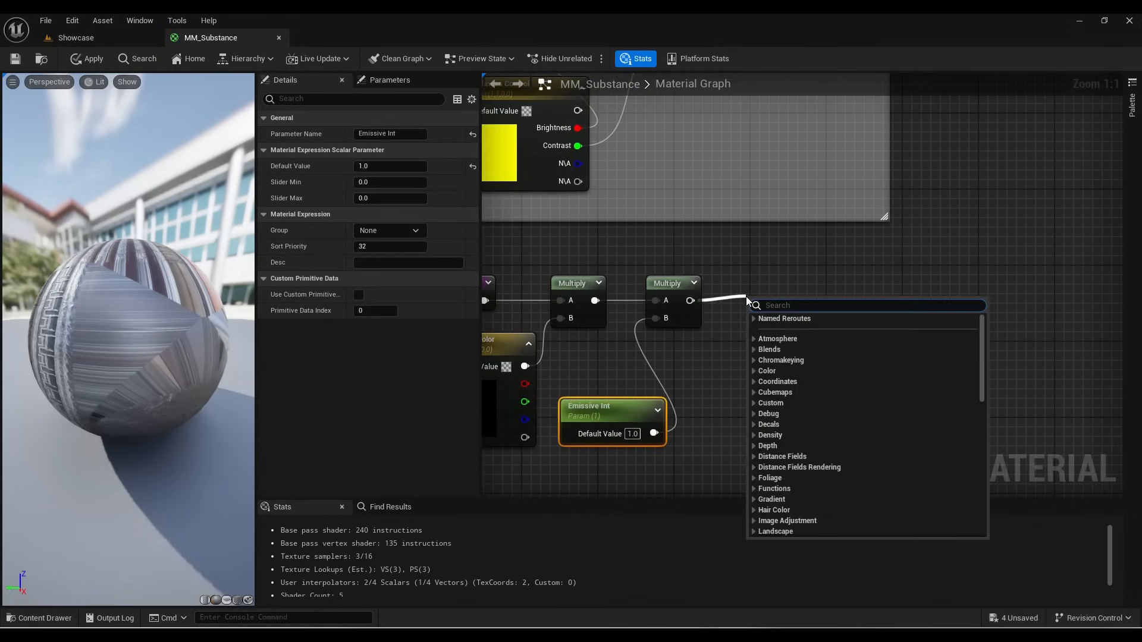
{"action": "type", "text": "named"}
{"action": "key", "text": "Return"}
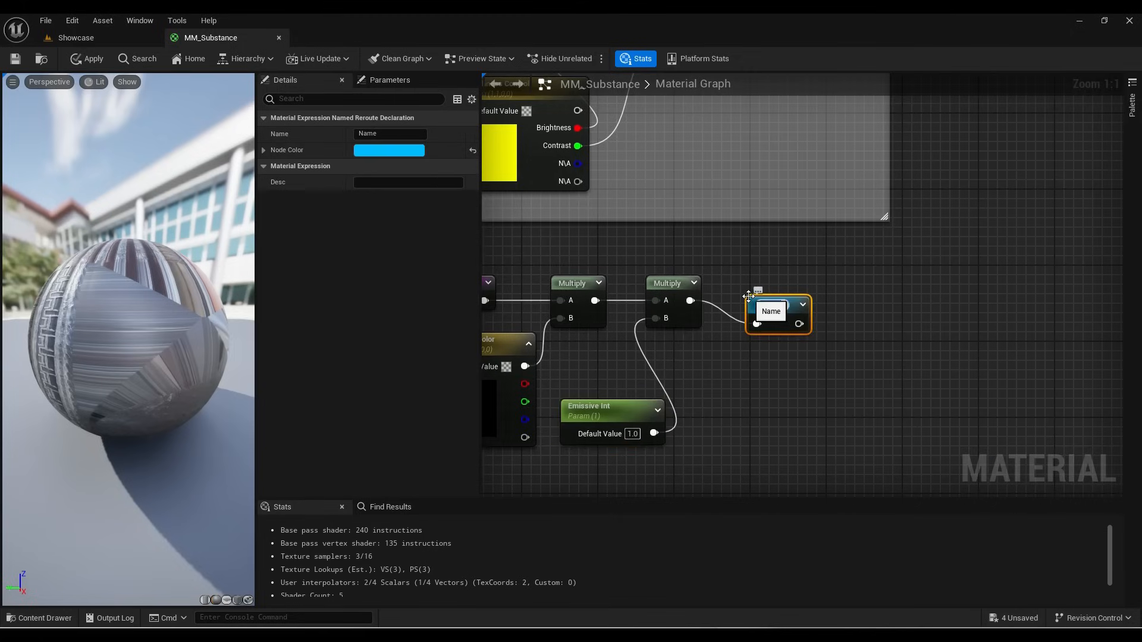
{"action": "type", "text": "Emissive Output"}
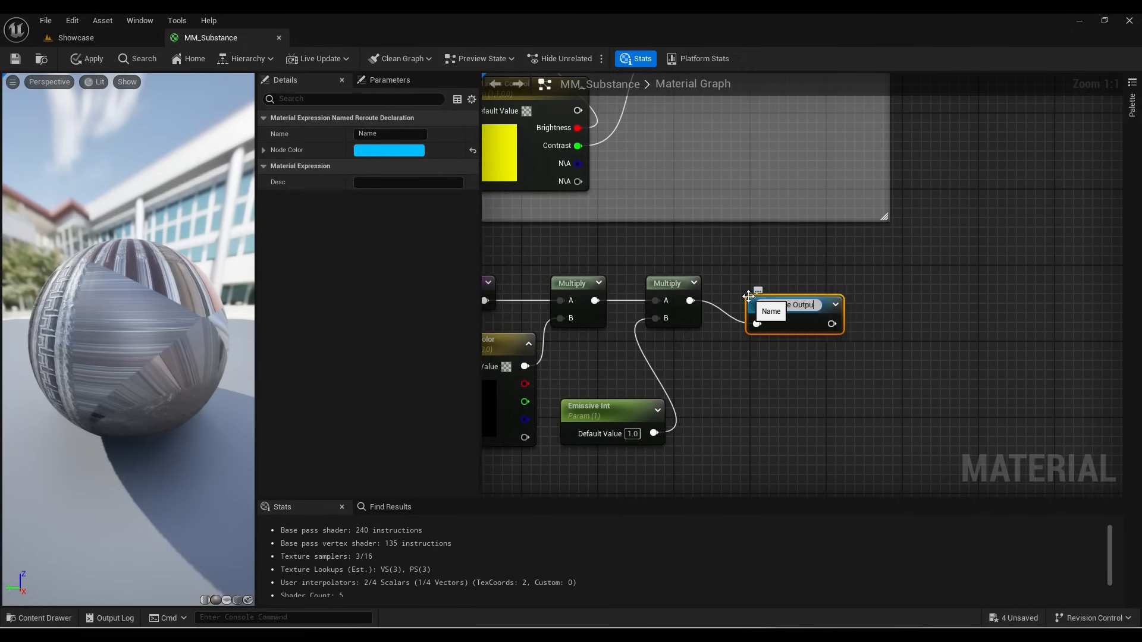
{"action": "key", "text": "Return"}
Step: Add an Emissive Output reroute beside the material output and connect it to the Emissive Color input
{"action": "key", "text": "Home"}
{"action": "mouse_move", "coordinate": [858, 233]}
{"action": "left_mouse_down"}
{"action": "mouse_move", "coordinate": [719, 237]}
{"action": "mouse_move", "coordinate": [858, 233]}
{"action": "left_mouse_up"}
{"action": "left_click", "coordinate": [764, 304]}
{"action": "left_click_drag", "start_coordinate": [737, 240], "coordinate": [796, 233]}
Step: Group the emissive nodes in a comment box titled Emissve and align it beneath the Roughness Control box
{"action": "scroll", "coordinate": [768, 278], "scroll_direction": "down", "scroll_amount": 5}
{"action": "right_click_drag", "start_coordinate": [591, 481], "coordinate": [883, 232]}
{"action": "scroll", "coordinate": [884, 260], "scroll_direction": "up", "scroll_amount": 2}
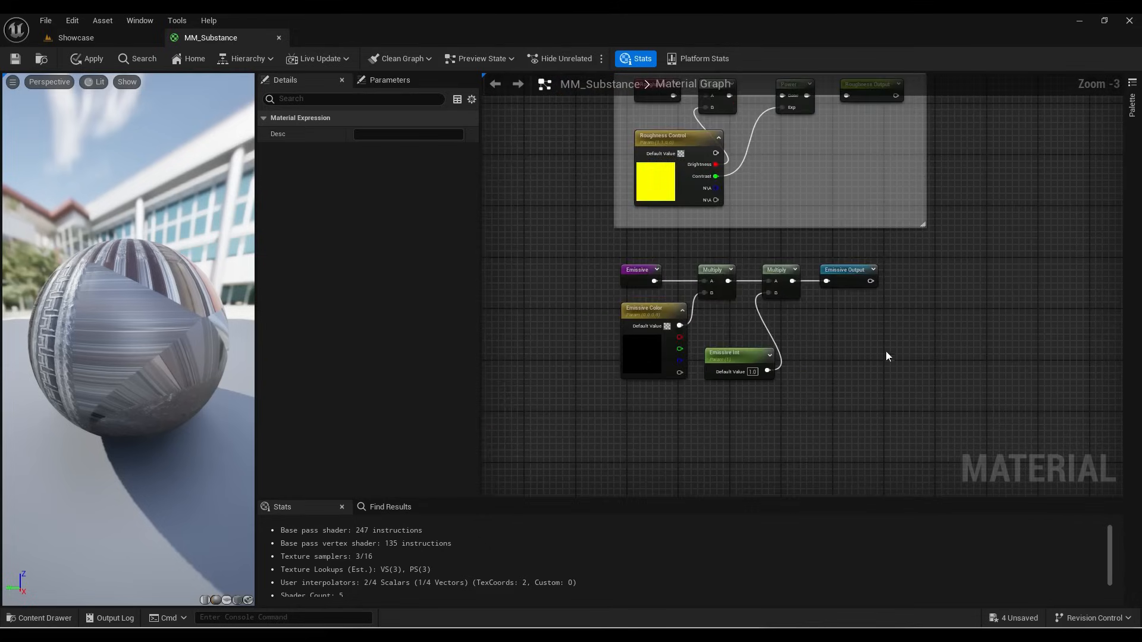
{"action": "left_click_drag", "start_coordinate": [890, 360], "coordinate": [657, 273]}
{"action": "type", "text": "cEmissve"}
{"action": "key", "text": "Return"}
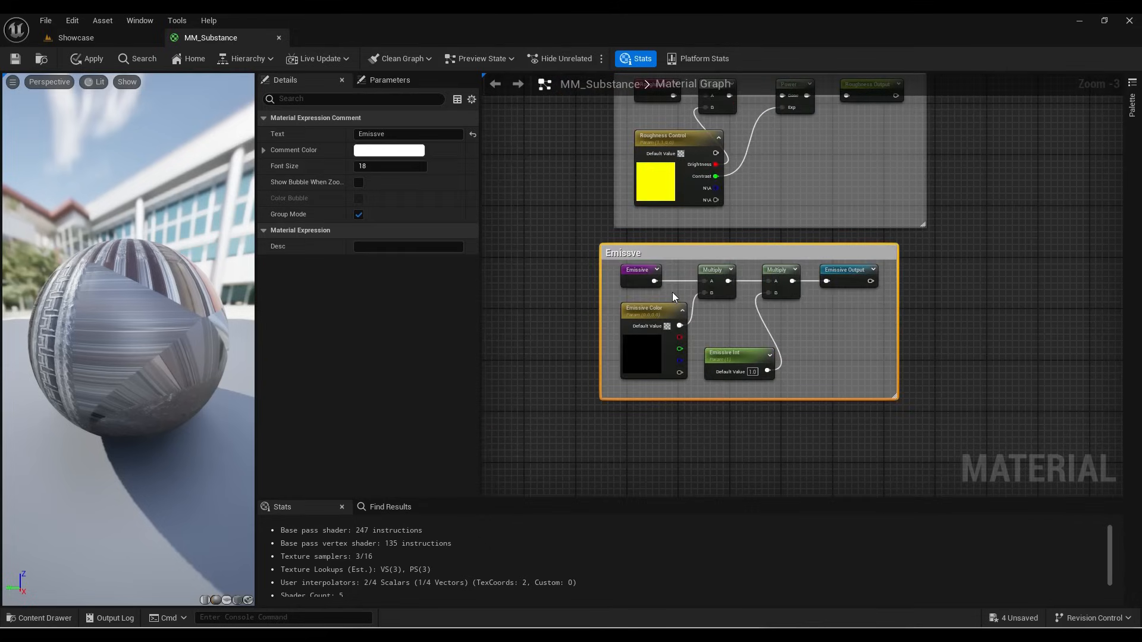
{"action": "left_click_drag", "start_coordinate": [724, 256], "coordinate": [750, 251]}
{"action": "scroll", "coordinate": [750, 250], "scroll_direction": "down", "scroll_amount": 4}
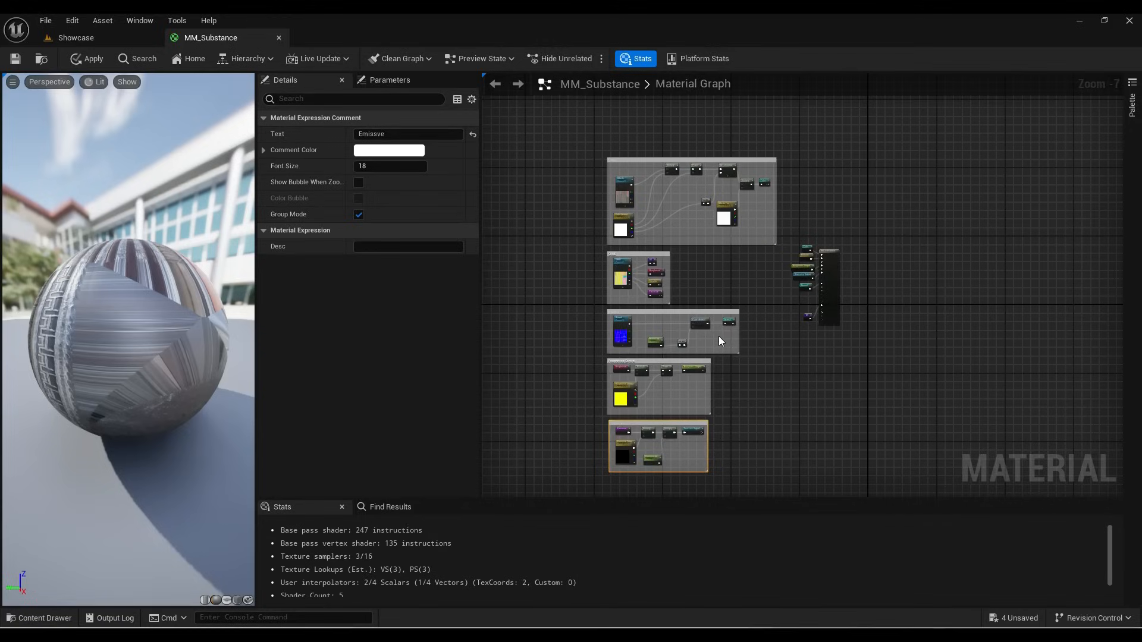
Step: Save the master material and review the scalar, vector and texture parameter groups of the MI_Mace instance
{"action": "left_click", "coordinate": [15, 58]}
{"action": "left_click_drag", "start_coordinate": [1137, 219], "coordinate": [903, 105]}
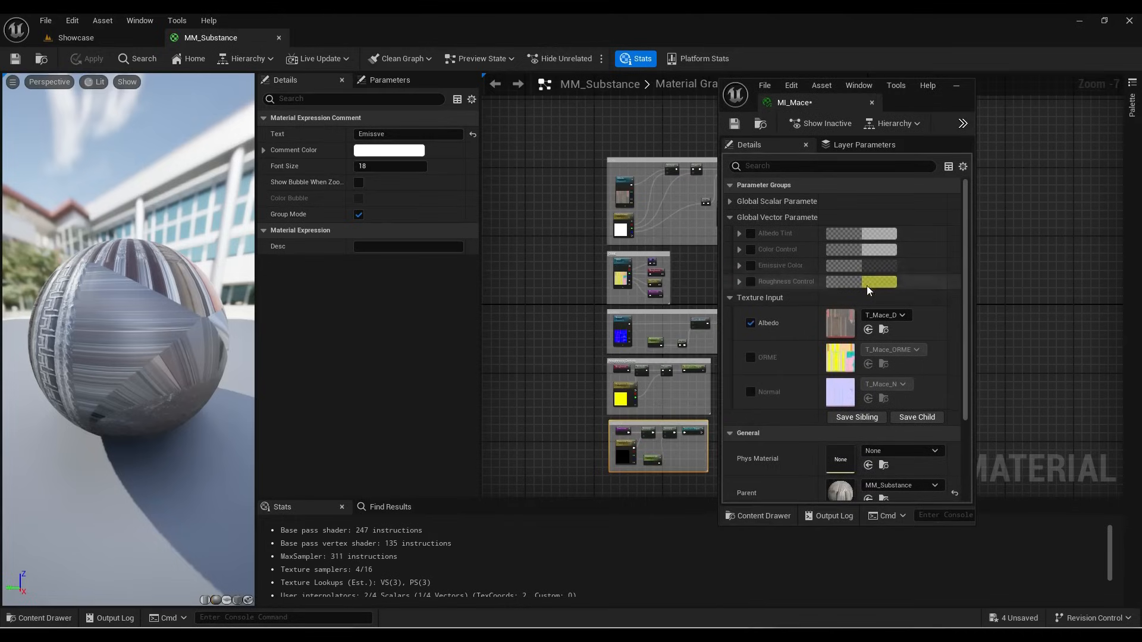
{"action": "scroll", "coordinate": [866, 286], "scroll_direction": "down", "scroll_amount": 3}
{"action": "scroll", "coordinate": [854, 287], "scroll_direction": "up", "scroll_amount": 3}
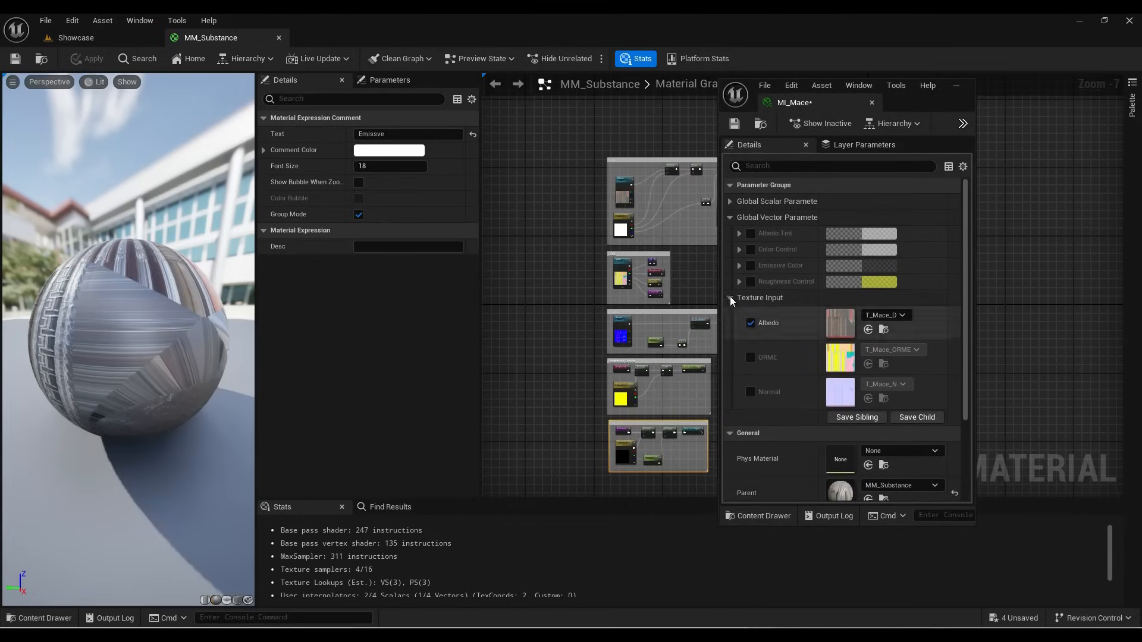
{"action": "left_click", "coordinate": [730, 202]}
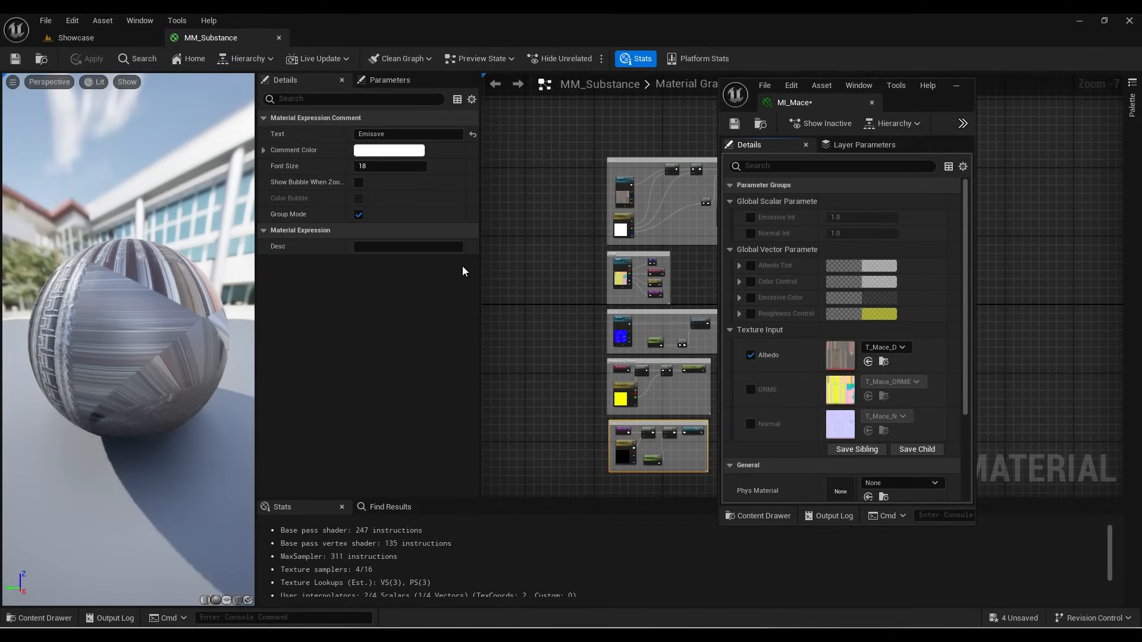
Step: Try a saturated red Albedo Tint on the mace in the Showcase level, cancel the color and disable the tint override
{"action": "left_click", "coordinate": [116, 39]}
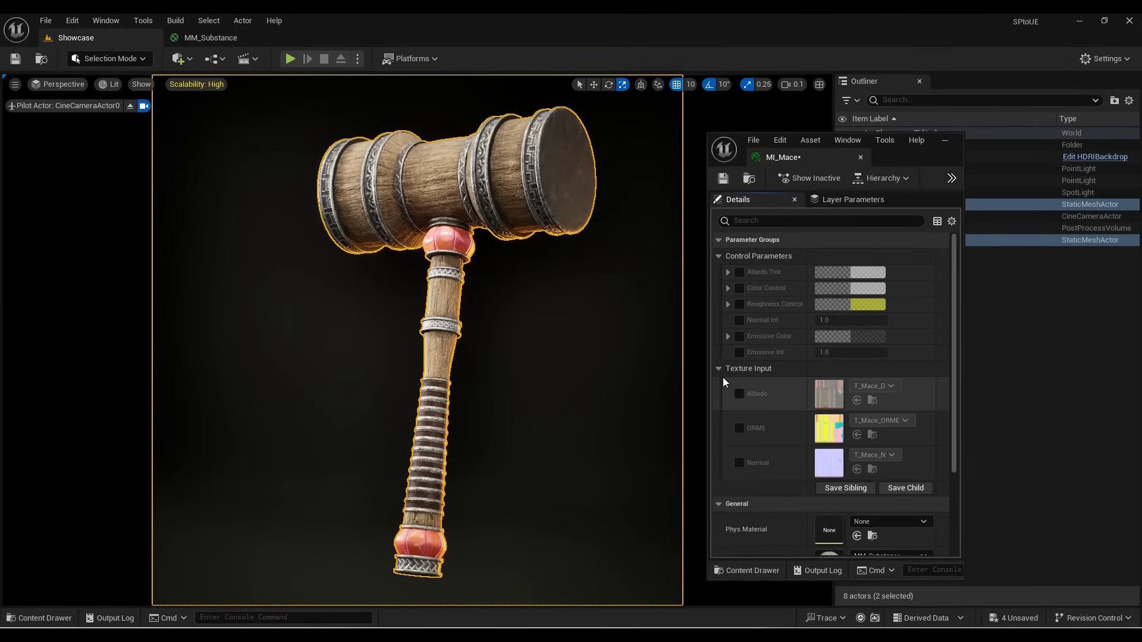
{"action": "left_click", "coordinate": [739, 272]}
{"action": "left_click", "coordinate": [727, 272]}
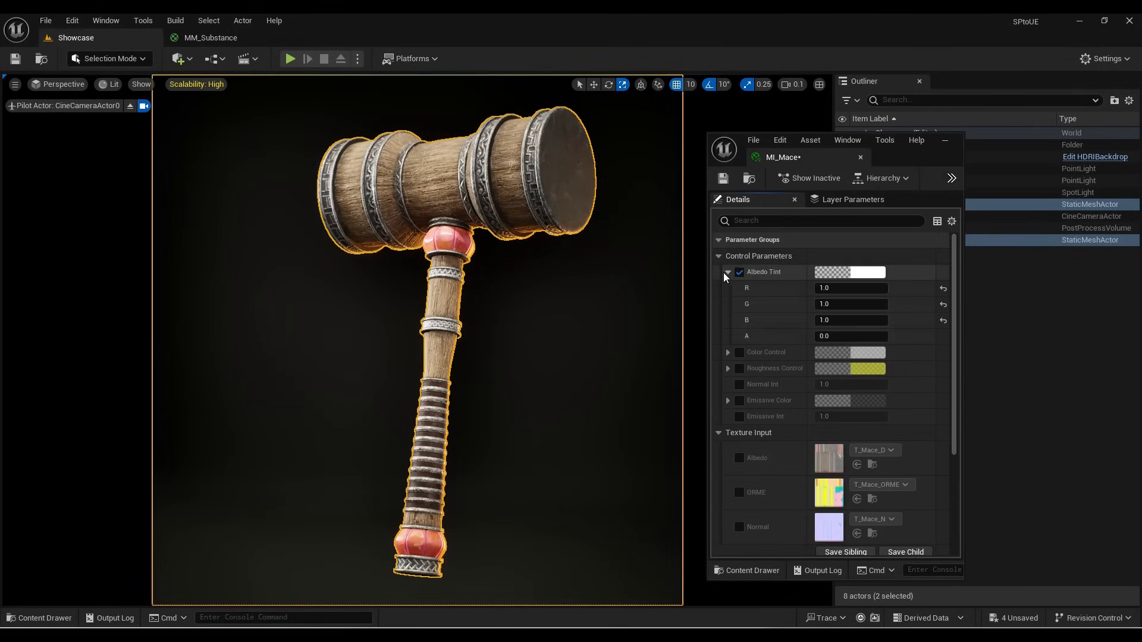
{"action": "left_click", "coordinate": [867, 272]}
{"action": "left_click", "coordinate": [989, 376]}
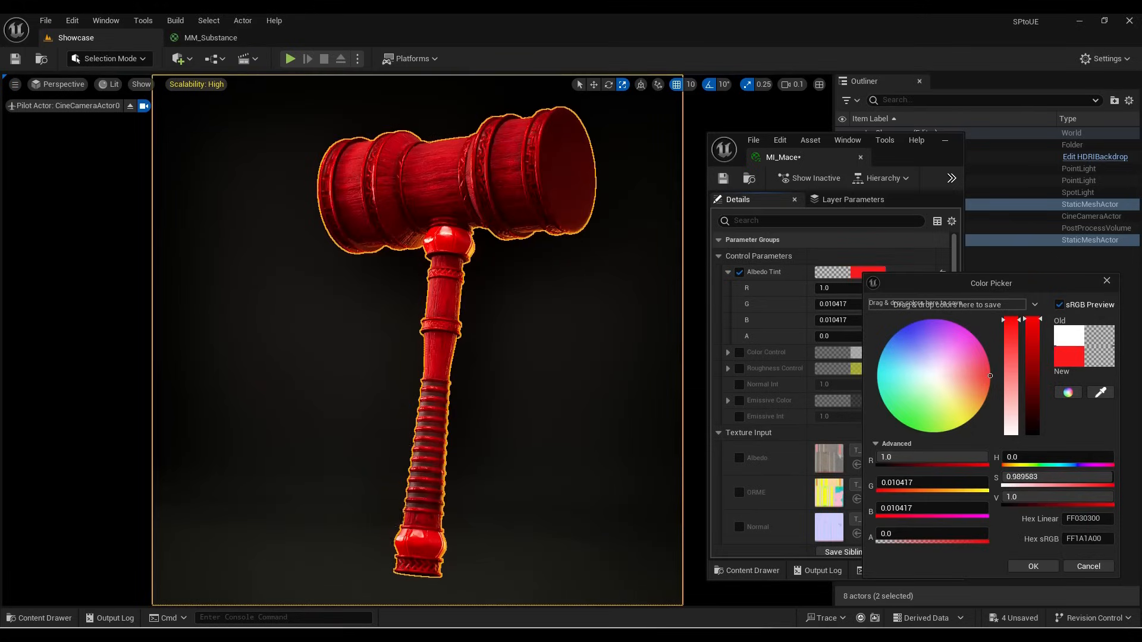
{"action": "key", "text": "Escape"}
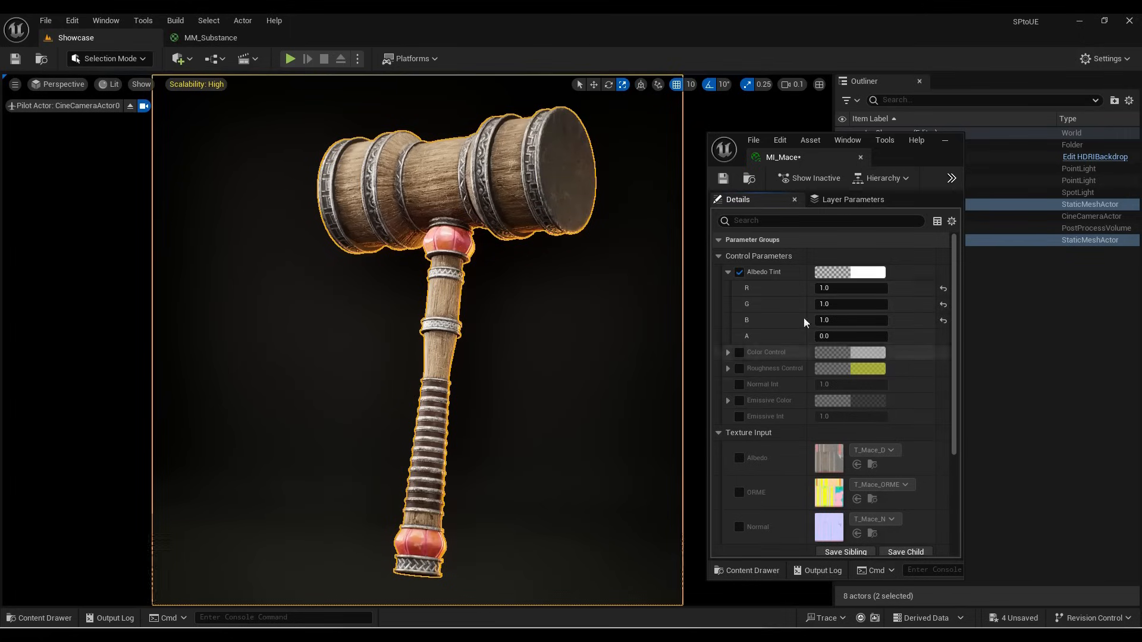
{"action": "left_click", "coordinate": [727, 271]}
{"action": "left_click", "coordinate": [738, 272]}
Step: Enable the Color Control override, test its Brightness and return it to 1, and set Contrast to 1.2
{"action": "left_click", "coordinate": [727, 288]}
{"action": "left_click", "coordinate": [738, 288]}
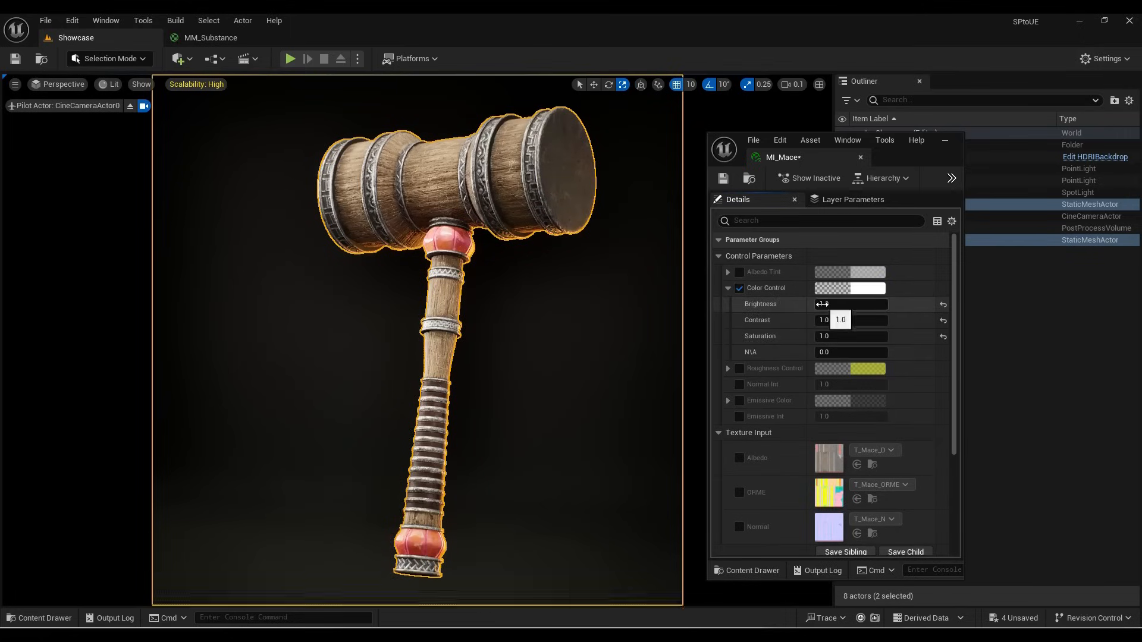
{"action": "mouse_move", "coordinate": [821, 304]}
{"action": "left_mouse_down"}
{"action": "mouse_move", "coordinate": [844, 304]}
{"action": "mouse_move", "coordinate": [802, 304]}
{"action": "mouse_move", "coordinate": [843, 321]}
{"action": "mouse_move", "coordinate": [833, 320]}
{"action": "left_mouse_up"}
{"action": "left_click", "coordinate": [846, 304]}
{"action": "type", "text": "1"}
{"action": "key", "text": "Return"}
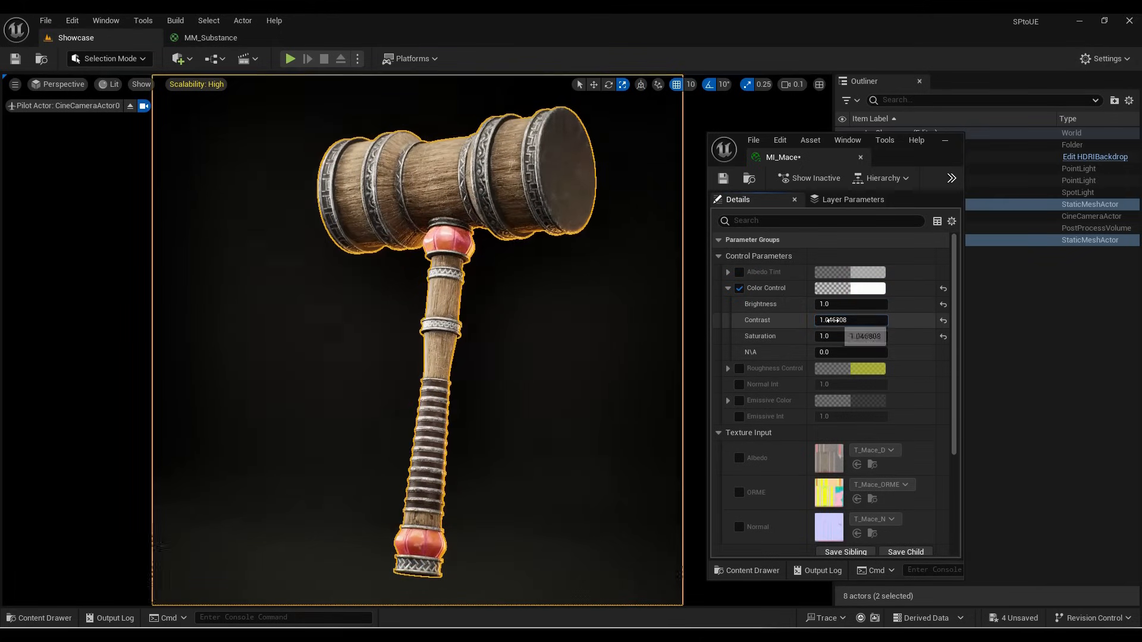
{"action": "left_click", "coordinate": [833, 320]}
{"action": "type", "text": "1.2"}
{"action": "key", "text": "Return"}
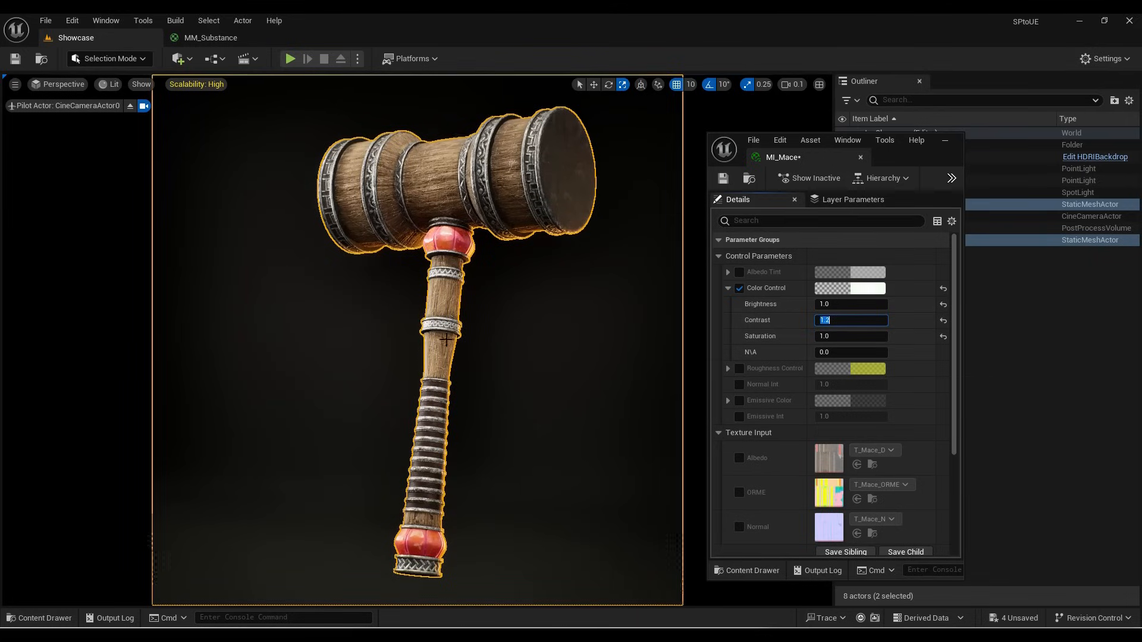
Step: Test Color Control's Saturation on the mace at 0 and 2, and return it to 1
{"action": "left_click", "coordinate": [868, 337]}
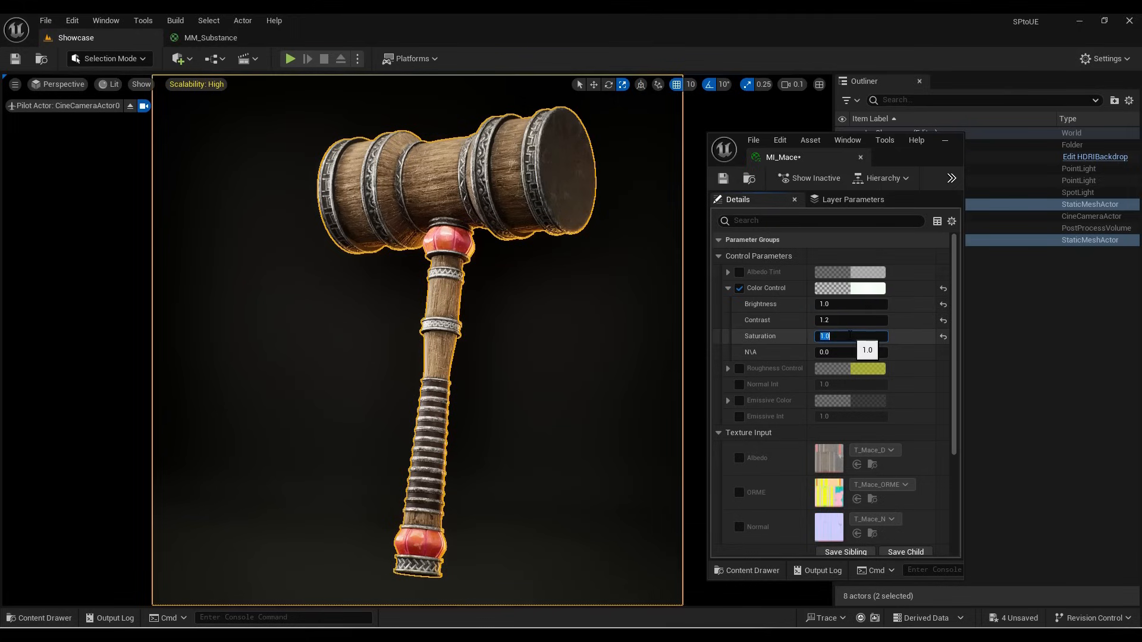
{"action": "type", "text": "0"}
{"action": "key", "text": "Return"}
{"action": "type", "text": "2"}
{"action": "key", "text": "Return"}
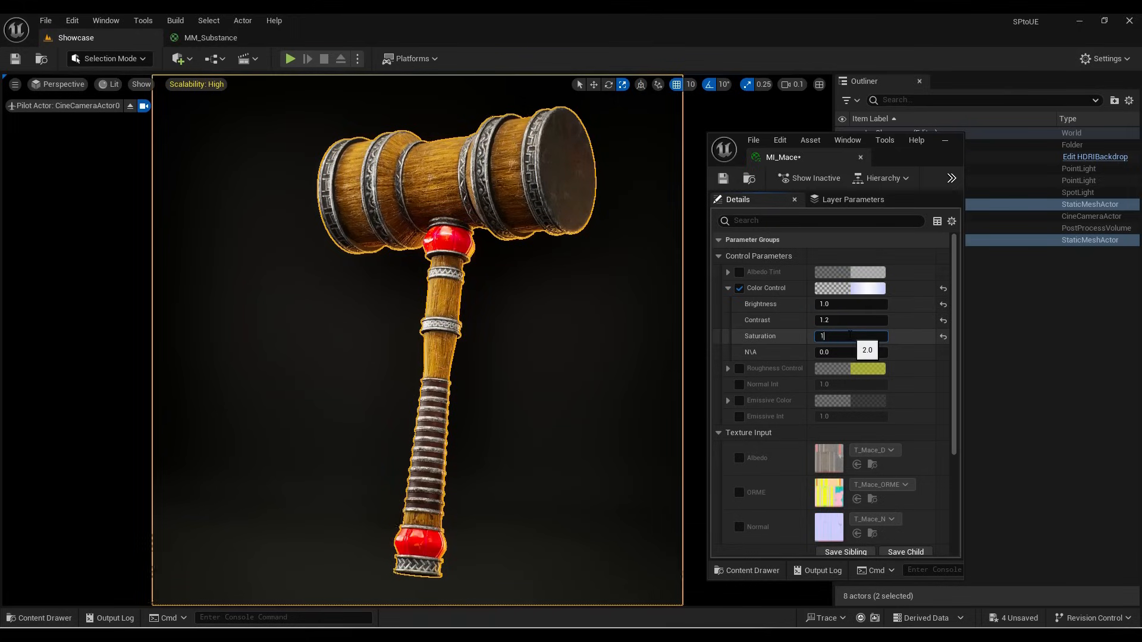
{"action": "type", "text": "1"}
{"action": "key", "text": "Return"}
{"action": "left_click", "coordinate": [727, 288]}
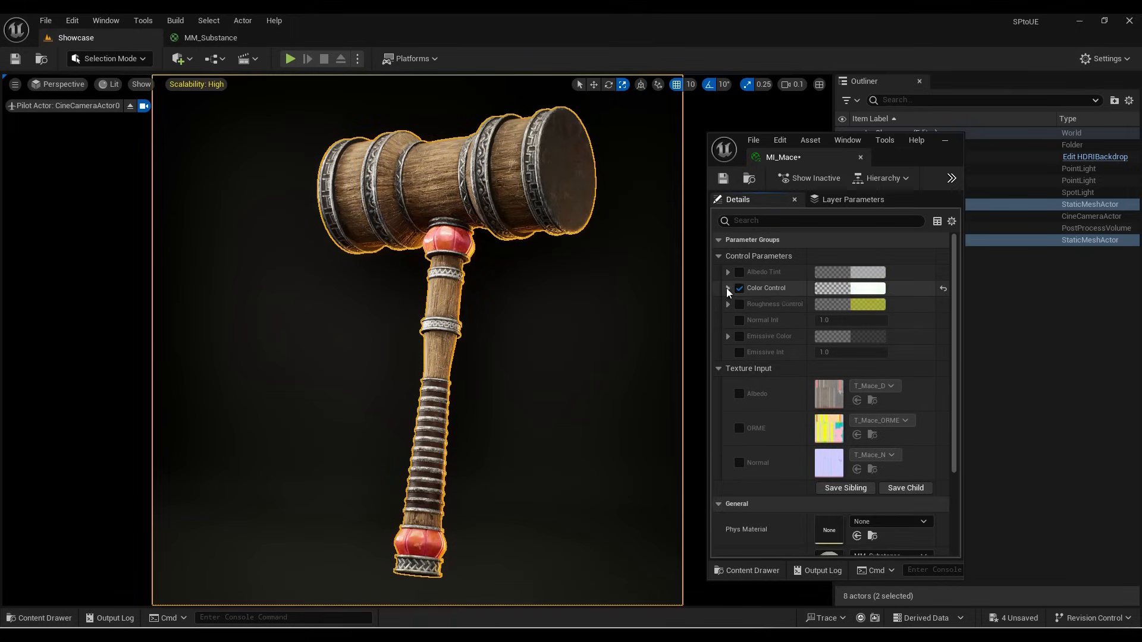
Step: Enable the Roughness Control override, test its Brightness at about 0.56 and return it to 1
{"action": "left_click", "coordinate": [739, 304]}
{"action": "left_click", "coordinate": [727, 304]}
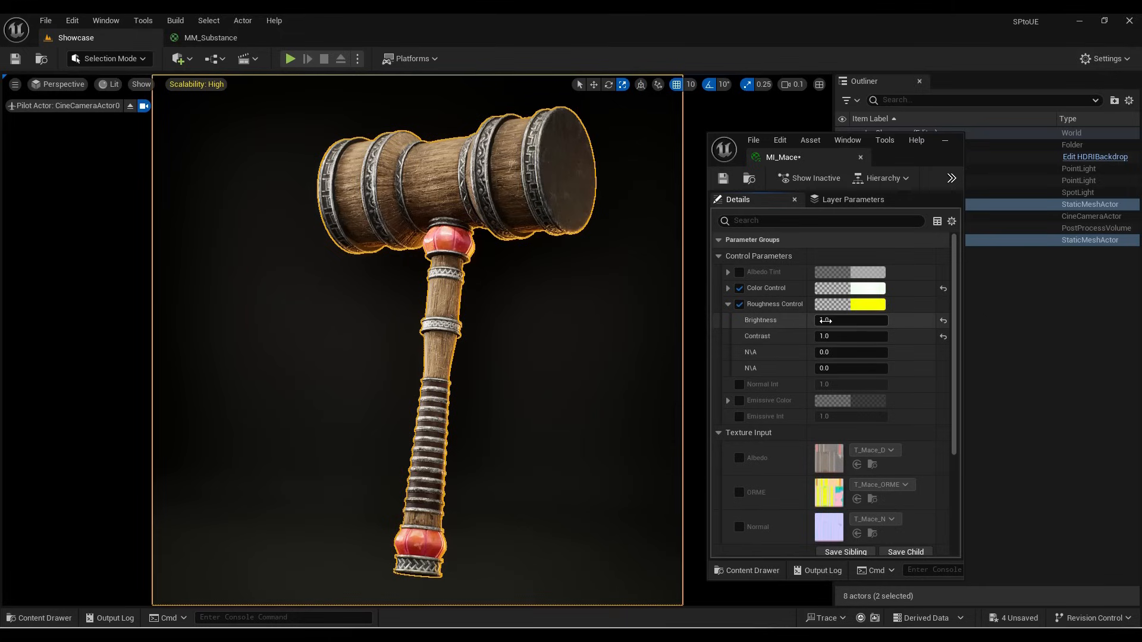
{"action": "left_click_drag", "start_coordinate": [825, 321], "coordinate": [799, 321]}
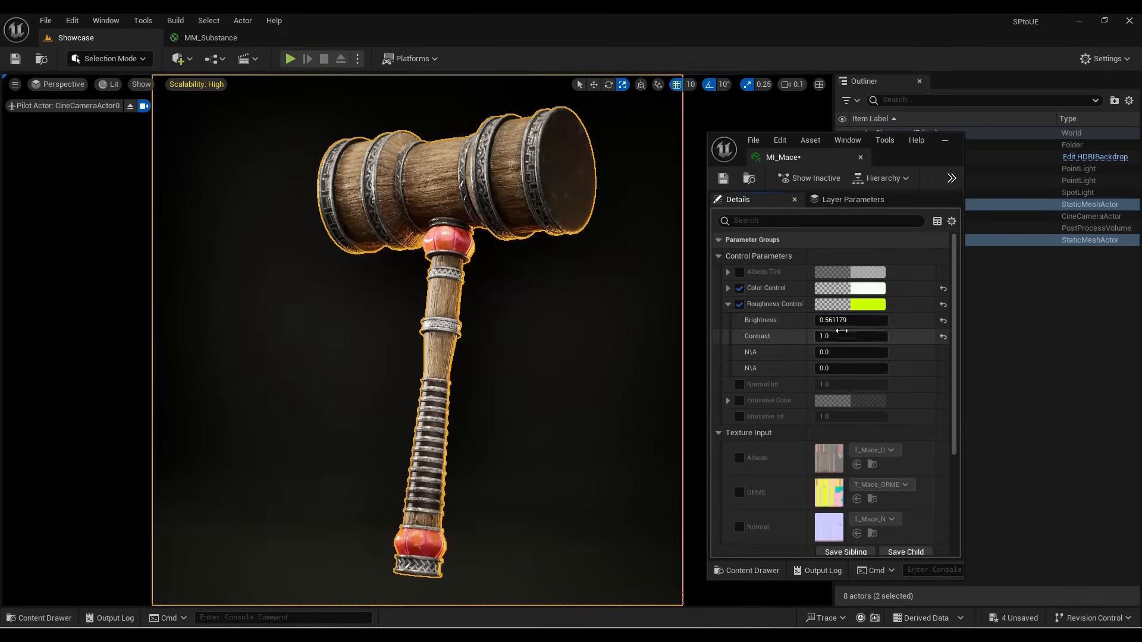
{"action": "left_click", "coordinate": [844, 321]}
{"action": "type", "text": "1"}
{"action": "key", "text": "Return"}
{"action": "mouse_move", "coordinate": [845, 337]}
{"action": "left_mouse_down"}
{"action": "mouse_move", "coordinate": [859, 336]}
{"action": "mouse_move", "coordinate": [849, 337]}
{"action": "left_mouse_up"}
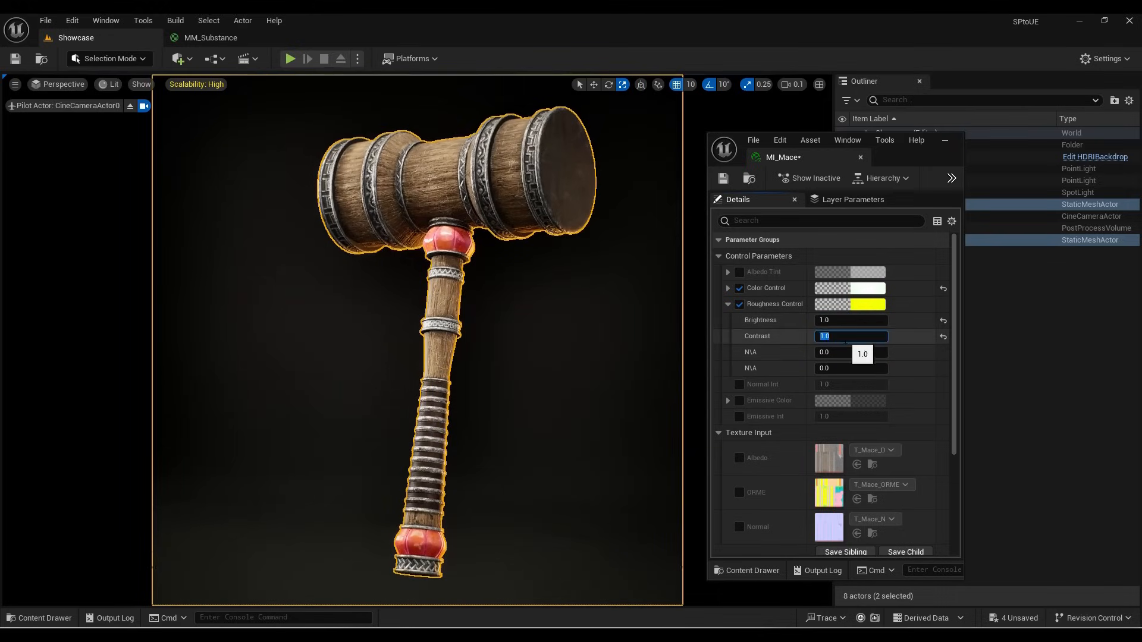
Step: Enable the Normal Int override and test the normal strength at about 1.12
{"action": "left_click", "coordinate": [727, 304]}
{"action": "left_click", "coordinate": [739, 321]}
{"action": "mouse_move", "coordinate": [822, 324]}
{"action": "left_mouse_down"}
{"action": "mouse_move", "coordinate": [802, 324]}
{"action": "mouse_move", "coordinate": [826, 323]}
{"action": "left_mouse_up"}
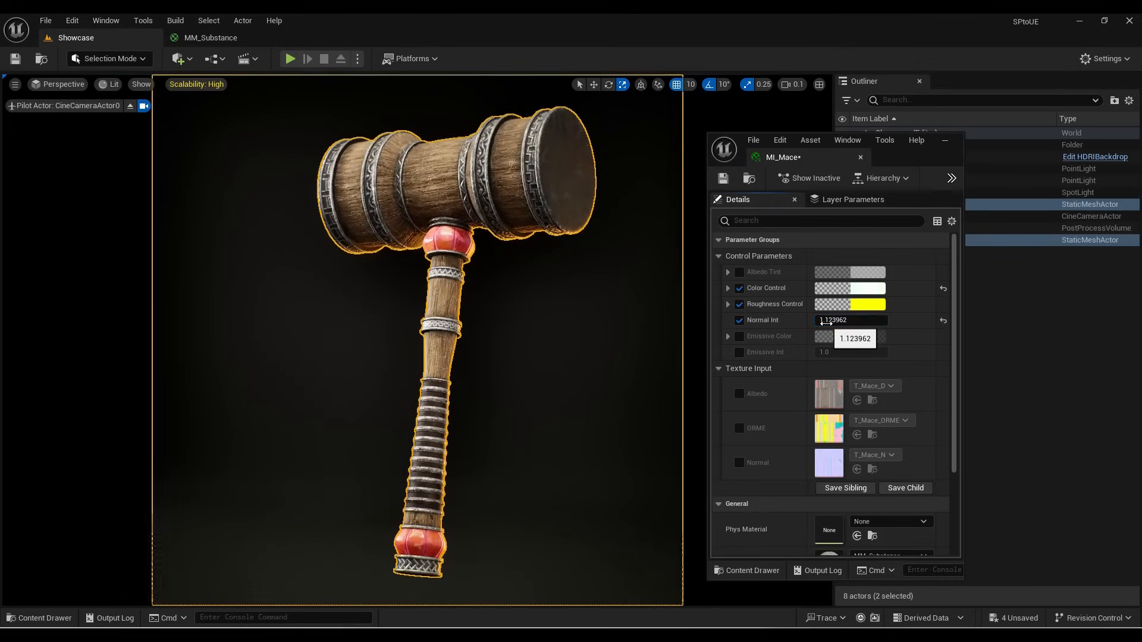
Step: Enable the Emissive Color and Emissive Int overrides, set the emissive color to pure red and raise the intensity to about 20.9
{"action": "left_click", "coordinate": [739, 336]}
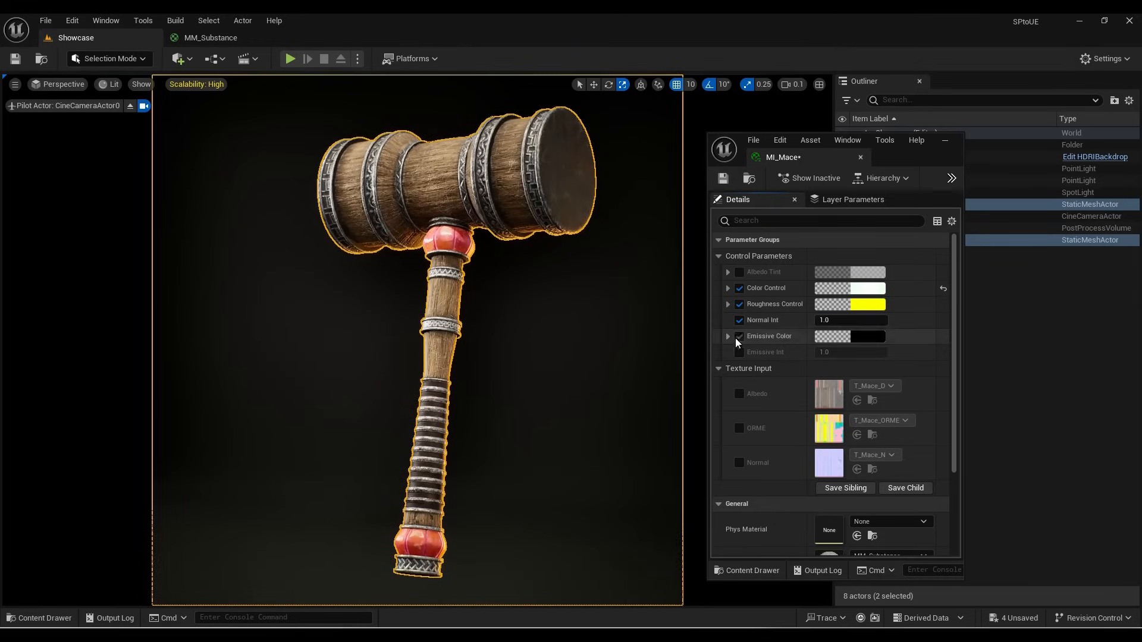
{"action": "left_click", "coordinate": [739, 352]}
{"action": "scroll", "coordinate": [739, 356], "scroll_direction": "down", "scroll_amount": 2}
{"action": "left_click", "coordinate": [868, 299]}
{"action": "left_click_drag", "start_coordinate": [1016, 369], "coordinate": [1038, 345]}
{"action": "left_click", "coordinate": [1038, 595]}
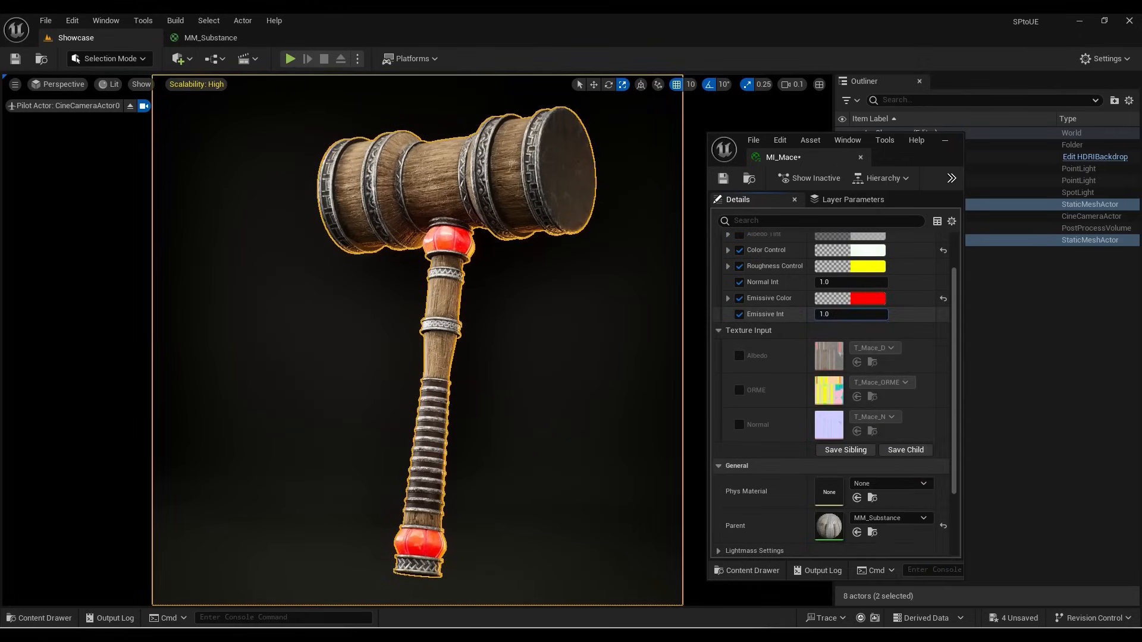
{"action": "mouse_move", "coordinate": [832, 314]}
{"action": "left_mouse_down"}
{"action": "mouse_move", "coordinate": [876, 314]}
{"action": "mouse_move", "coordinate": [827, 314]}
{"action": "left_mouse_up"}
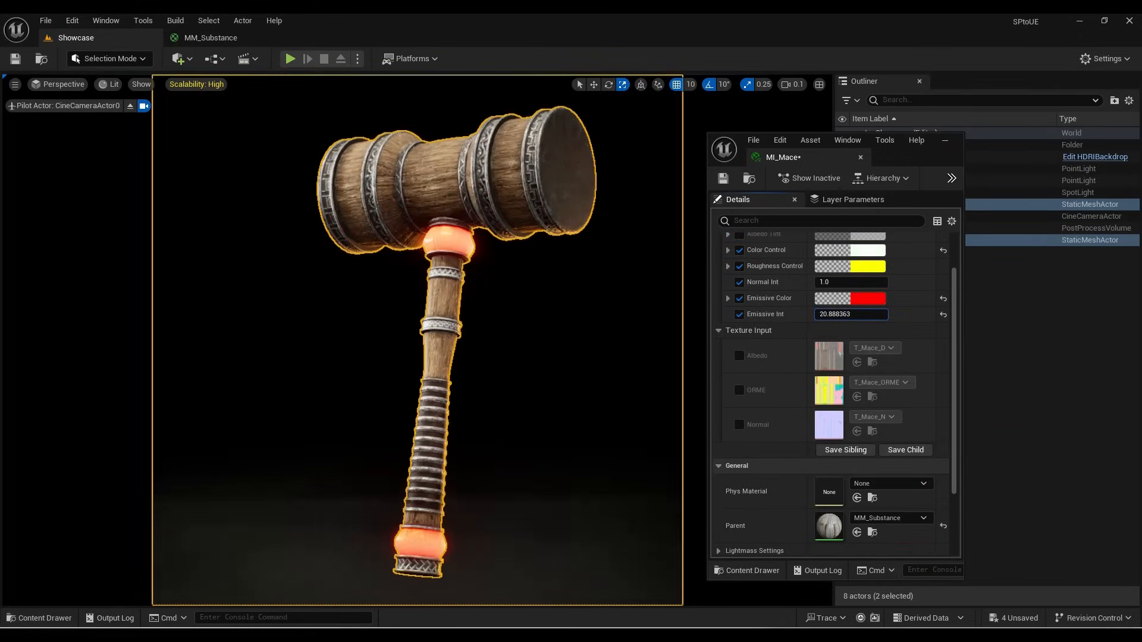